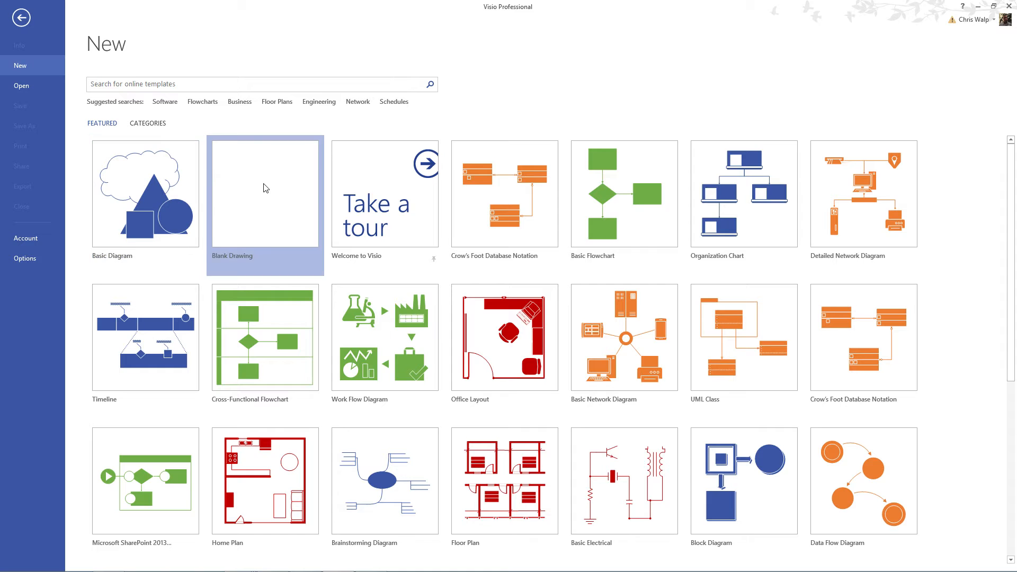
Step: Create a blank drawing and open the Crow's Foot Database Notation stencil from a shape search for "entity"
{"action": "left_click", "coordinate": [264, 183]}
{"action": "left_click", "coordinate": [559, 323]}
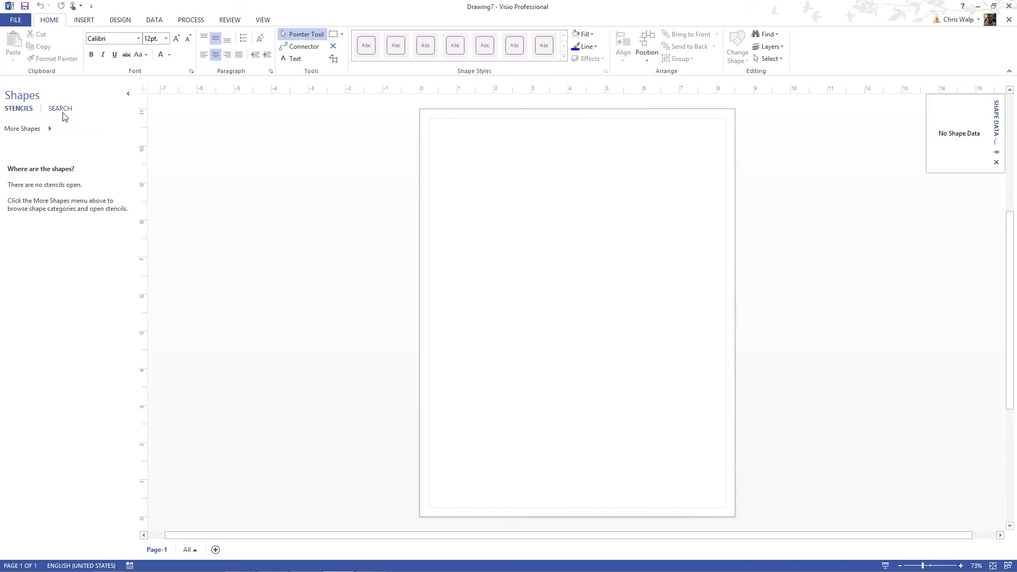
{"action": "left_click", "coordinate": [61, 109]}
{"action": "left_click", "coordinate": [67, 128]}
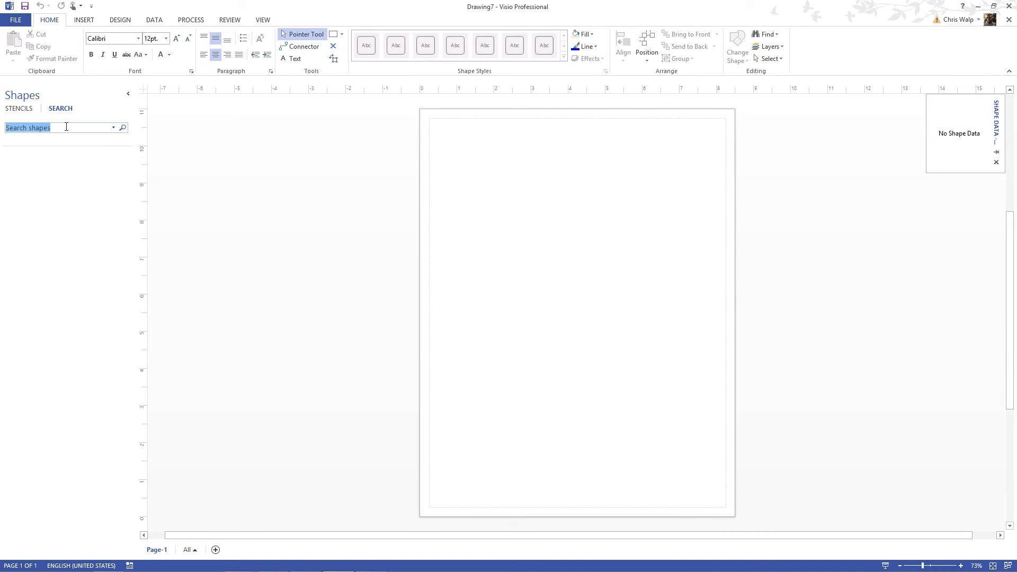
{"action": "type", "text": "entity"}
{"action": "key", "text": "Return"}
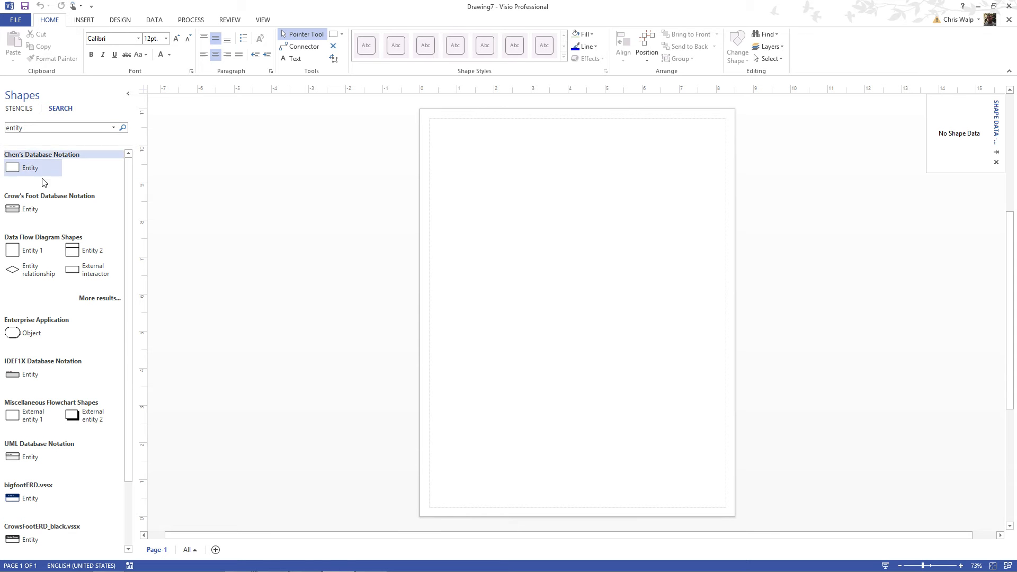
{"action": "left_click", "coordinate": [45, 196]}
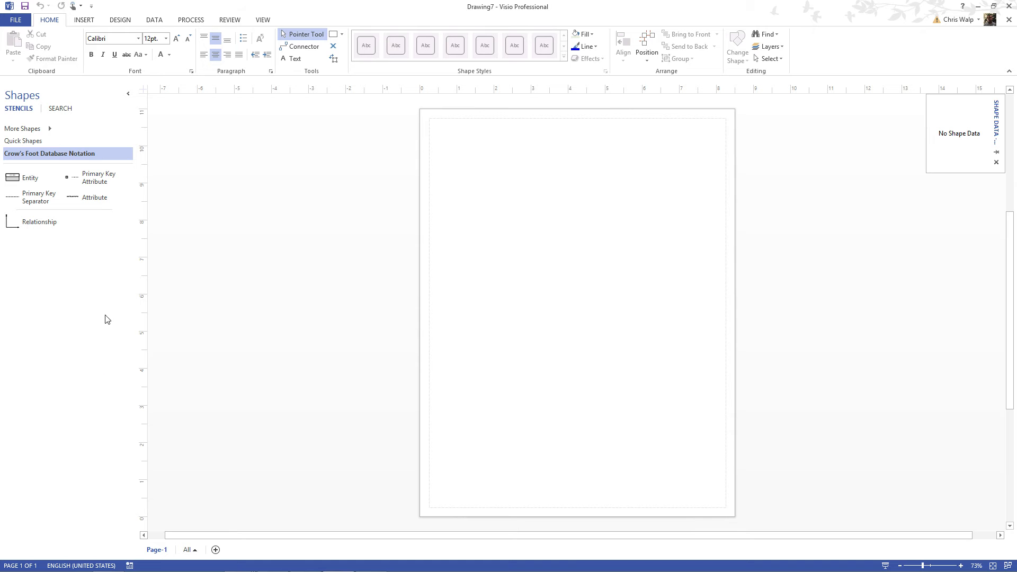
Step: Save the Crow's Foot Database Notation stencil as a custom stencil named bigfootERD in My Shapes
{"action": "right_click", "coordinate": [105, 152]}
{"action": "left_click", "coordinate": [136, 184]}
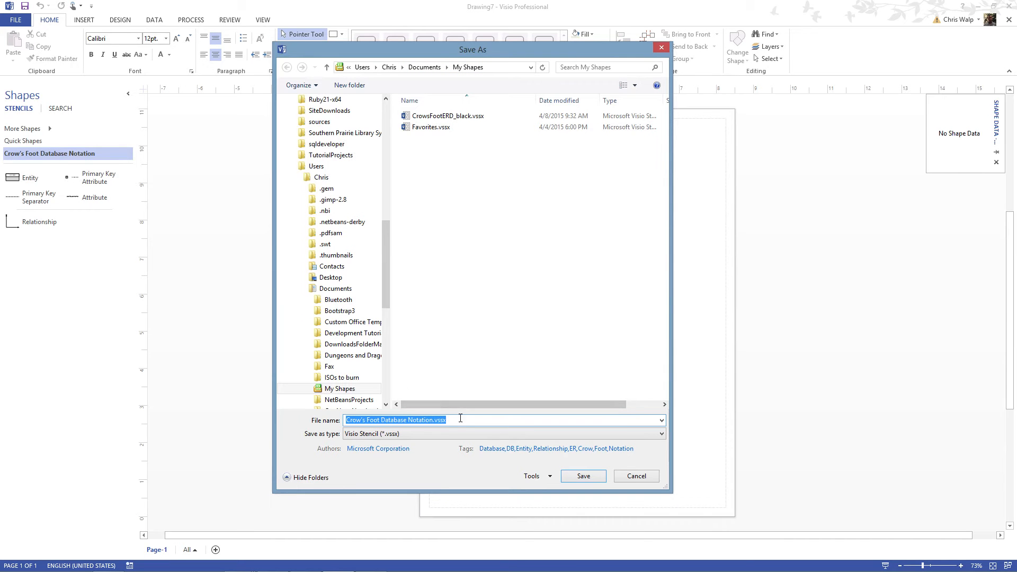
{"action": "type", "text": "bigfootERD"}
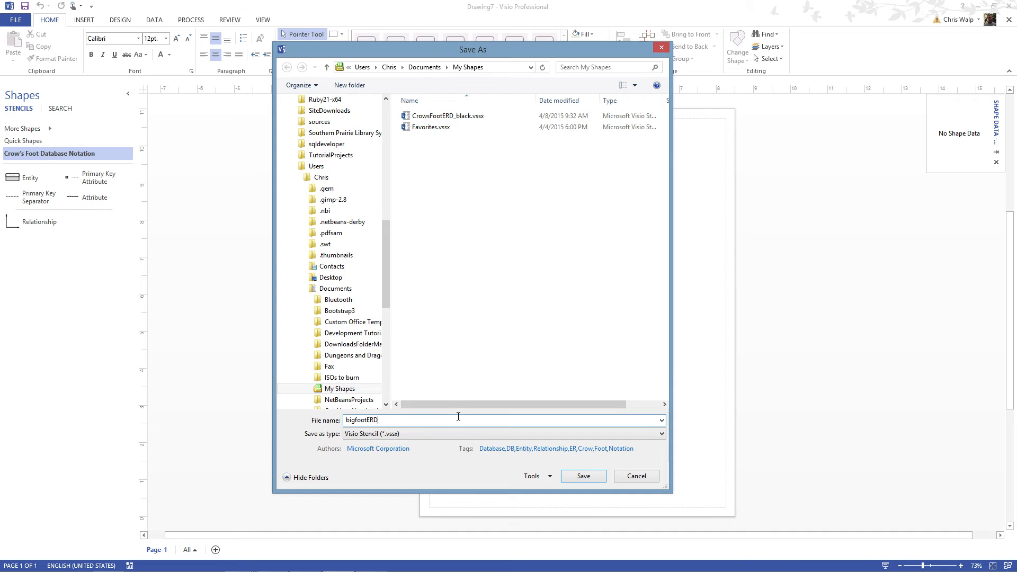
{"action": "key", "text": "Return"}
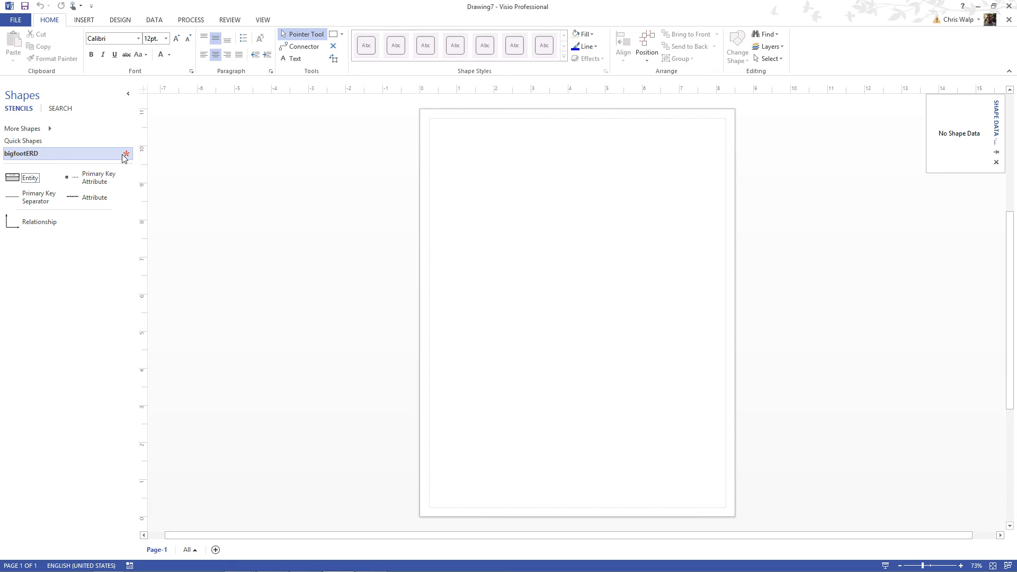
{"action": "right_click", "coordinate": [27, 175]}
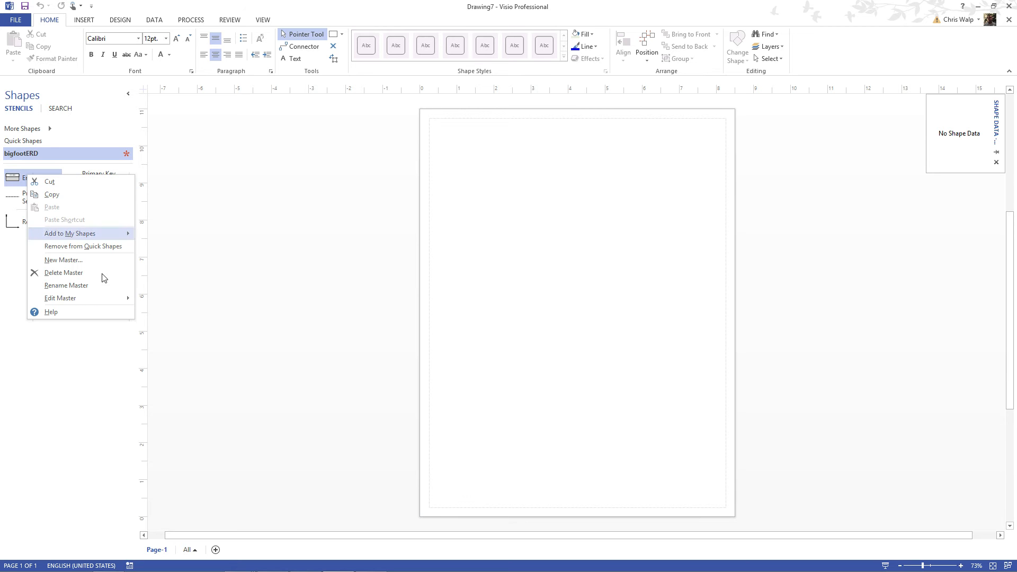
{"action": "mouse_move", "coordinate": [78, 299]}
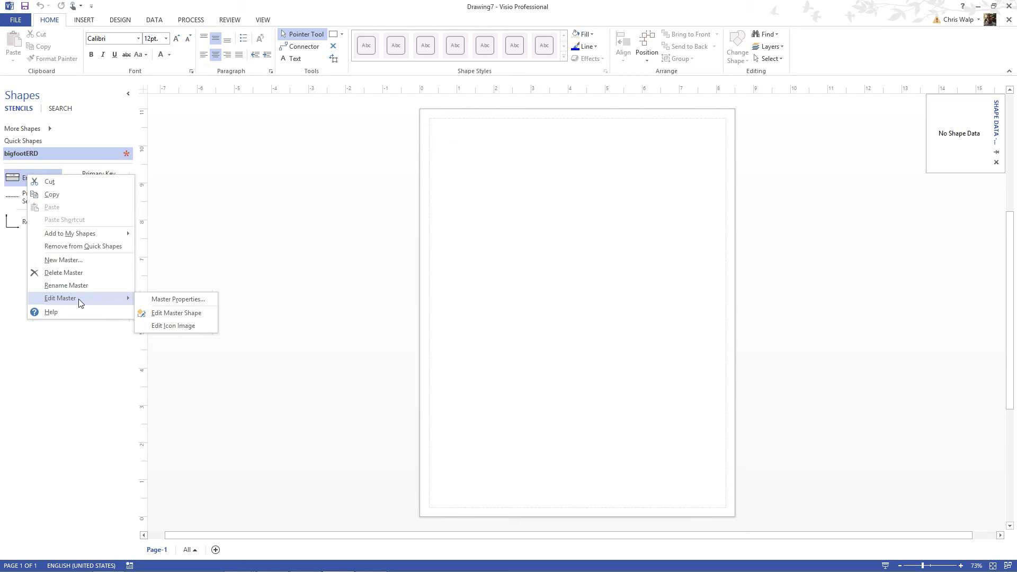
{"action": "left_click", "coordinate": [239, 239]}
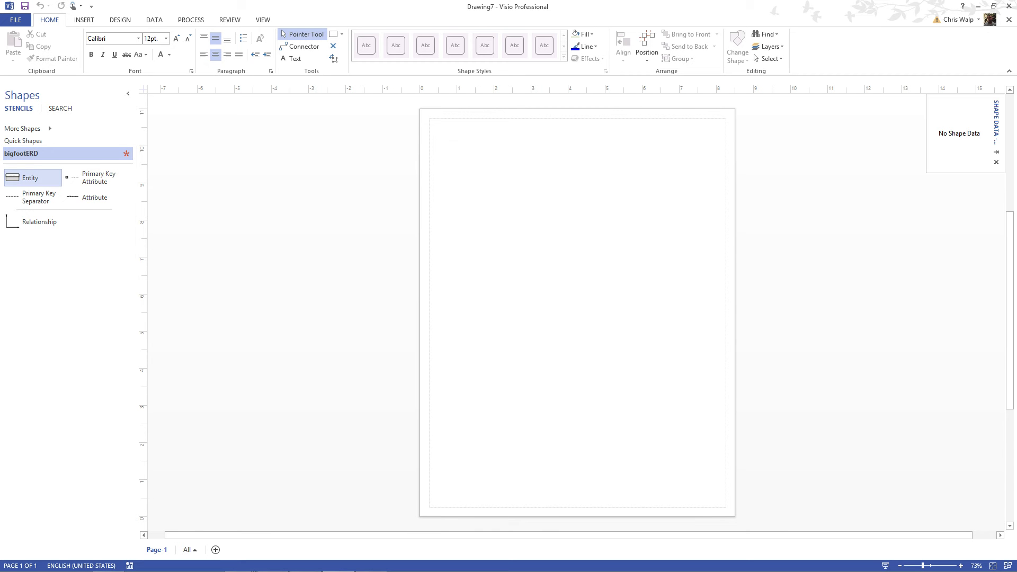
Step: Open the Entity master shape of the bigfootERD stencil for editing
{"action": "right_click", "coordinate": [30, 180]}
{"action": "mouse_move", "coordinate": [69, 300]}
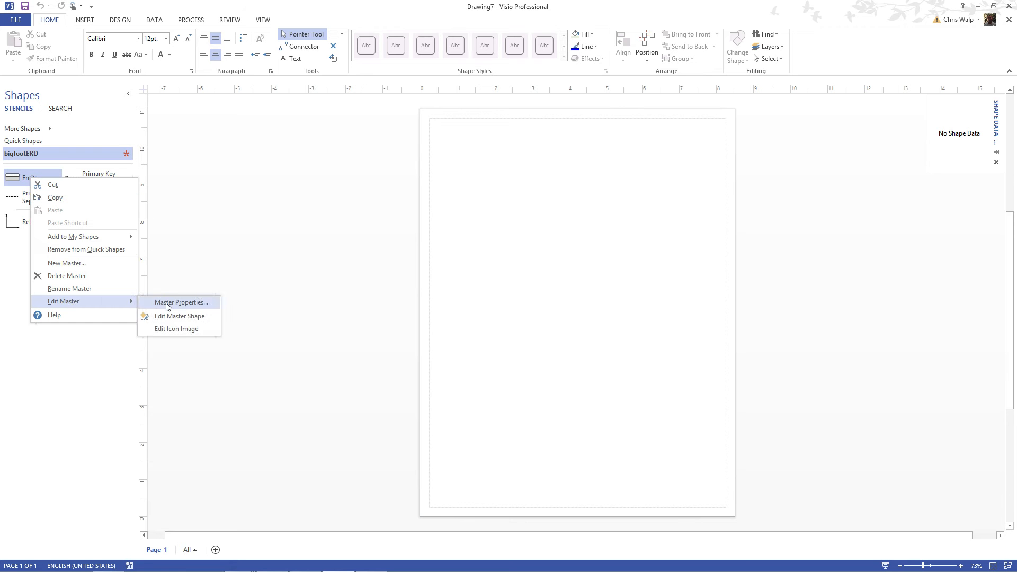
{"action": "left_click", "coordinate": [186, 319]}
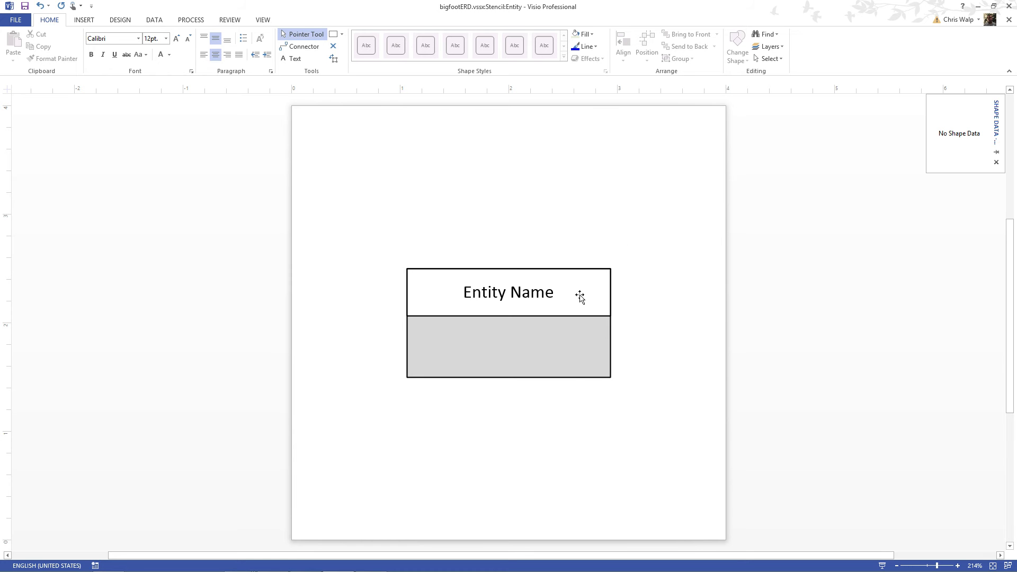
Step: Select the outer rectangle inside the entity shape and show its Format Shape settings
{"action": "left_click", "coordinate": [594, 284]}
{"action": "left_click", "coordinate": [583, 270]}
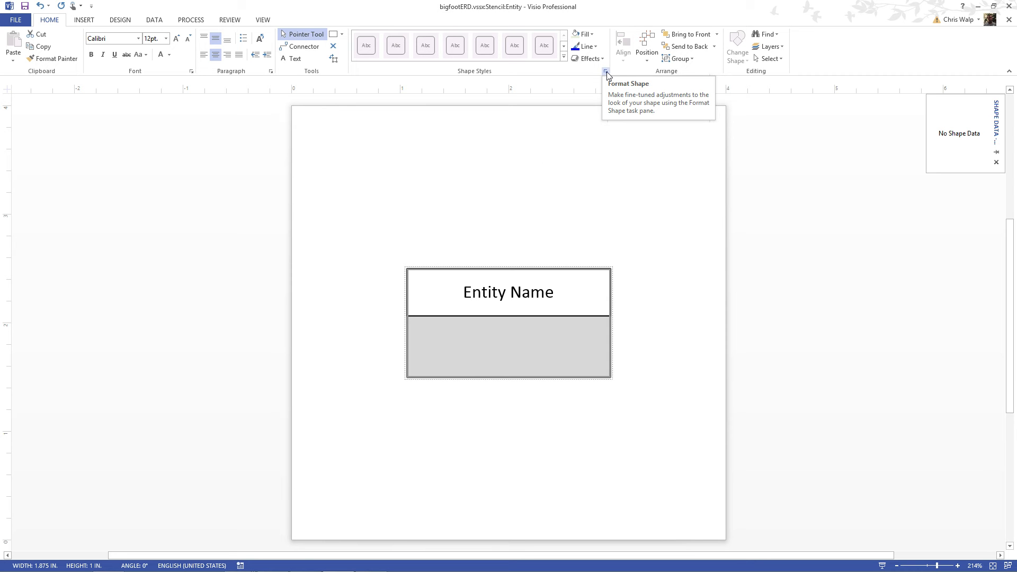
{"action": "right_click", "coordinate": [610, 295]}
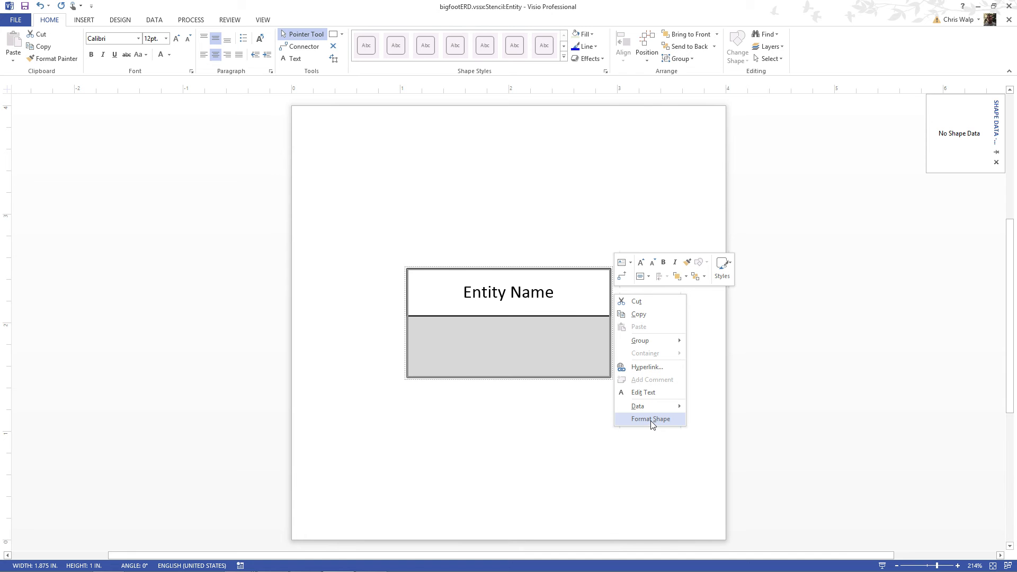
{"action": "left_click", "coordinate": [651, 421]}
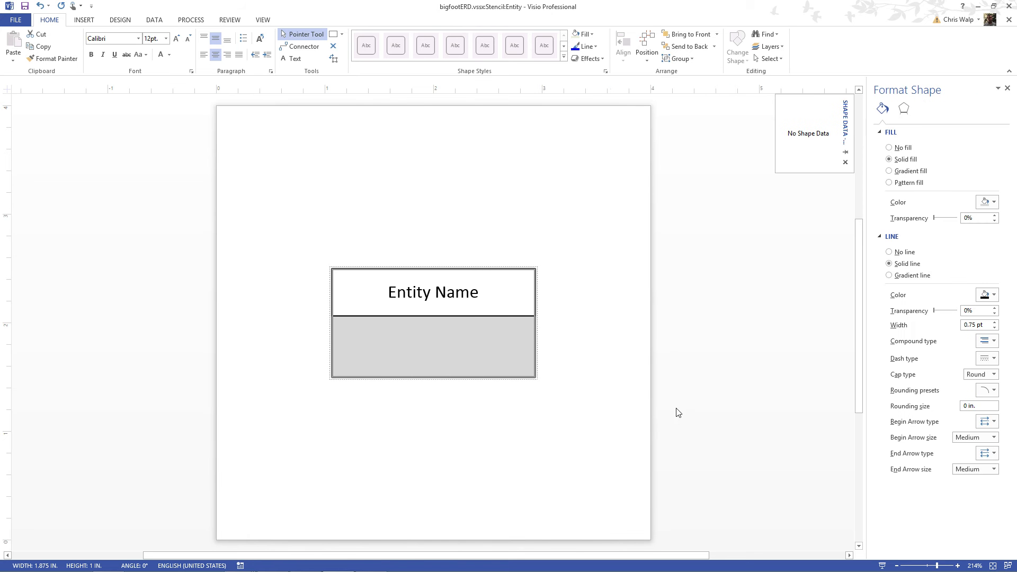
{"action": "left_click", "coordinate": [881, 137]}
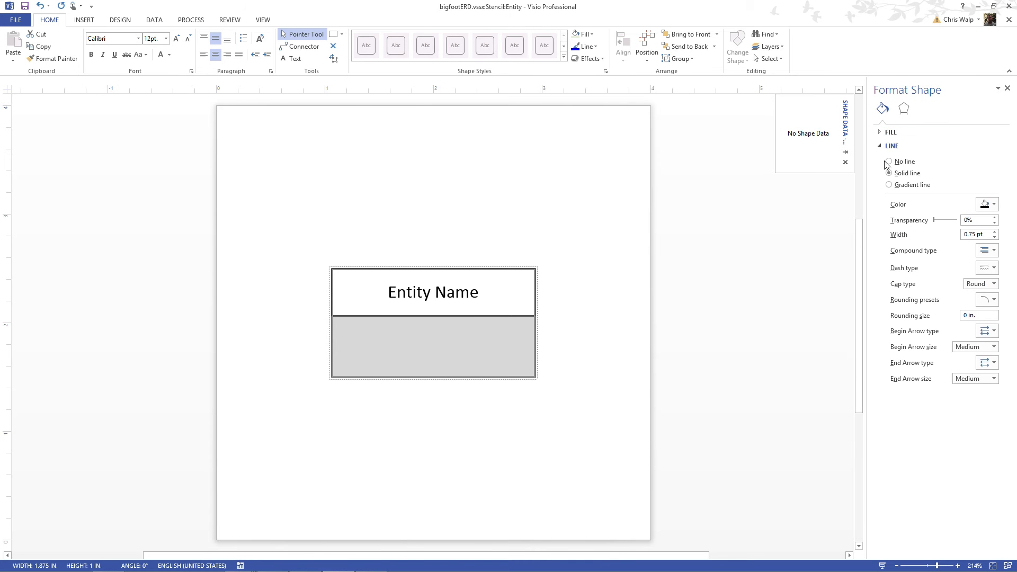
{"action": "left_click", "coordinate": [886, 146]}
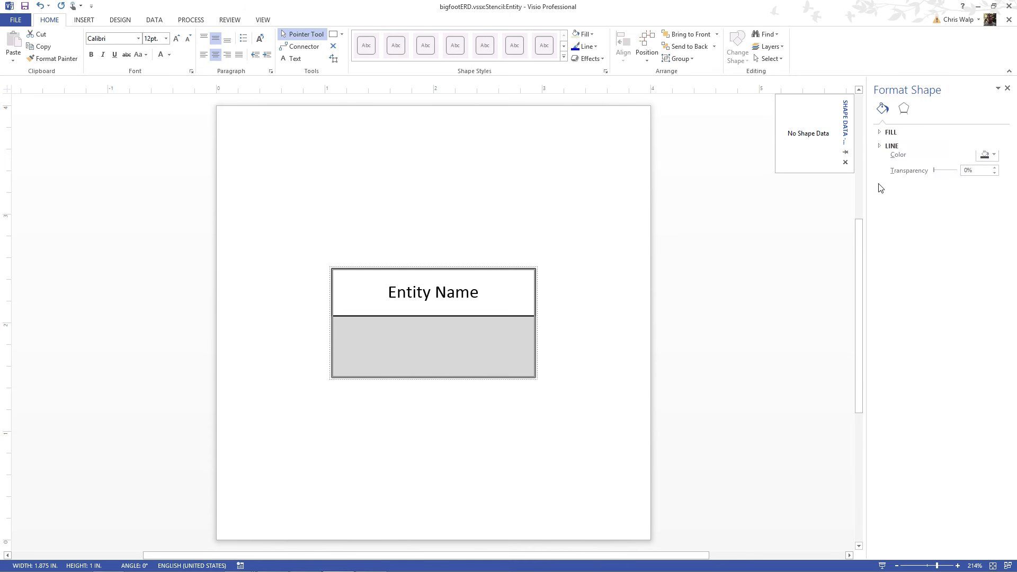
{"action": "left_click", "coordinate": [881, 147]}
{"action": "left_click", "coordinate": [881, 133]}
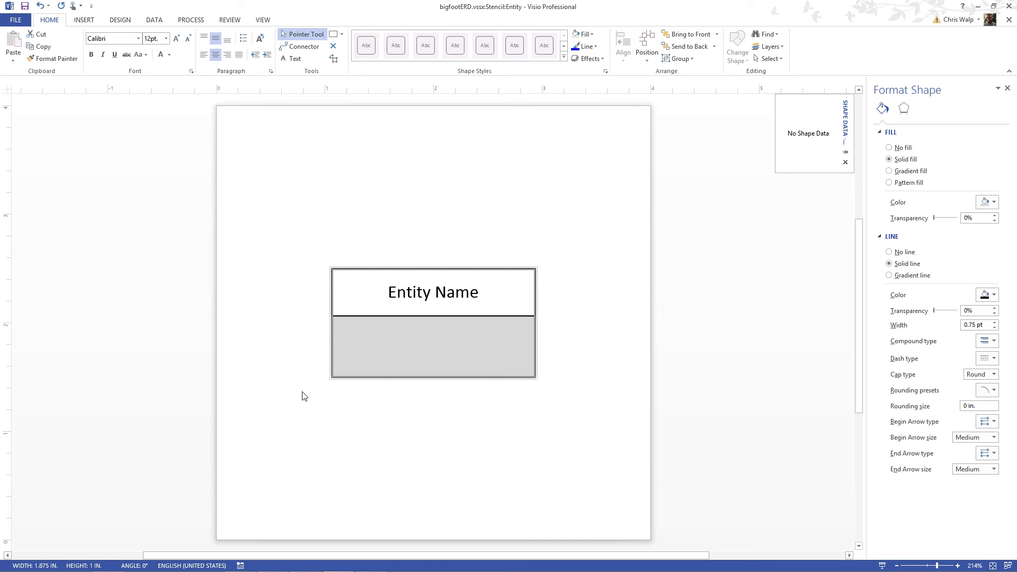
Step: Remove the outer rectangle's fill and give it a dark blue solid outline 1.25 pt wide
{"action": "left_click", "coordinate": [888, 148]}
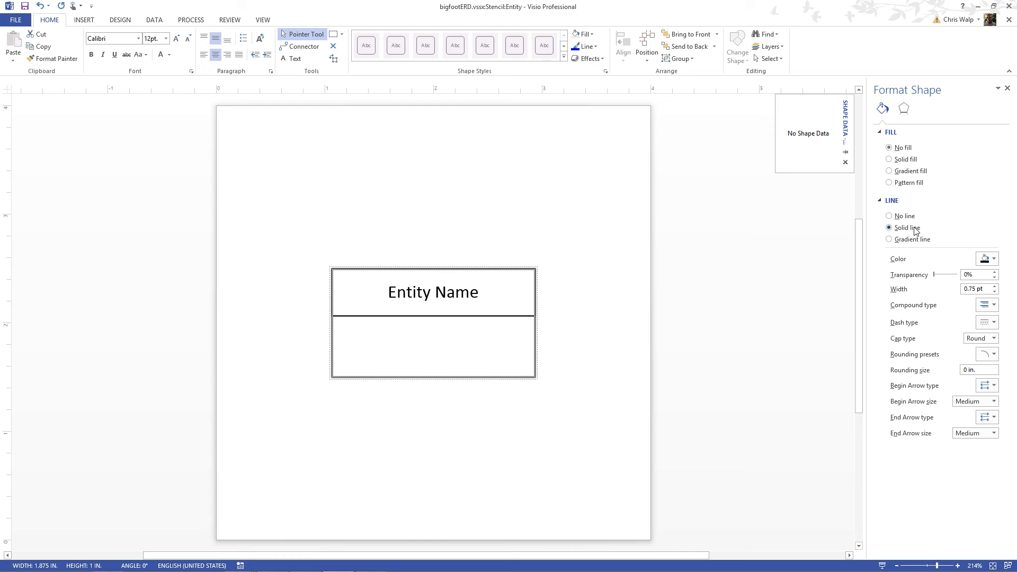
{"action": "left_click", "coordinate": [993, 259]}
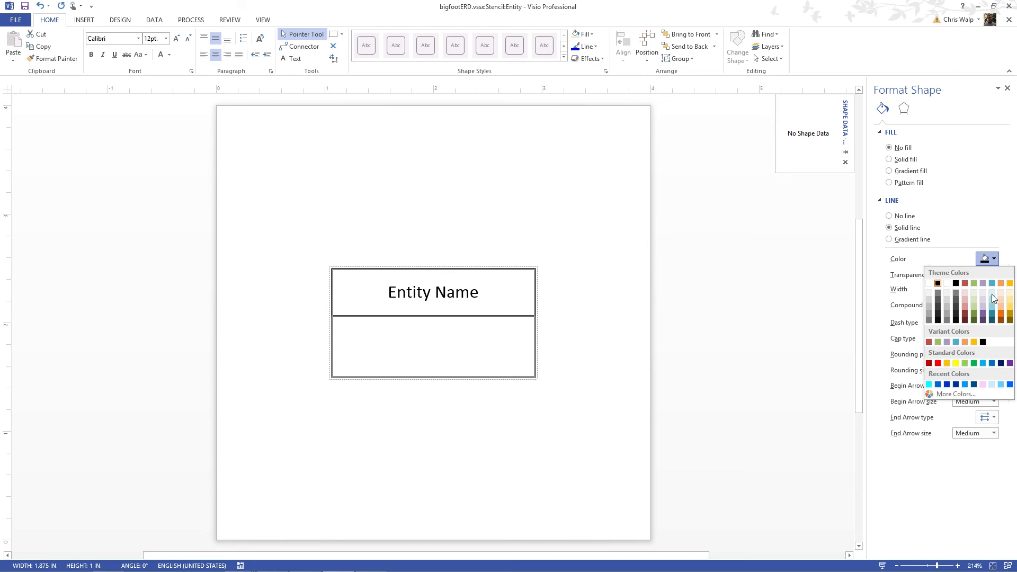
{"action": "left_click", "coordinate": [1002, 363]}
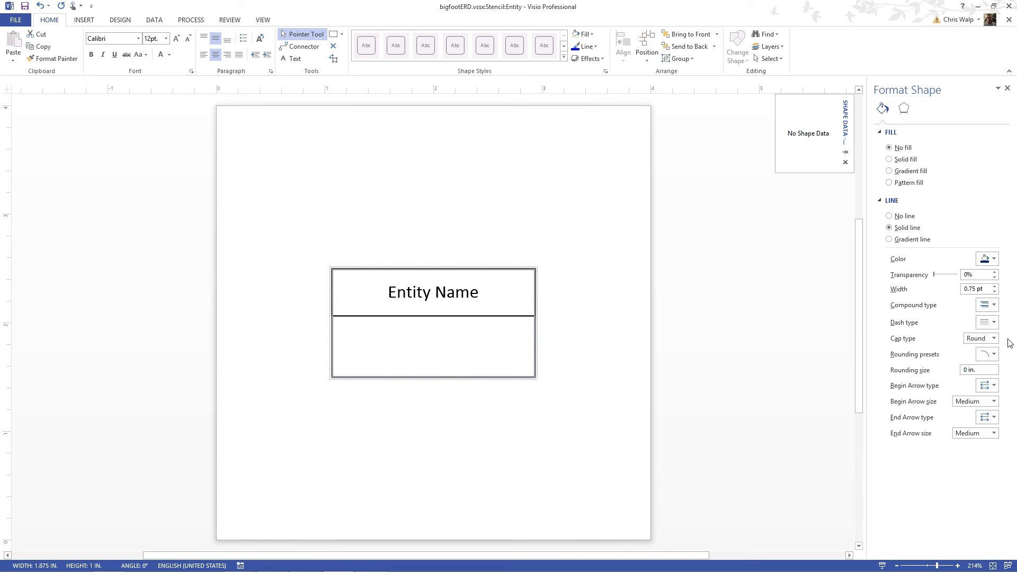
{"action": "left_click", "coordinate": [994, 287]}
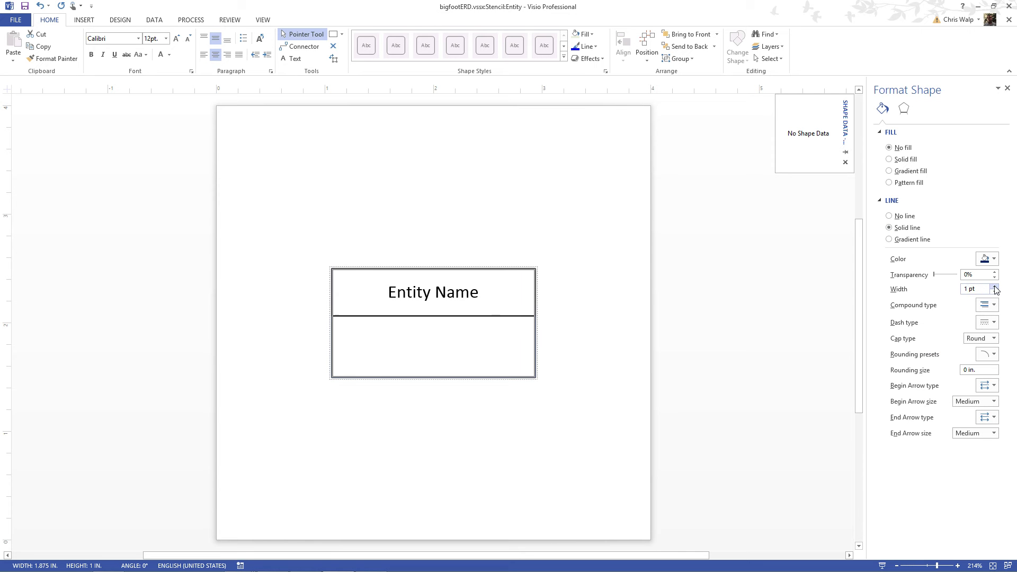
{"action": "left_click", "coordinate": [995, 287]}
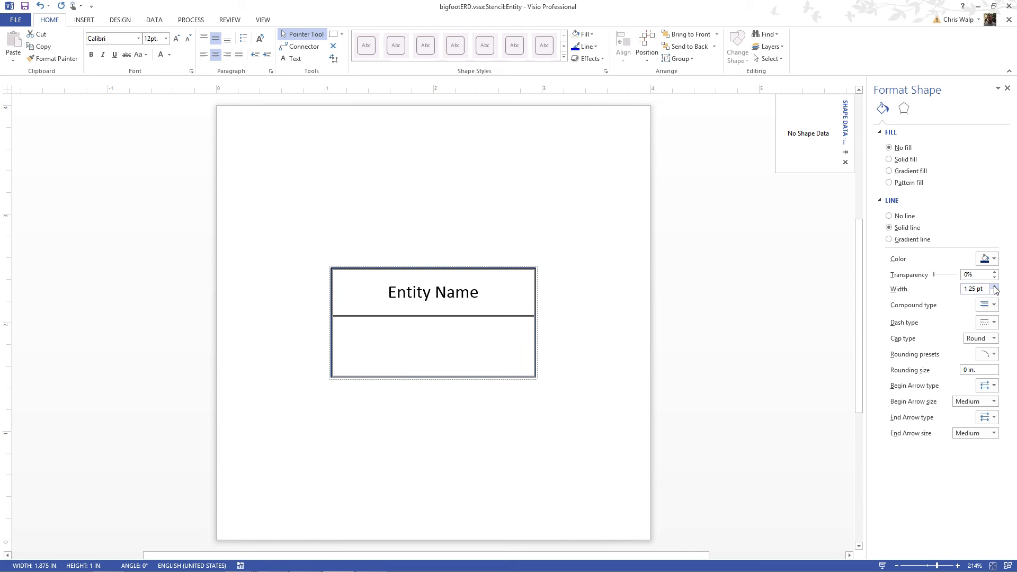
{"action": "left_click", "coordinate": [591, 283]}
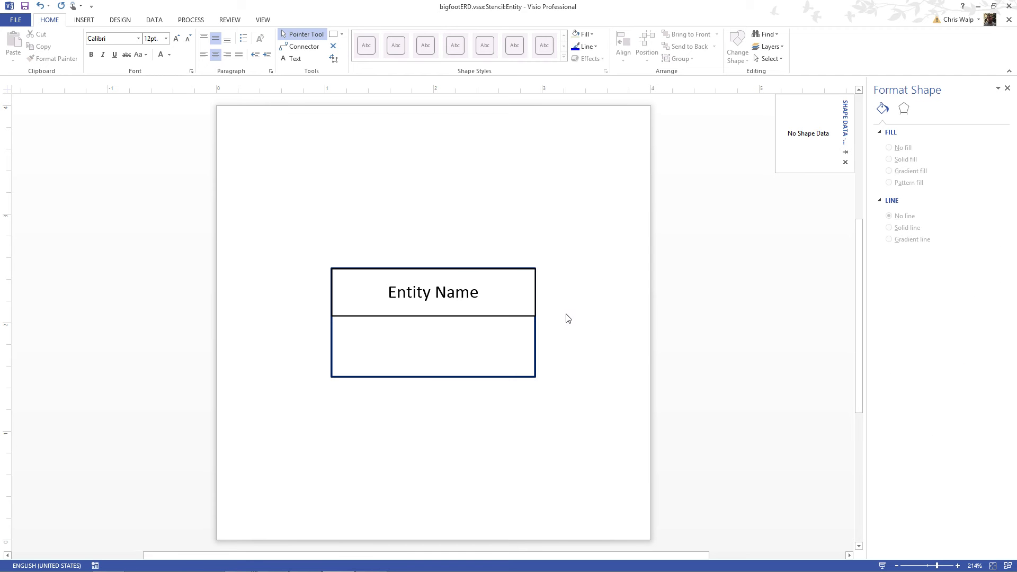
Step: Give the entity's header rectangle a dark blue 1.25 pt outline and a solid dark blue fill
{"action": "left_click", "coordinate": [500, 317]}
{"action": "left_click", "coordinate": [484, 316]}
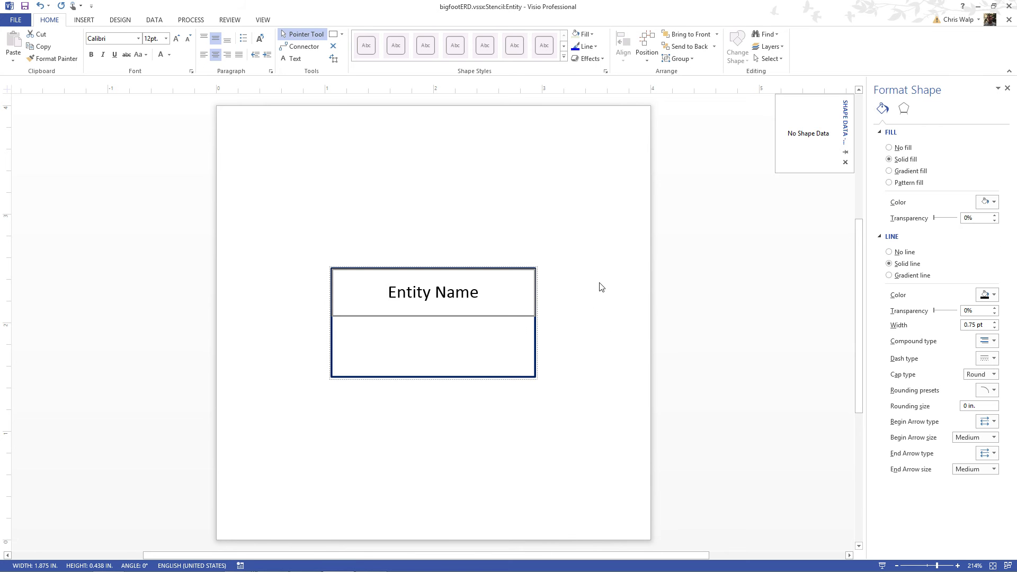
{"action": "left_click", "coordinate": [995, 295]}
{"action": "left_click", "coordinate": [1001, 399]}
{"action": "left_click", "coordinate": [995, 322]}
{"action": "left_click", "coordinate": [995, 322]}
{"action": "left_click", "coordinate": [987, 201]}
{"action": "left_click", "coordinate": [1001, 307]}
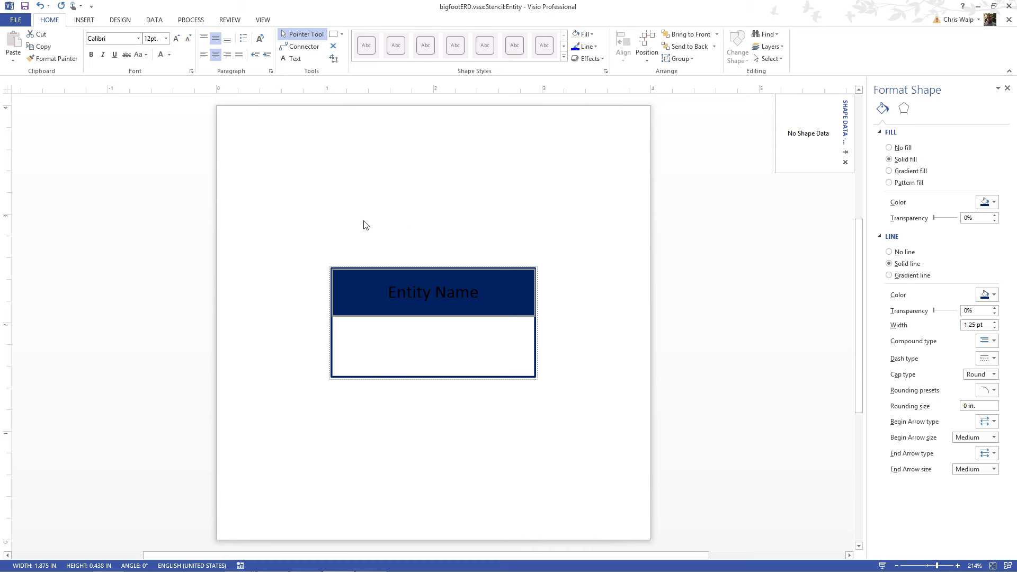
Step: Format the header text in white at 20 pt
{"action": "left_click", "coordinate": [169, 54]}
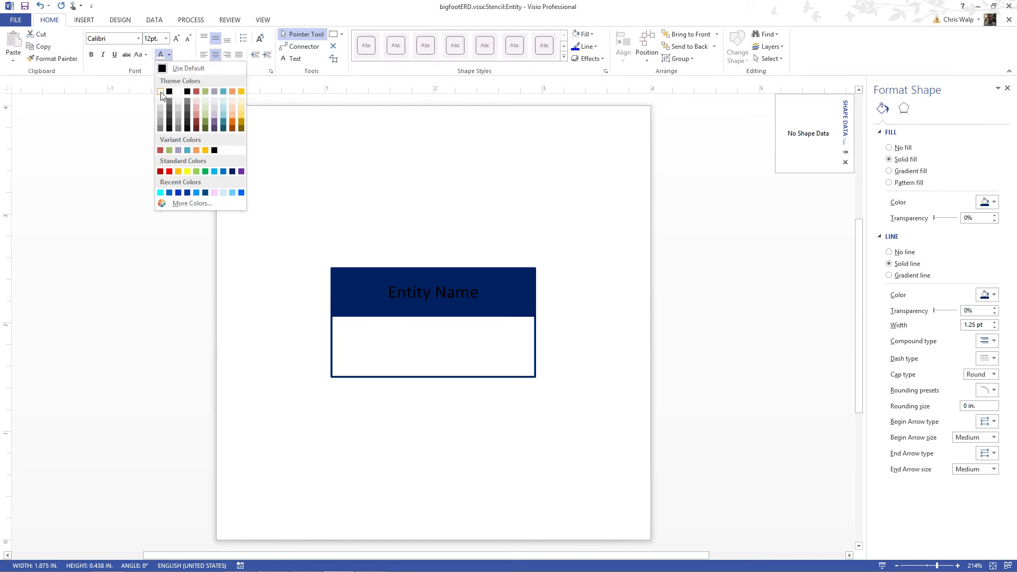
{"action": "left_click", "coordinate": [160, 91]}
{"action": "left_click", "coordinate": [177, 38]}
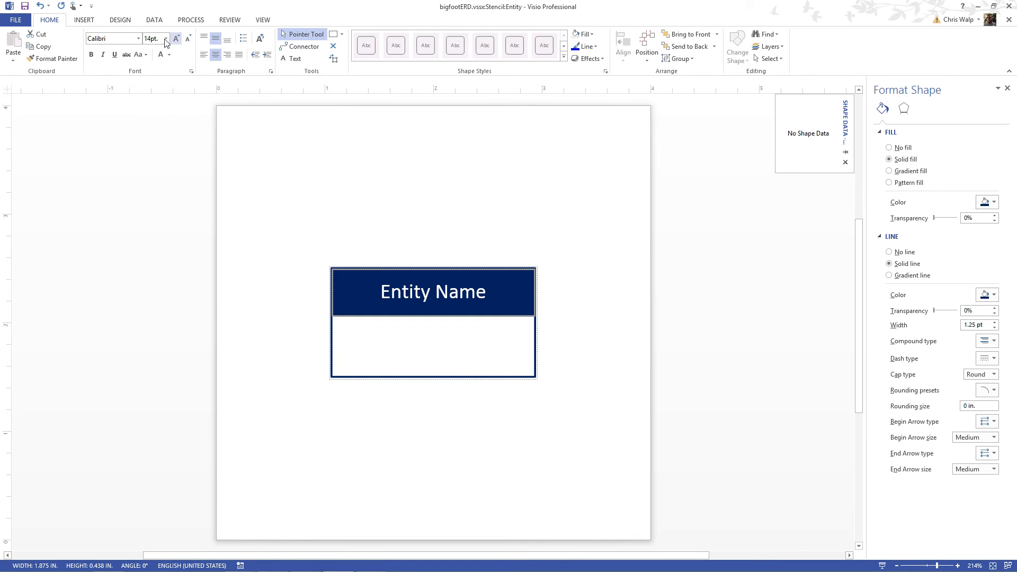
{"action": "left_click", "coordinate": [148, 38]}
{"action": "type", "text": "20"}
{"action": "key", "text": "Return"}
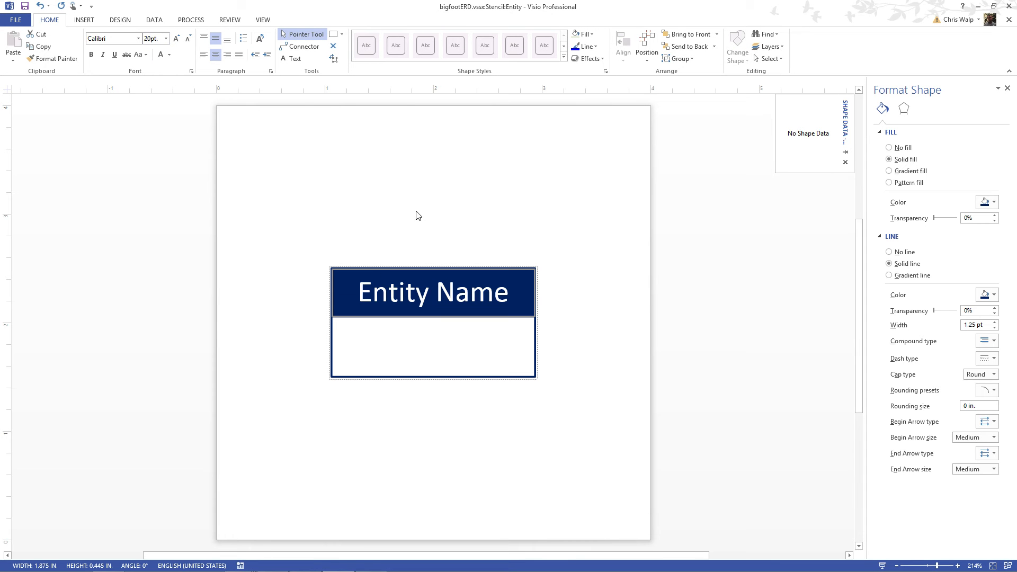
{"action": "left_click", "coordinate": [351, 174]}
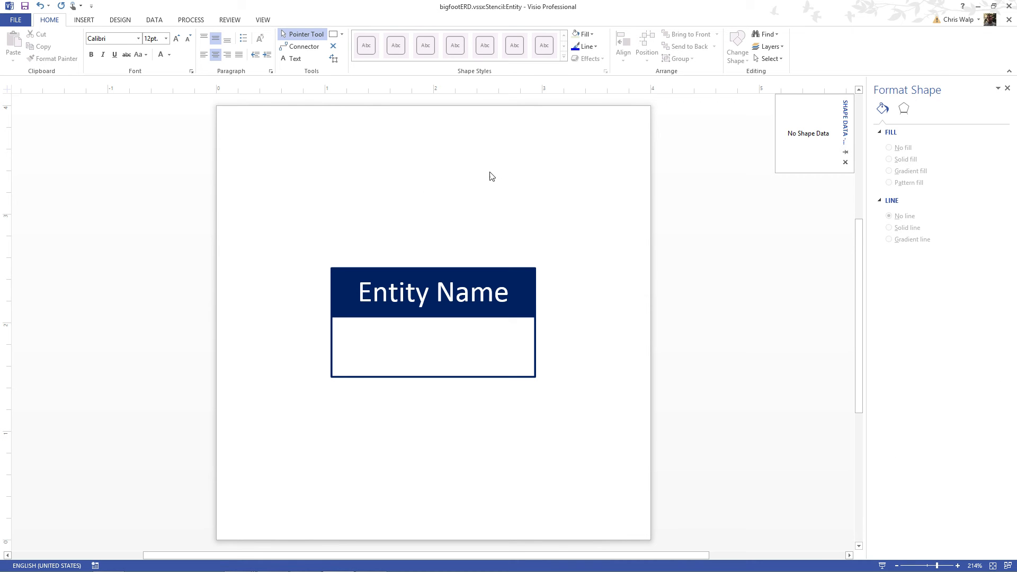
Step: Replace the header text with "Entity"
{"action": "double_click", "coordinate": [418, 300]}
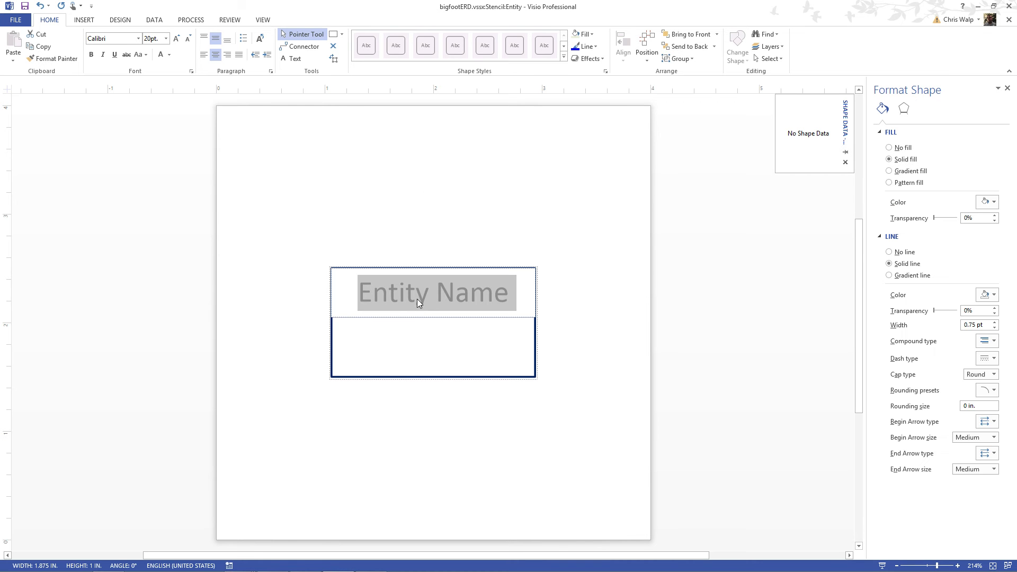
{"action": "type", "text": "Enti"}
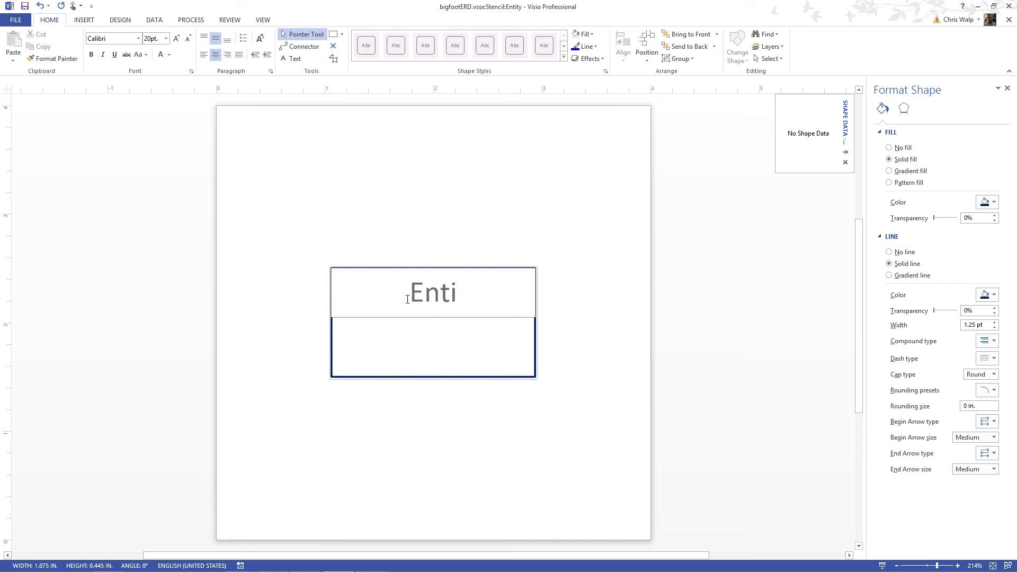
{"action": "type", "text": "ty"}
{"action": "left_click", "coordinate": [586, 290]}
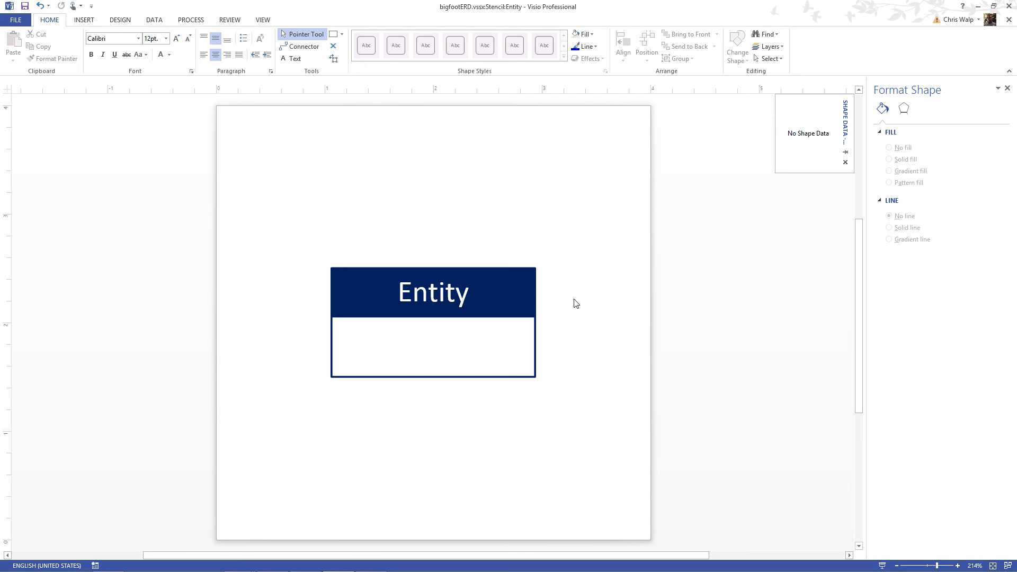
Step: Turn on Show Attribute Types for the Entity shape
{"action": "left_click", "coordinate": [514, 269]}
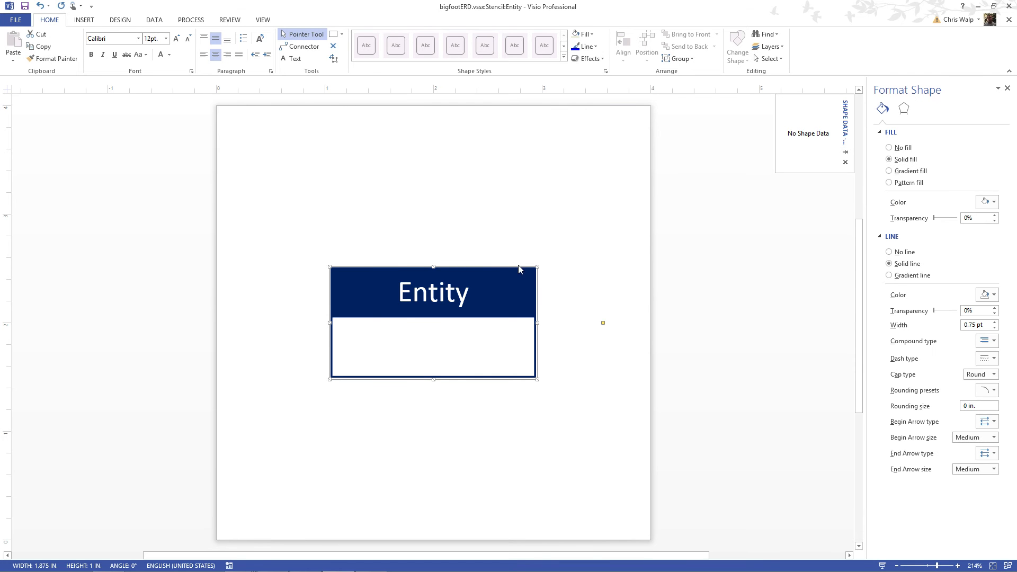
{"action": "right_click", "coordinate": [492, 266]}
{"action": "left_click", "coordinate": [587, 271]}
Step: Recolor the dashed attribute-type divider line inside the Entity shape dark blue
{"action": "left_click", "coordinate": [454, 335]}
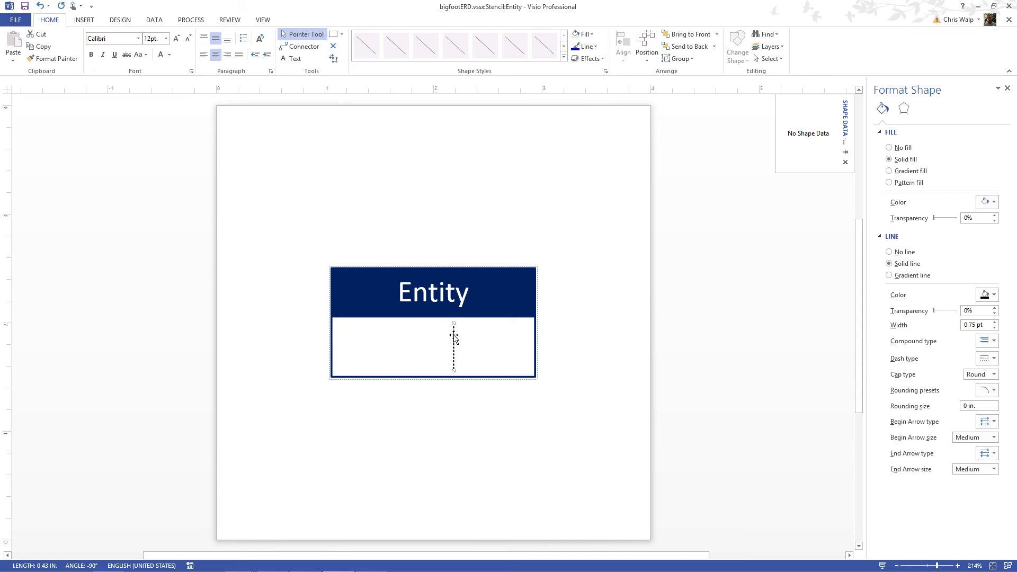
{"action": "left_click", "coordinate": [998, 296]}
{"action": "left_click", "coordinate": [1001, 399]}
{"action": "left_click", "coordinate": [995, 328]}
{"action": "left_click", "coordinate": [522, 453]}
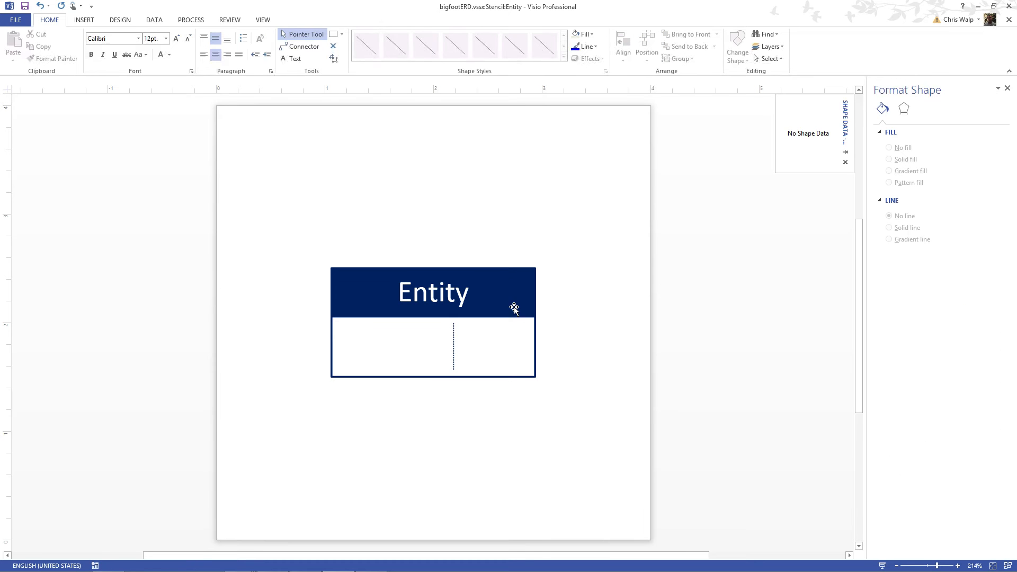
Step: Move the dashed divider of the Entity shape further right to narrow the attribute-type column
{"action": "left_click", "coordinate": [511, 268]}
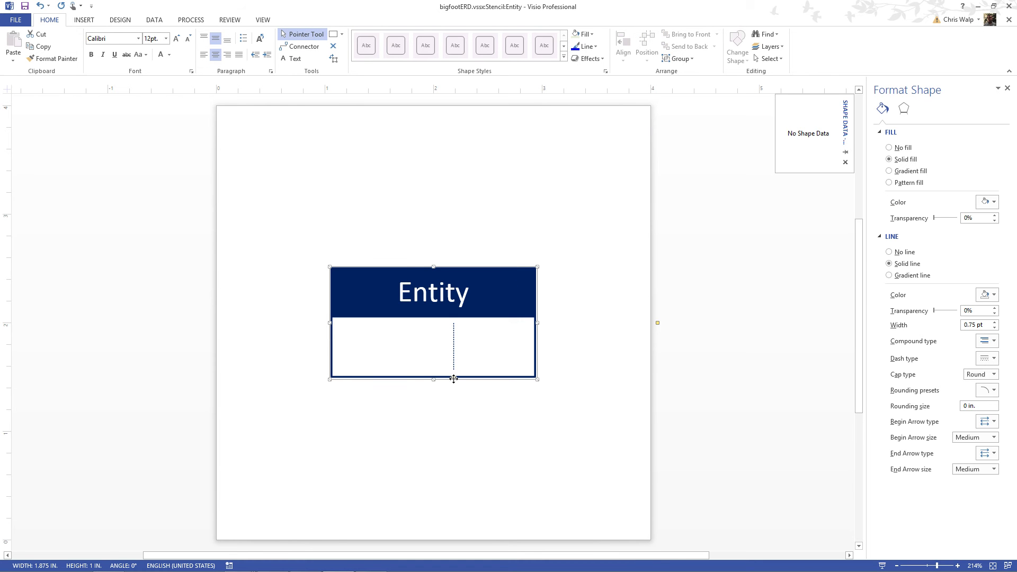
{"action": "left_click_drag", "start_coordinate": [453, 379], "coordinate": [481, 378]}
{"action": "left_click", "coordinate": [492, 428]}
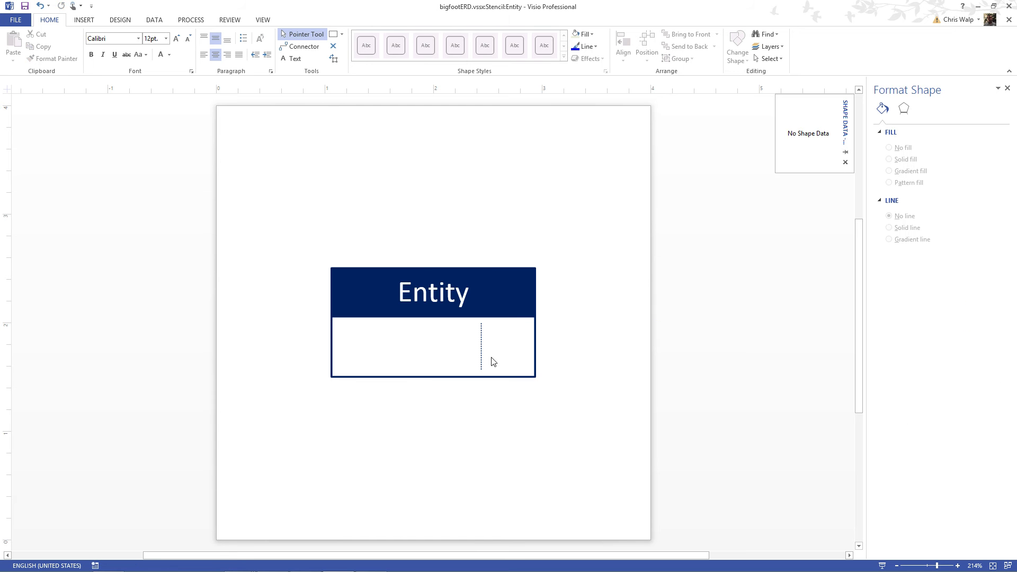
Step: Turn off Show Attribute Types for the Entity shape, then close the master and save its update
{"action": "left_click", "coordinate": [494, 270]}
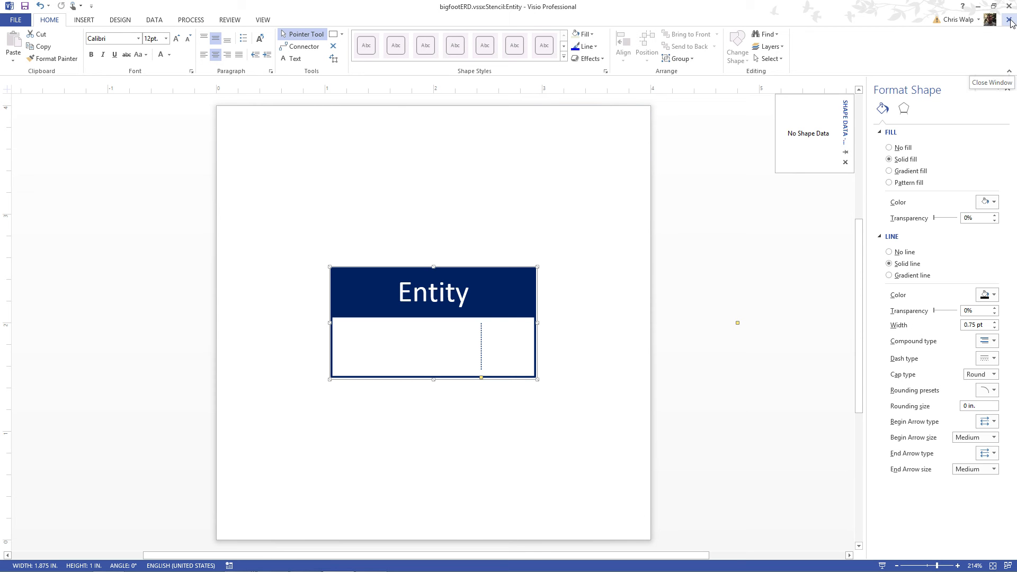
{"action": "right_click", "coordinate": [514, 268]}
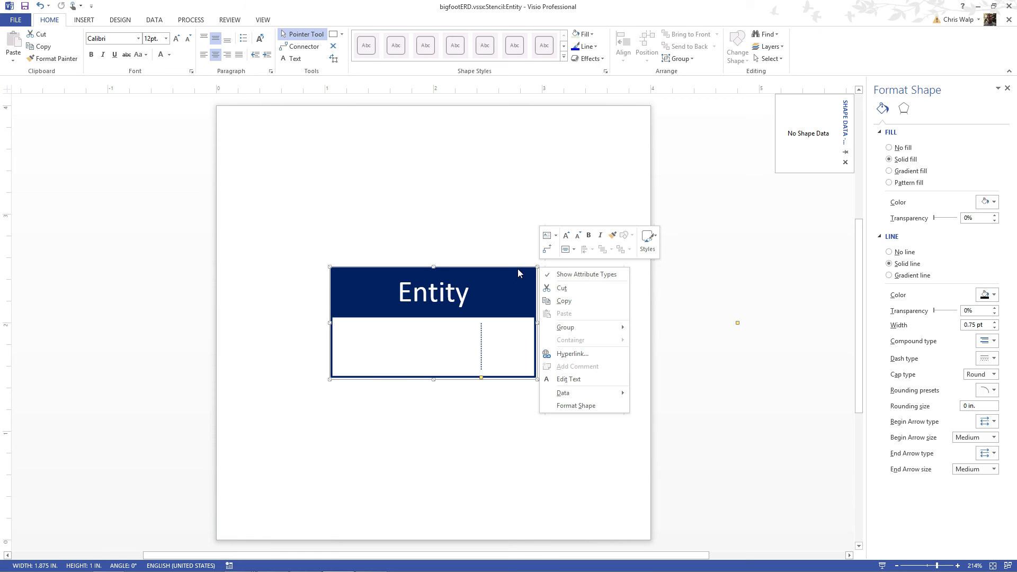
{"action": "left_click", "coordinate": [597, 276]}
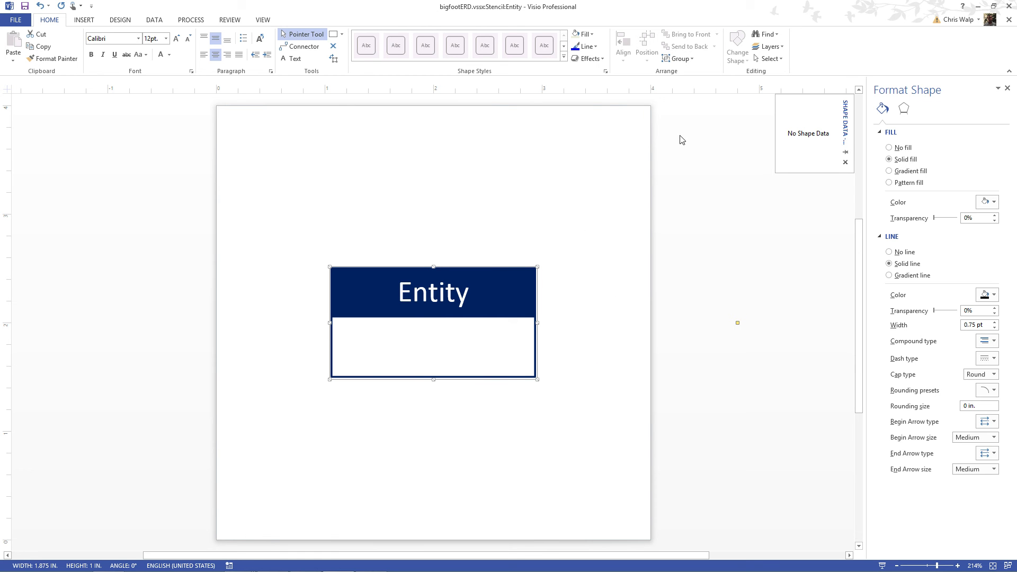
{"action": "left_click", "coordinate": [1009, 20]}
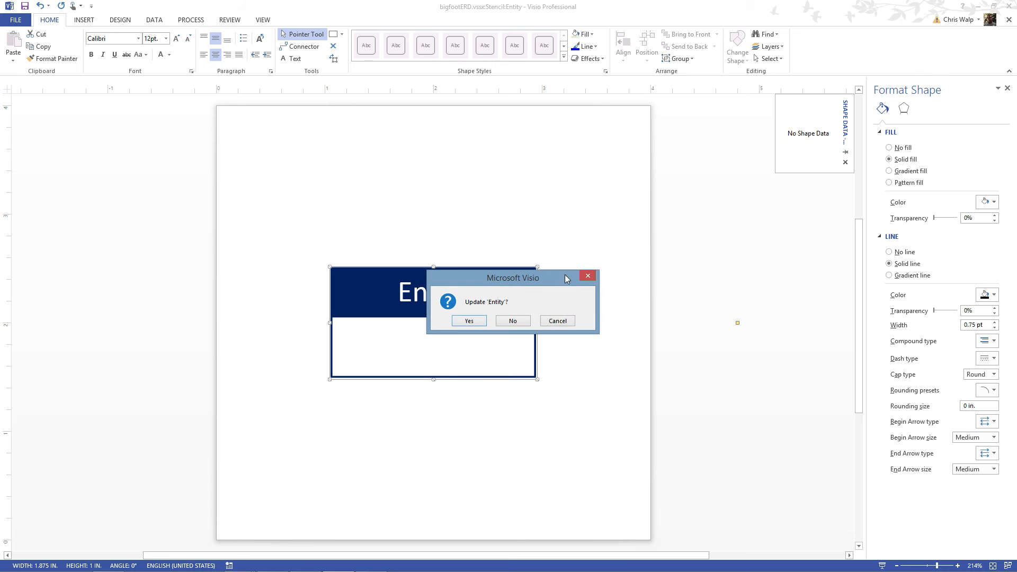
{"action": "left_click", "coordinate": [469, 321]}
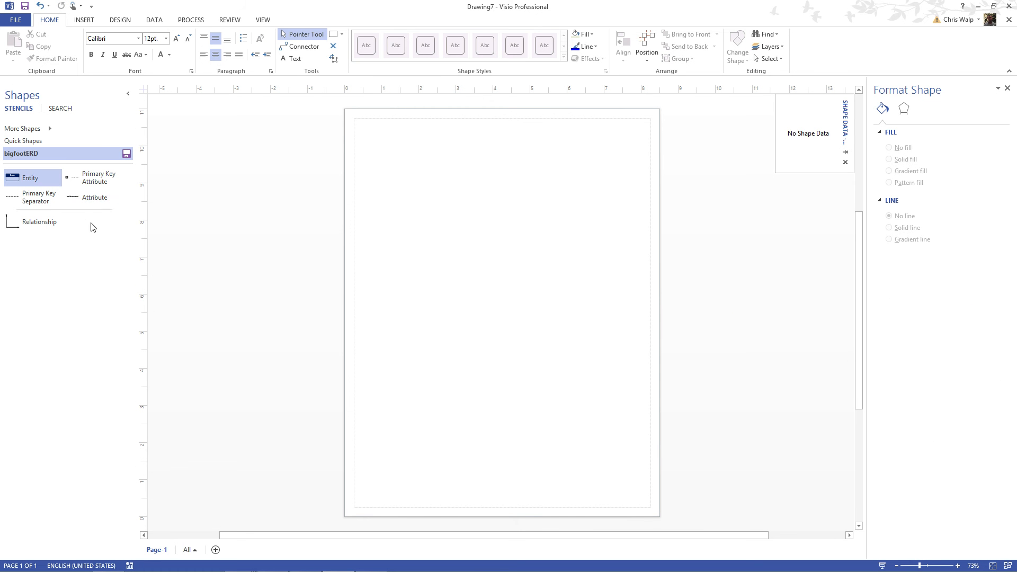
Step: Open the Attribute master shape of the bigfootERD stencil for editing
{"action": "left_click", "coordinate": [93, 200]}
{"action": "right_click", "coordinate": [92, 200]}
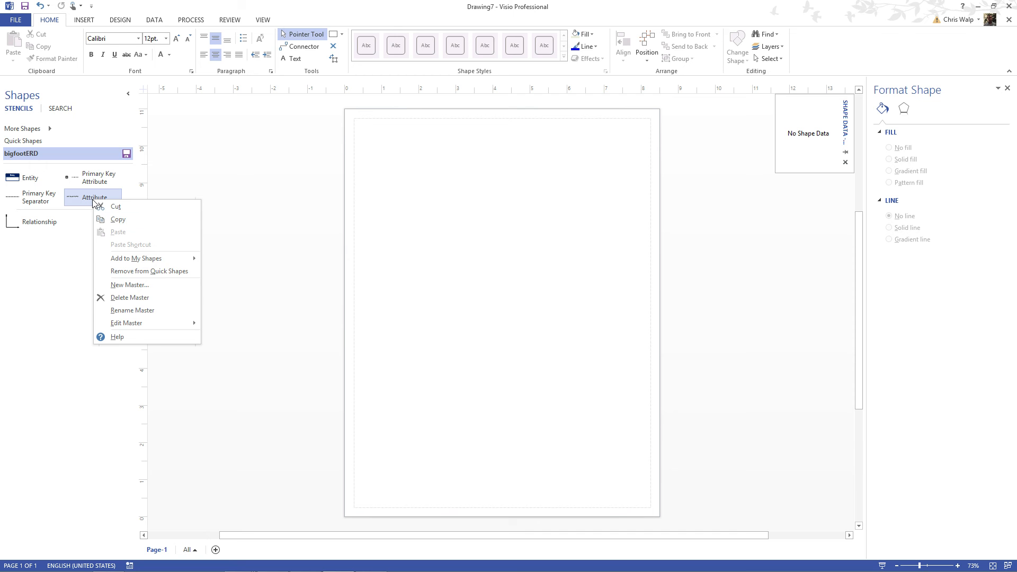
{"action": "mouse_move", "coordinate": [134, 325]}
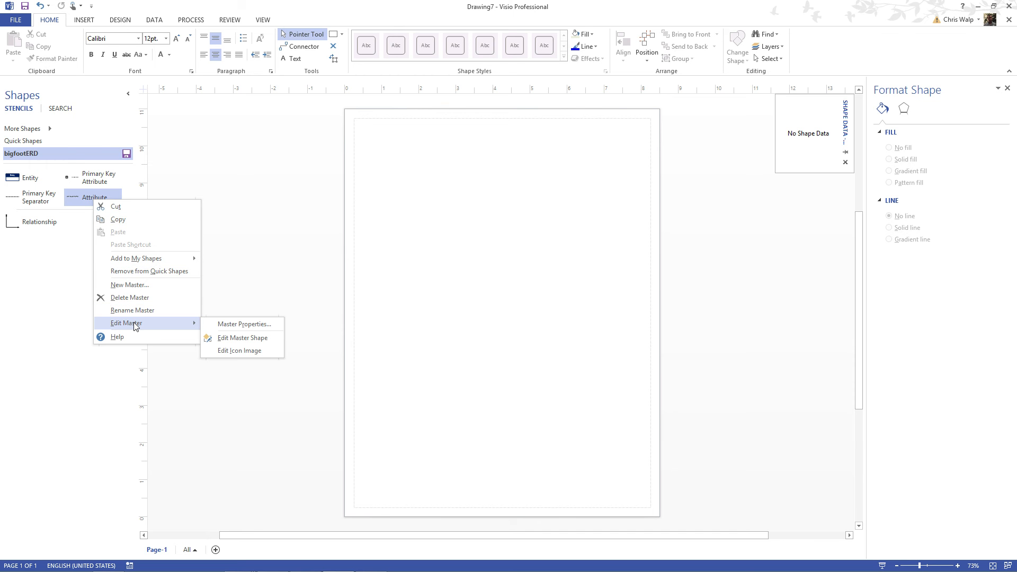
{"action": "left_click", "coordinate": [250, 338]}
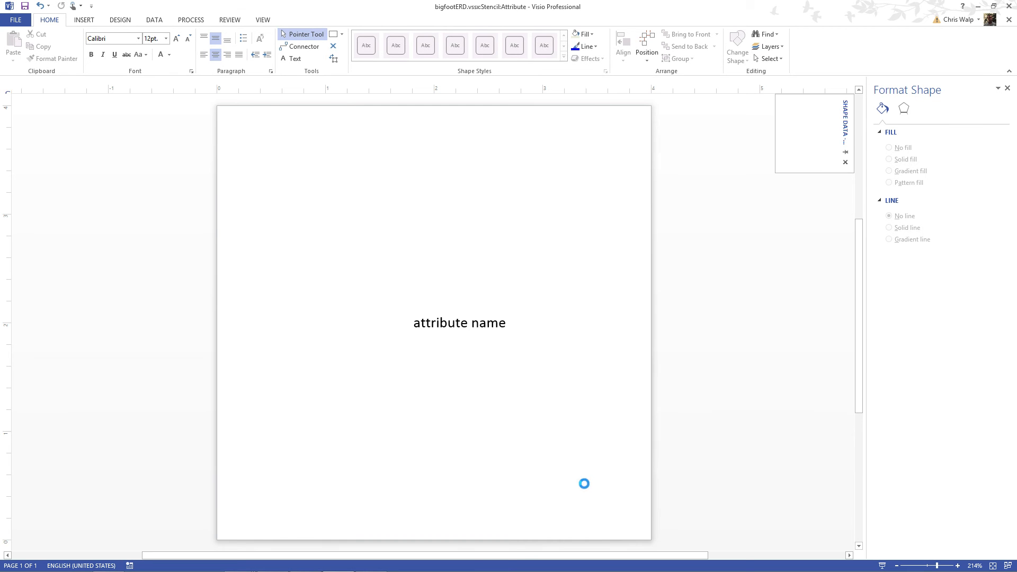
Step: Set the attribute shape as both primary key and foreign key
{"action": "left_click", "coordinate": [453, 317]}
{"action": "right_click", "coordinate": [453, 316]}
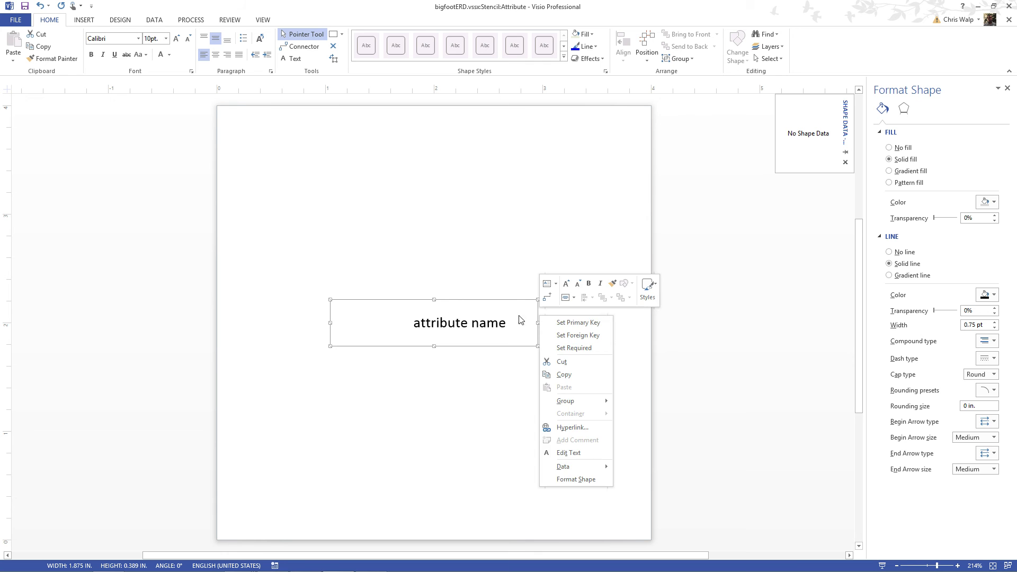
{"action": "left_click", "coordinate": [575, 320]}
{"action": "right_click", "coordinate": [462, 310]}
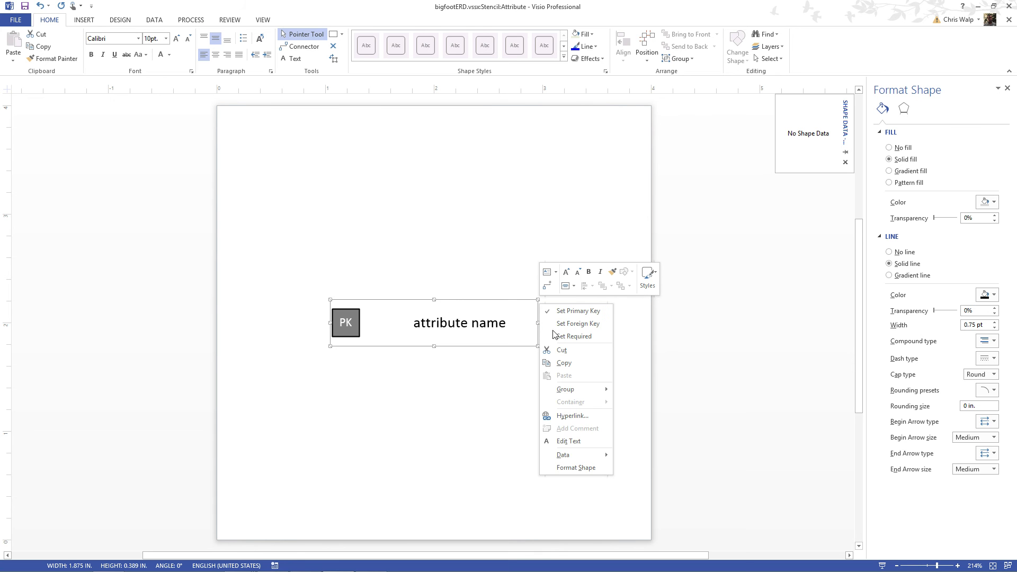
{"action": "left_click", "coordinate": [587, 329]}
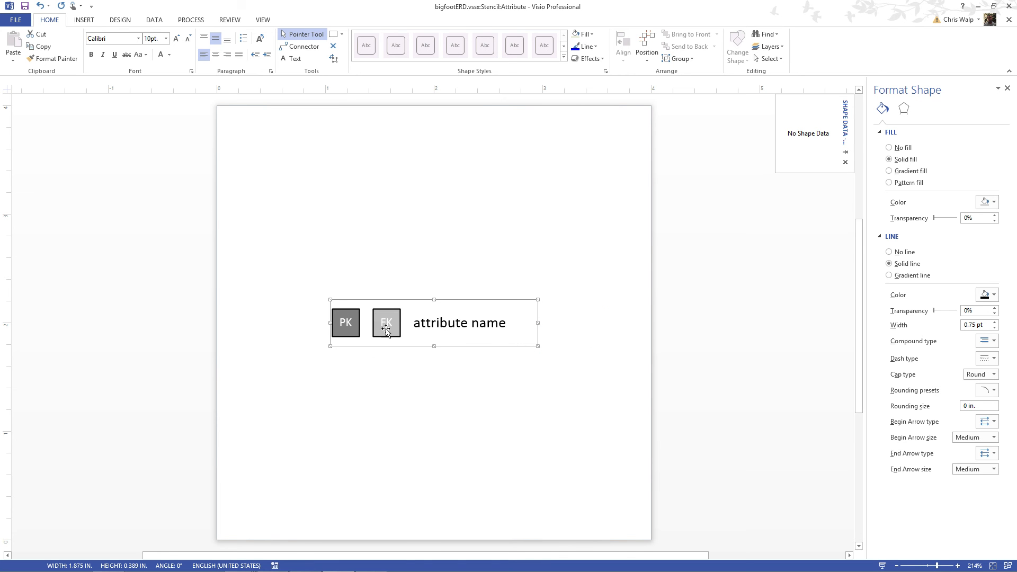
Step: Clear the primary key and foreign key settings of the attribute shape and set both again
{"action": "right_click", "coordinate": [478, 298]}
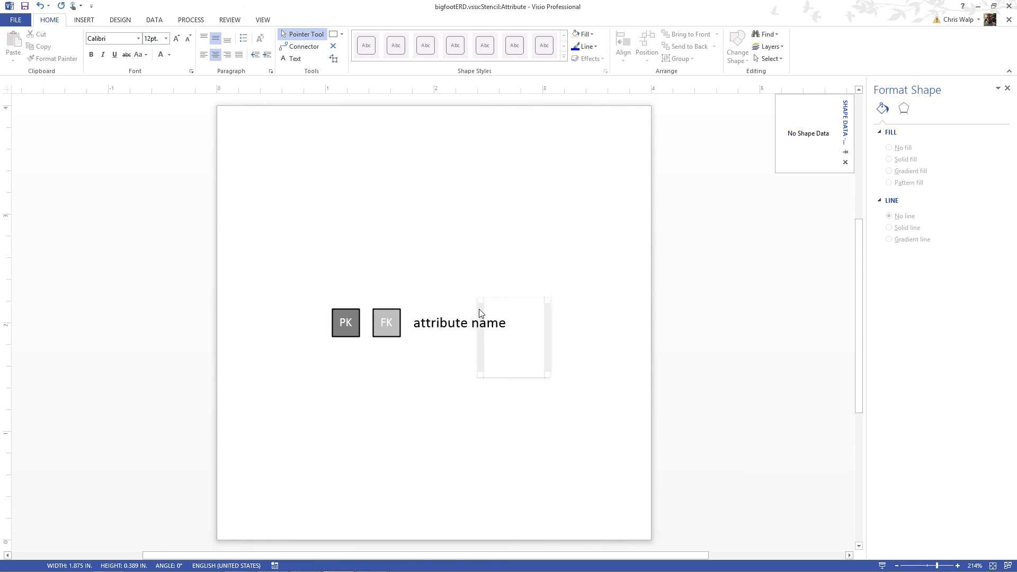
{"action": "left_click", "coordinate": [451, 311]}
{"action": "right_click", "coordinate": [464, 323]}
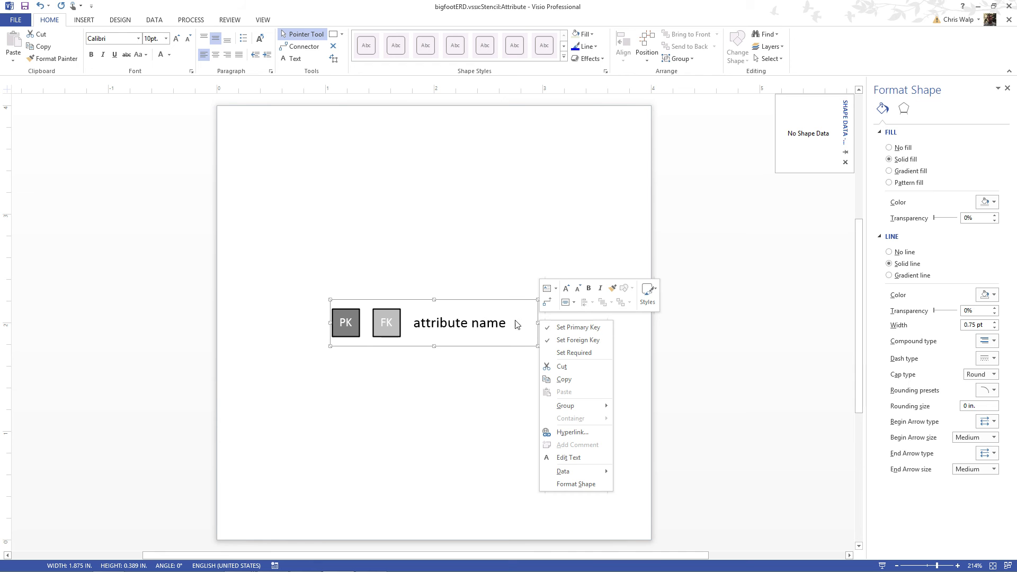
{"action": "left_click", "coordinate": [577, 329]}
{"action": "right_click", "coordinate": [483, 324]}
{"action": "left_click", "coordinate": [583, 345]}
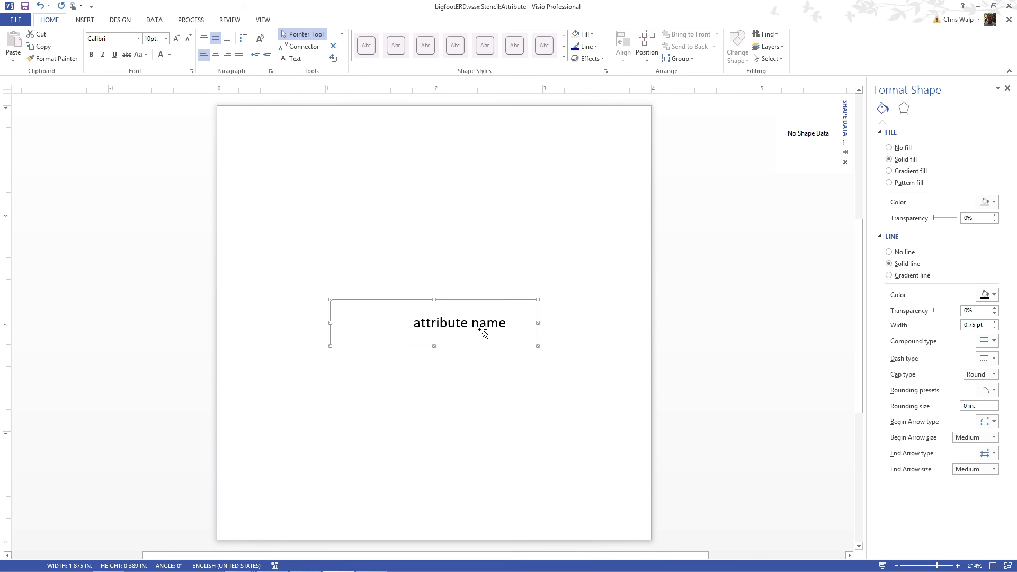
{"action": "right_click", "coordinate": [473, 326]}
{"action": "left_click", "coordinate": [566, 331]}
{"action": "right_click", "coordinate": [476, 329]}
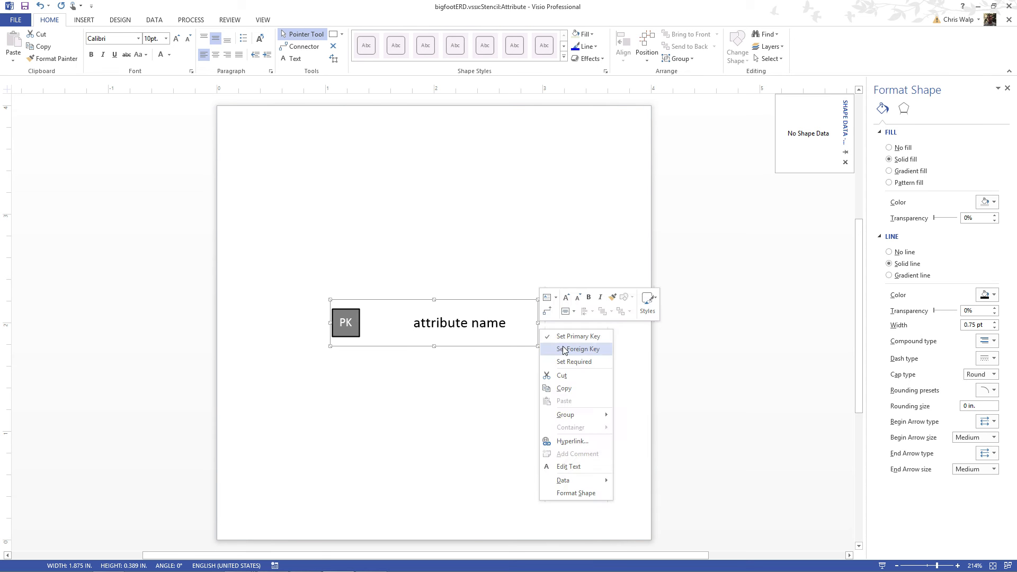
{"action": "left_click", "coordinate": [565, 346]}
{"action": "left_click", "coordinate": [503, 382]}
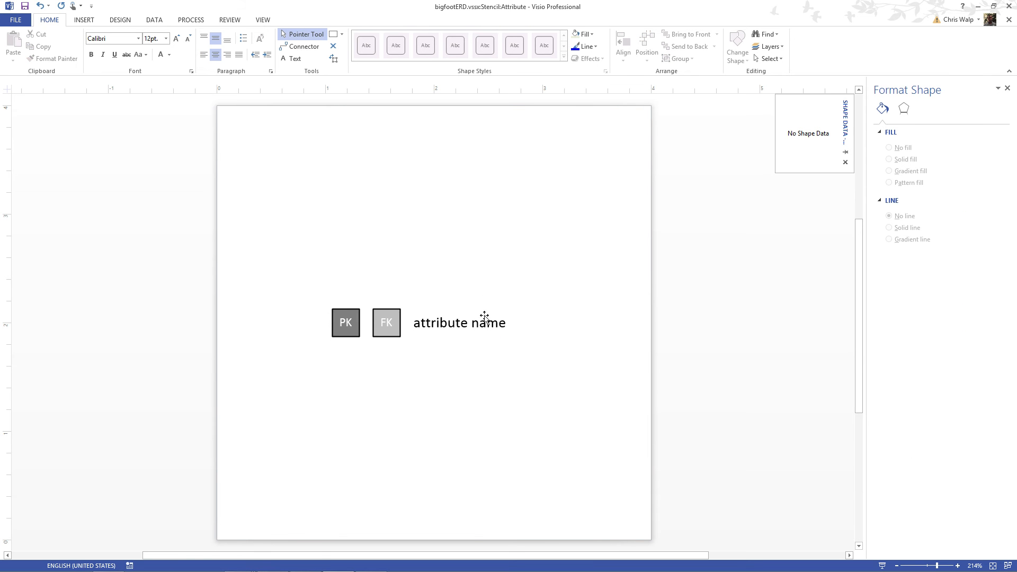
Step: Remove the fill from the attribute shape and format its text at 14 pt in dark blue
{"action": "left_click", "coordinate": [500, 332]}
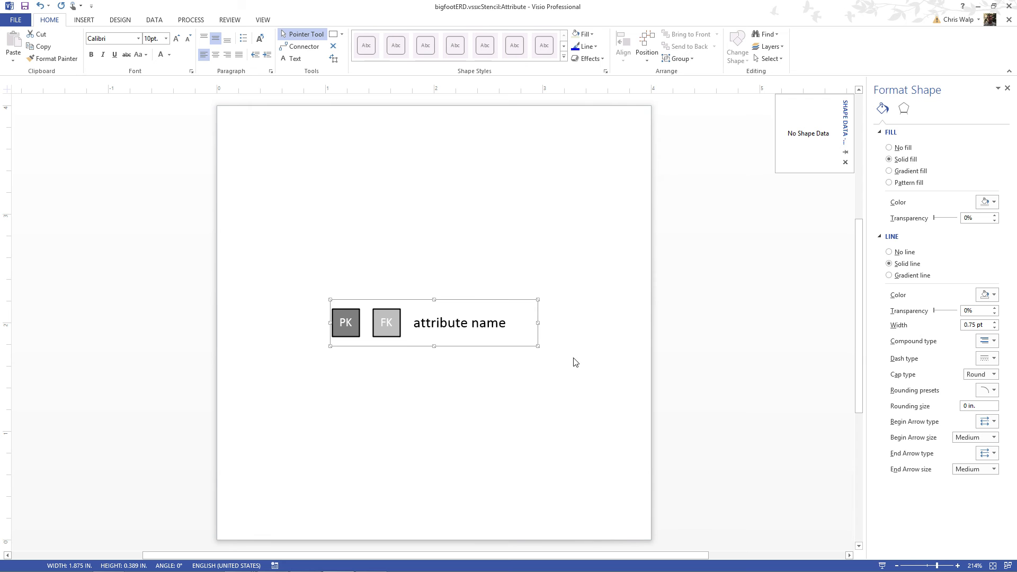
{"action": "left_click", "coordinate": [888, 148]}
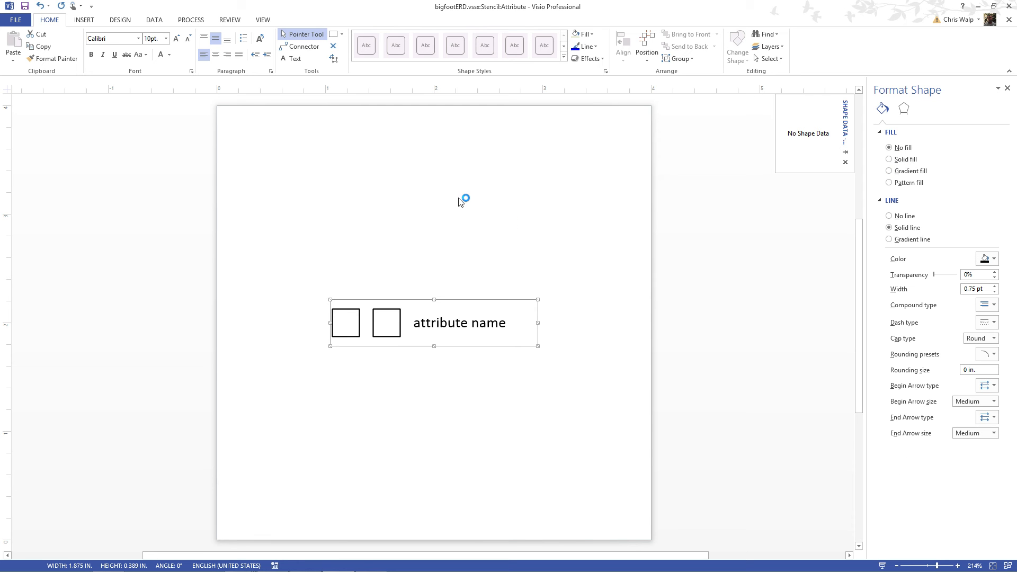
{"action": "left_click", "coordinate": [176, 37]}
{"action": "left_click", "coordinate": [176, 37]}
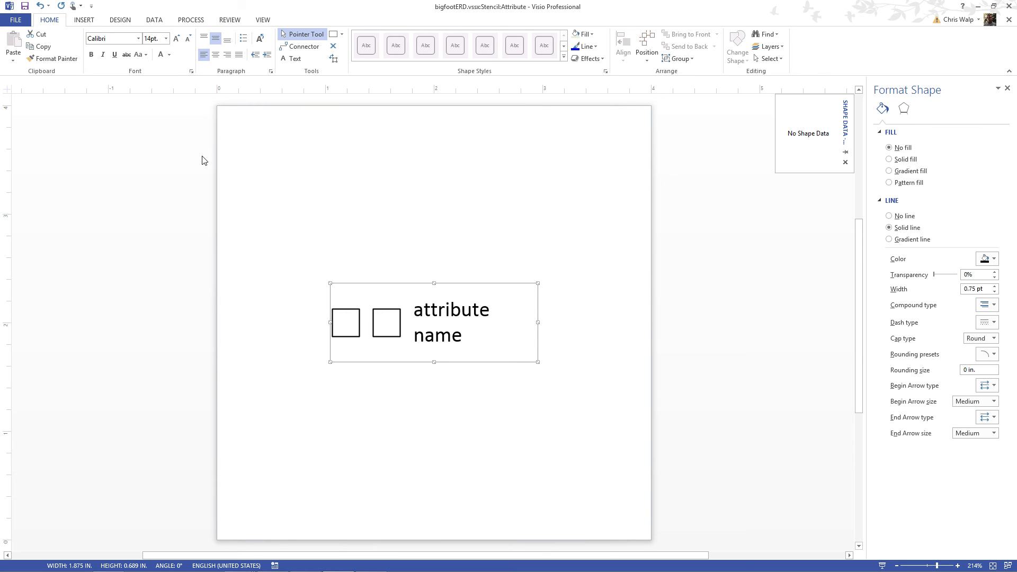
{"action": "left_click", "coordinate": [169, 55]}
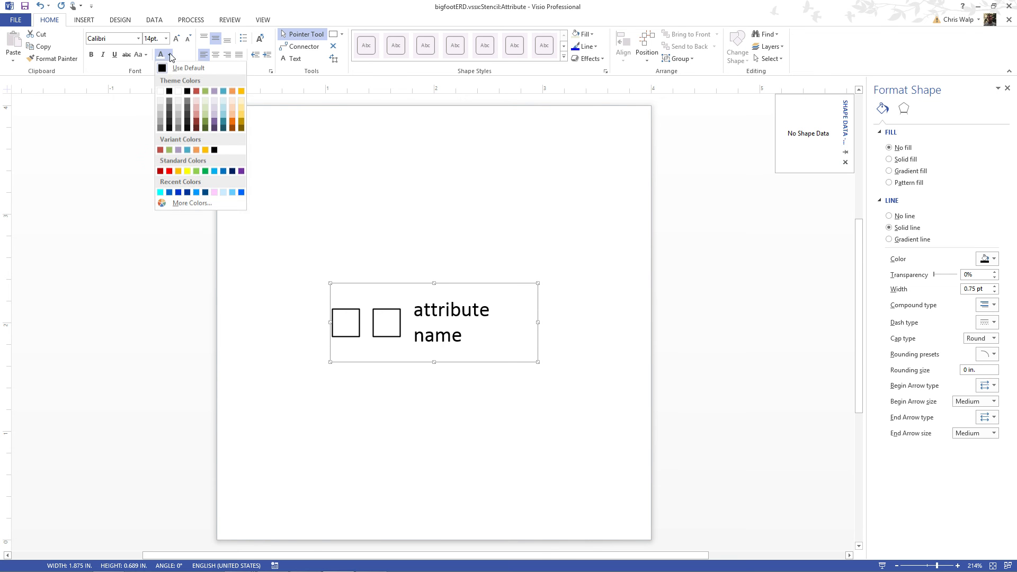
{"action": "left_click", "coordinate": [232, 172]}
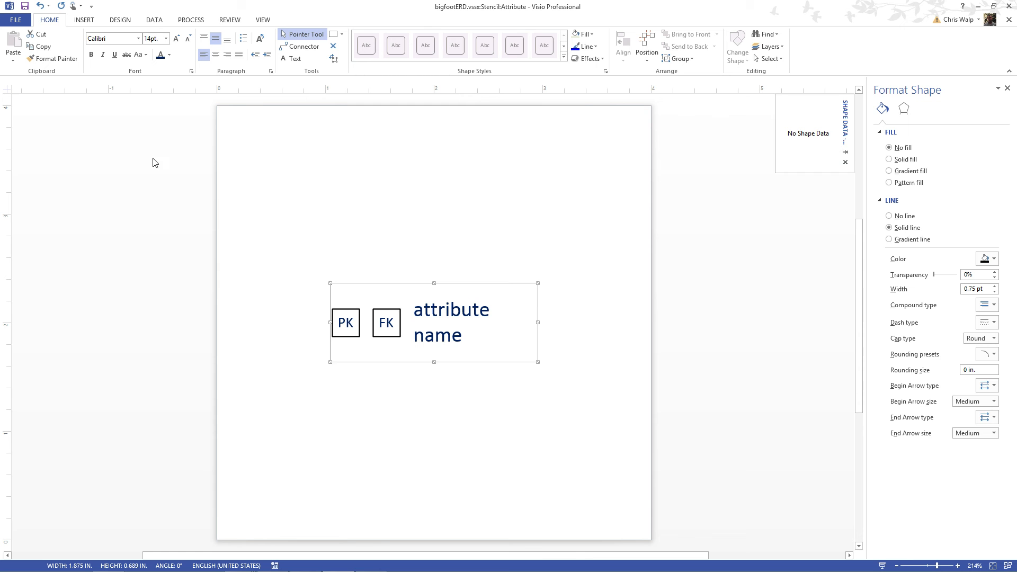
Step: Set the right text block margin of the attribute shape to 0 pt
{"action": "left_click", "coordinate": [191, 72]}
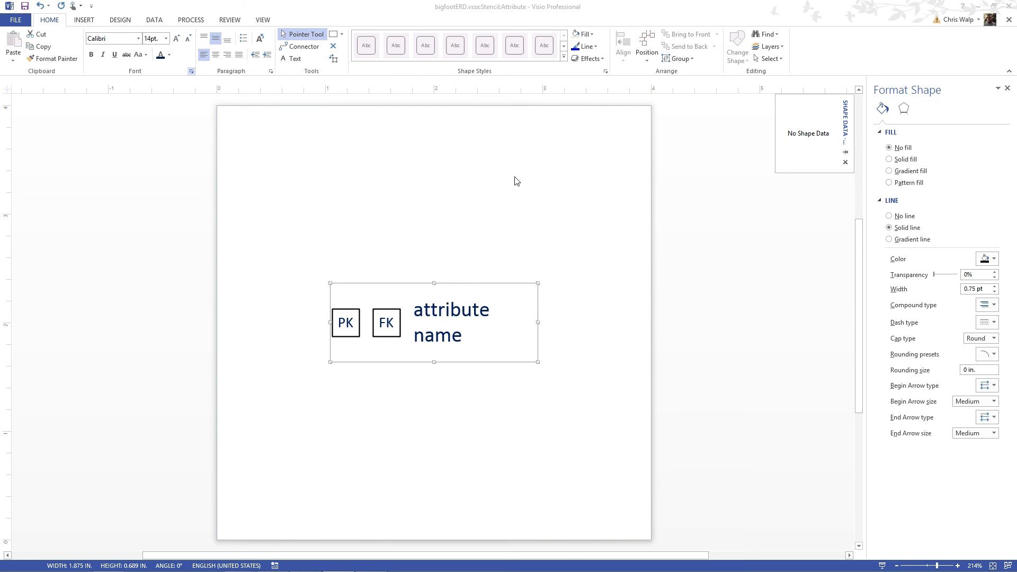
{"action": "left_click", "coordinate": [466, 193]}
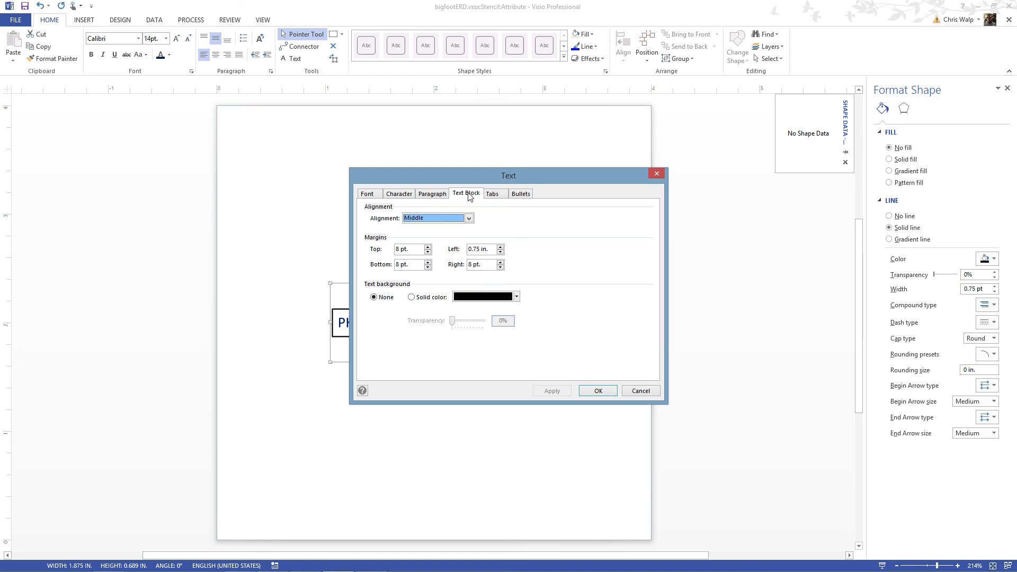
{"action": "left_click", "coordinate": [500, 267]}
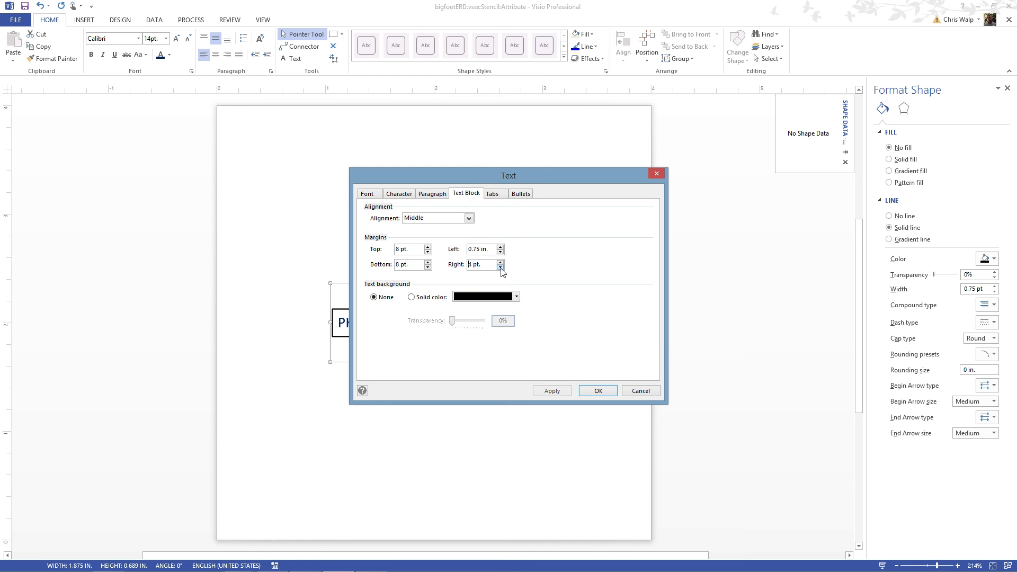
{"action": "left_click", "coordinate": [565, 392]}
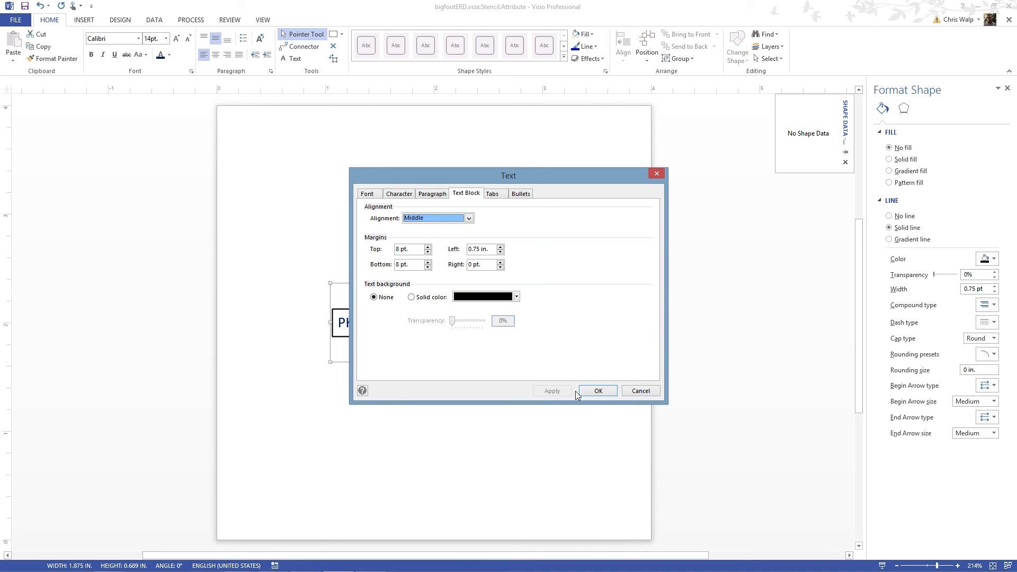
{"action": "left_click", "coordinate": [599, 391]}
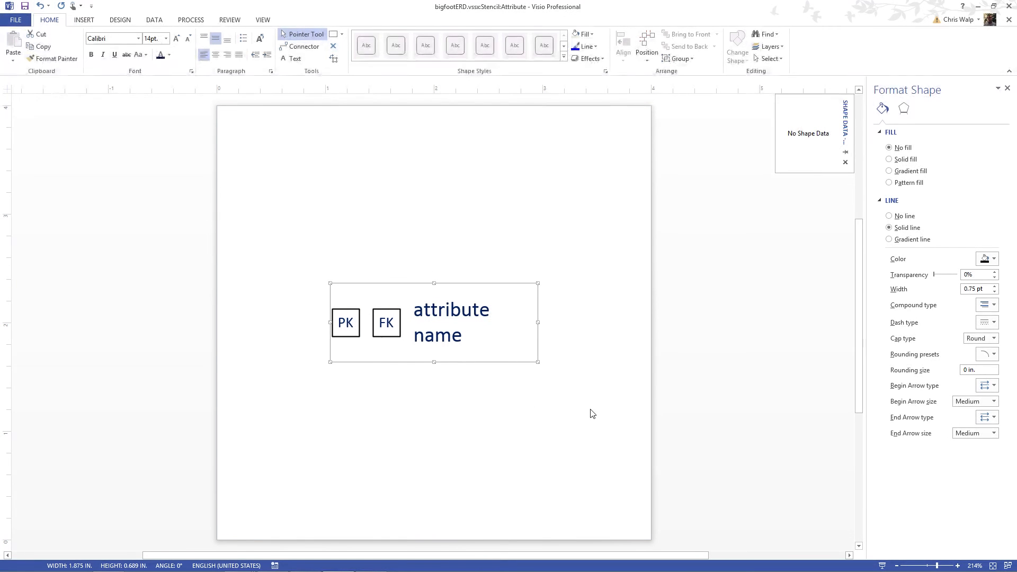
Step: Replace the attribute shape's text with "AttributeName"
{"action": "double_click", "coordinate": [453, 318]}
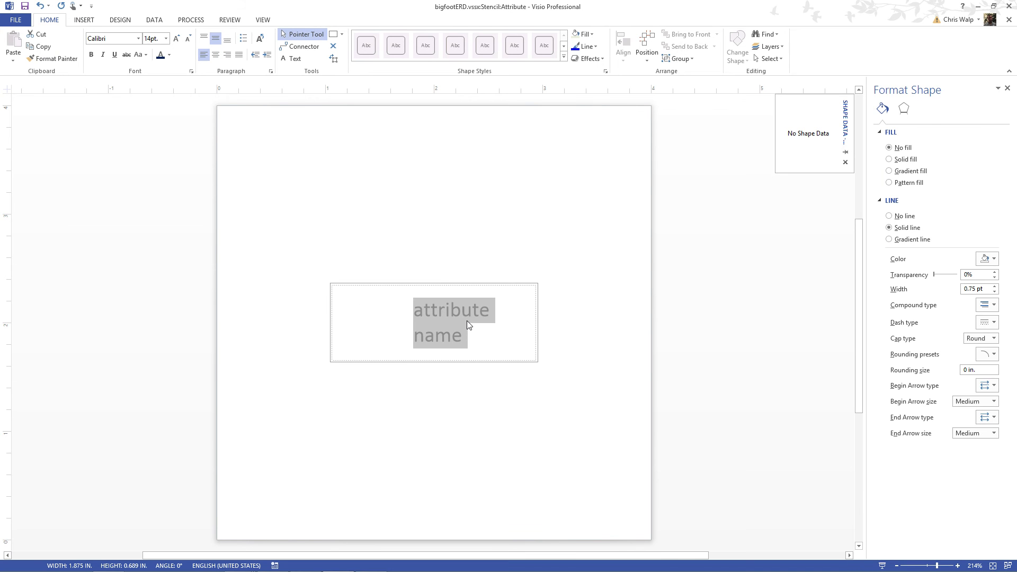
{"action": "type", "text": "Atti"}
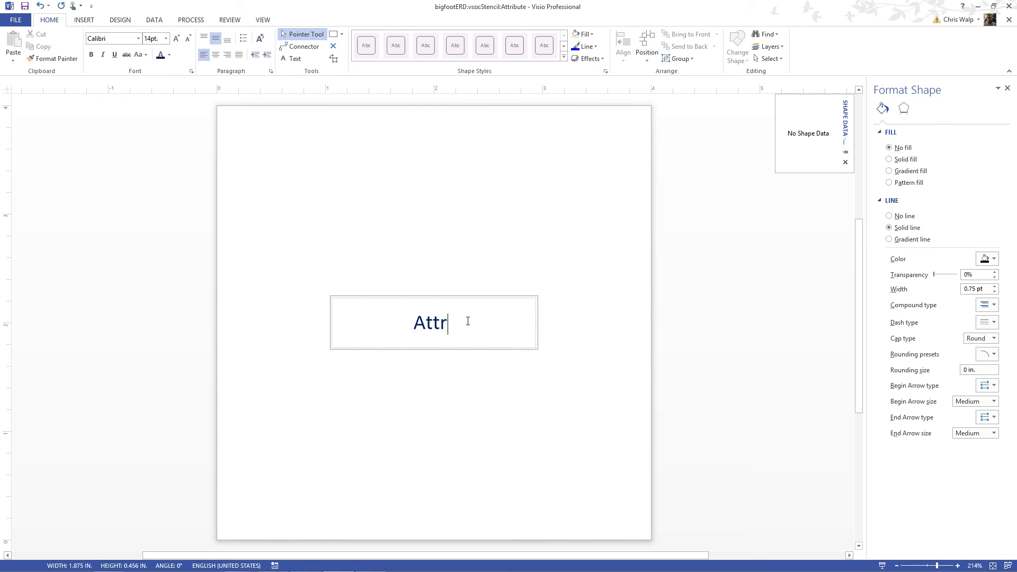
{"action": "type", "text": "ibuteNam"}
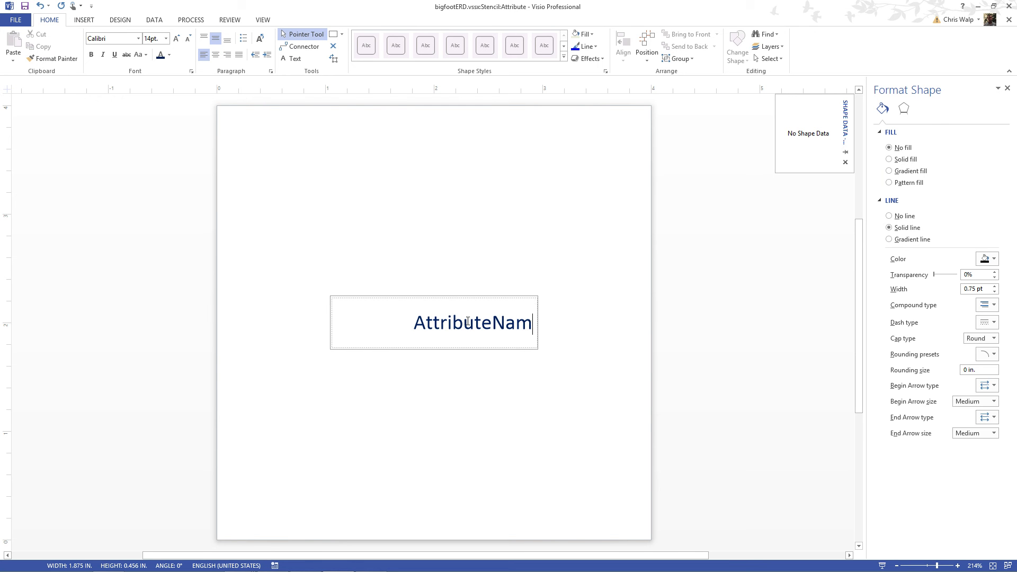
{"action": "type", "text": "e"}
{"action": "left_click", "coordinate": [612, 307]}
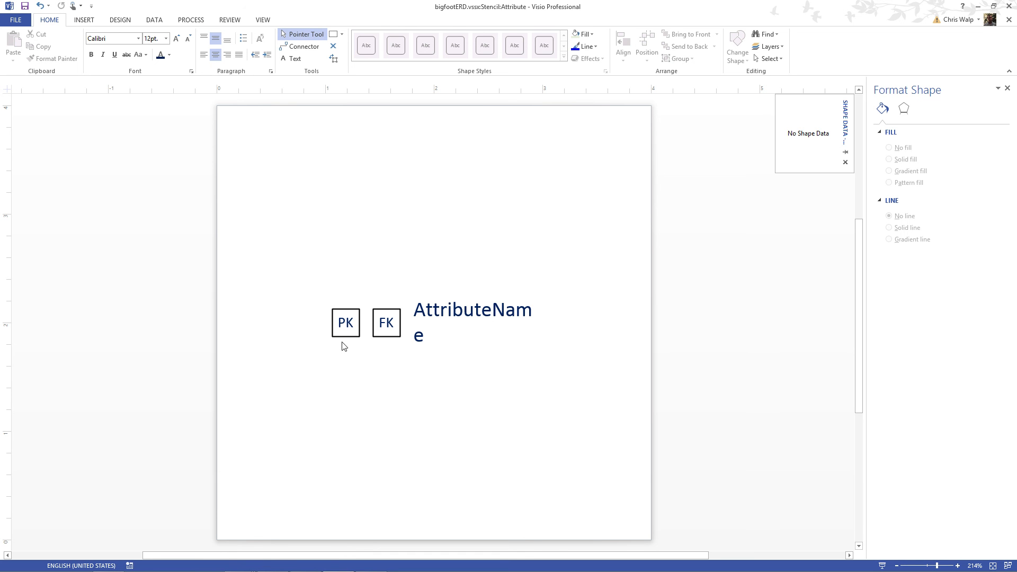
Step: Make the PK and FK boxes of the attribute shape bold with a 1.5 pt dark blue outline
{"action": "left_click", "coordinate": [344, 320]}
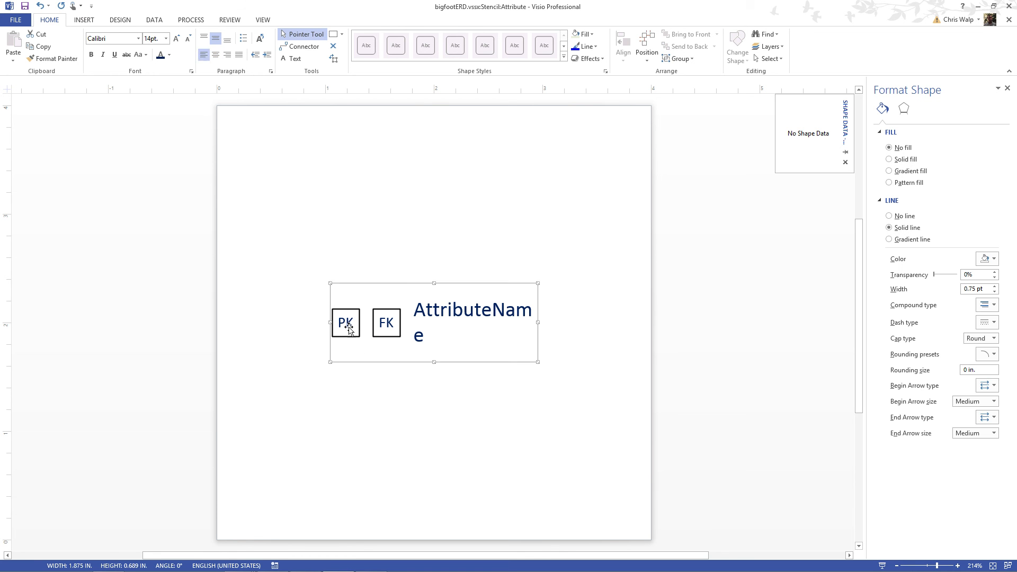
{"action": "left_click", "coordinate": [347, 323]}
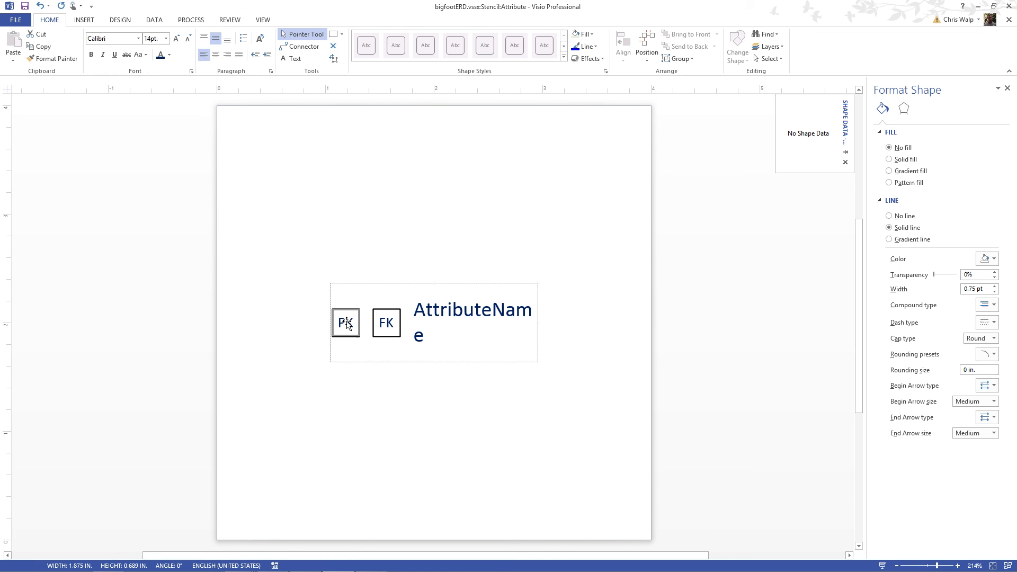
{"action": "left_click", "coordinate": [386, 322], "text": "shift"}
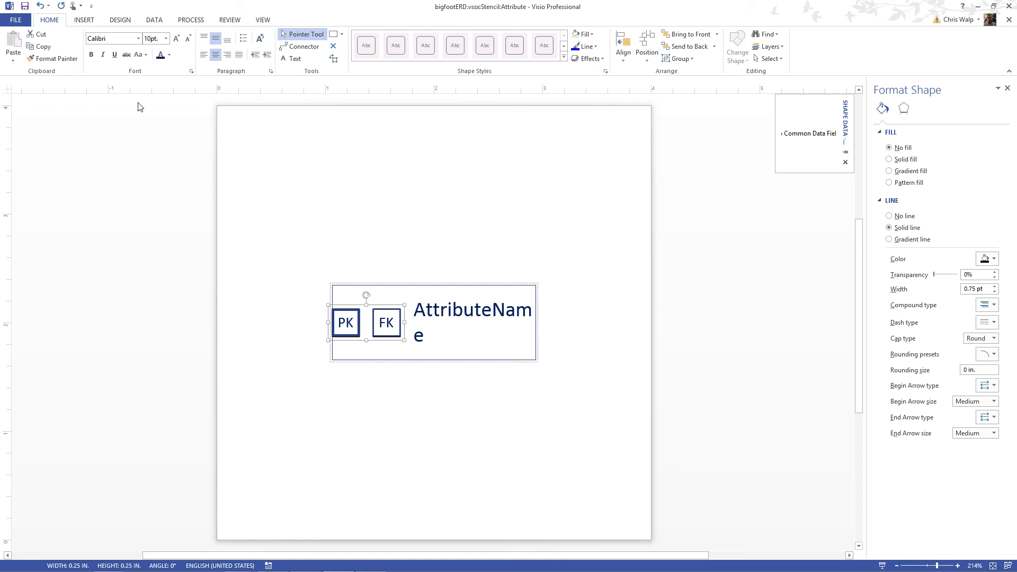
{"action": "left_click", "coordinate": [91, 55]}
{"action": "left_click", "coordinate": [994, 287]}
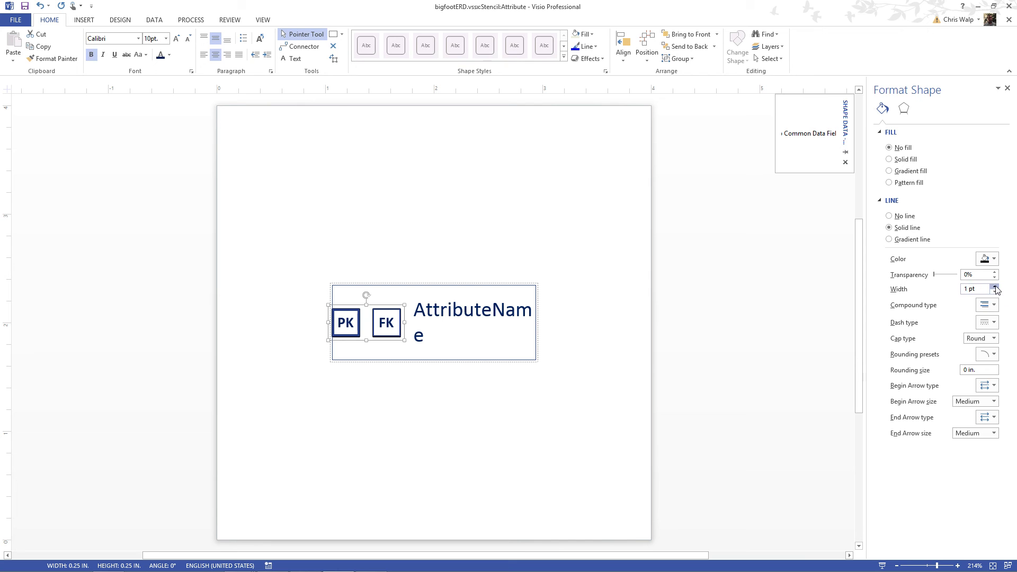
{"action": "left_click", "coordinate": [994, 286]}
{"action": "left_click", "coordinate": [994, 286]}
{"action": "left_click", "coordinate": [994, 259]}
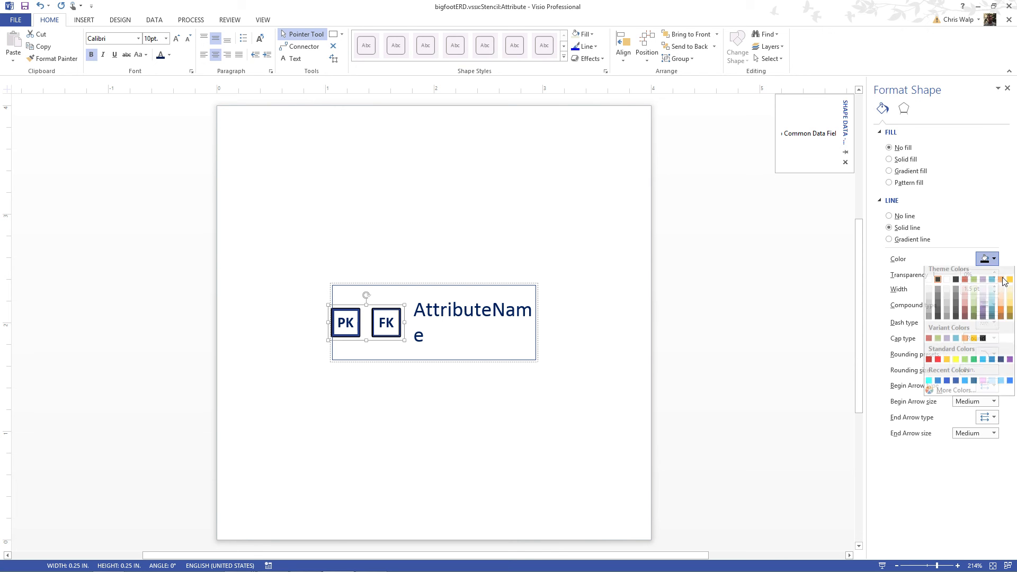
{"action": "left_click", "coordinate": [1003, 367]}
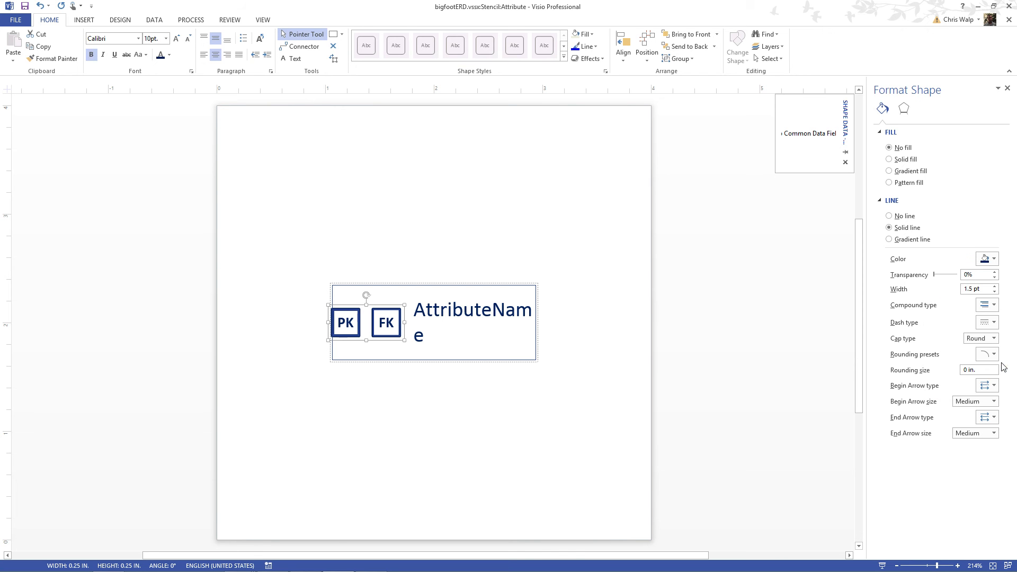
{"action": "left_click", "coordinate": [555, 216]}
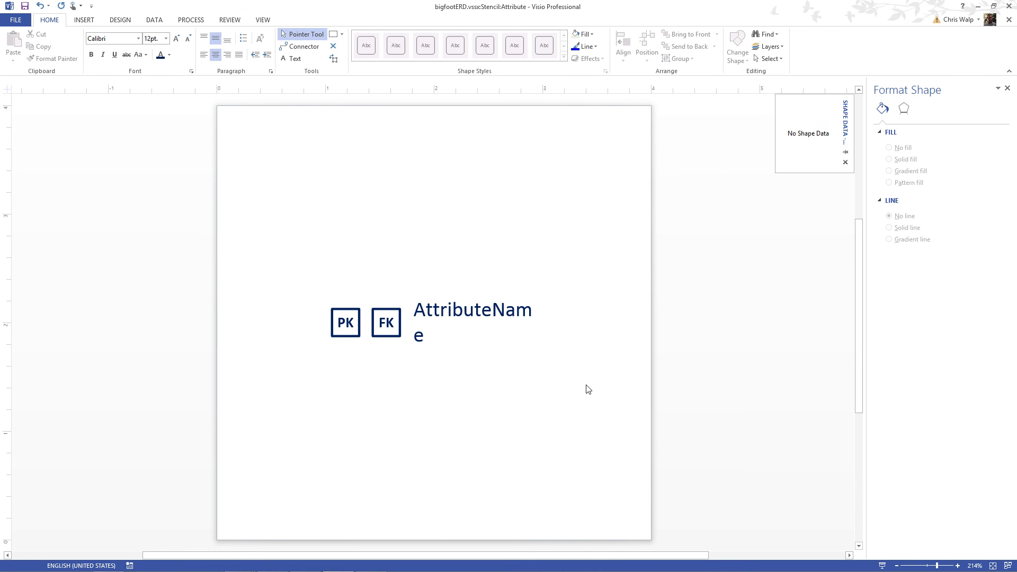
Step: Clear the primary key and foreign key settings of the attribute shape and update the Attribute master
{"action": "right_click", "coordinate": [445, 316]}
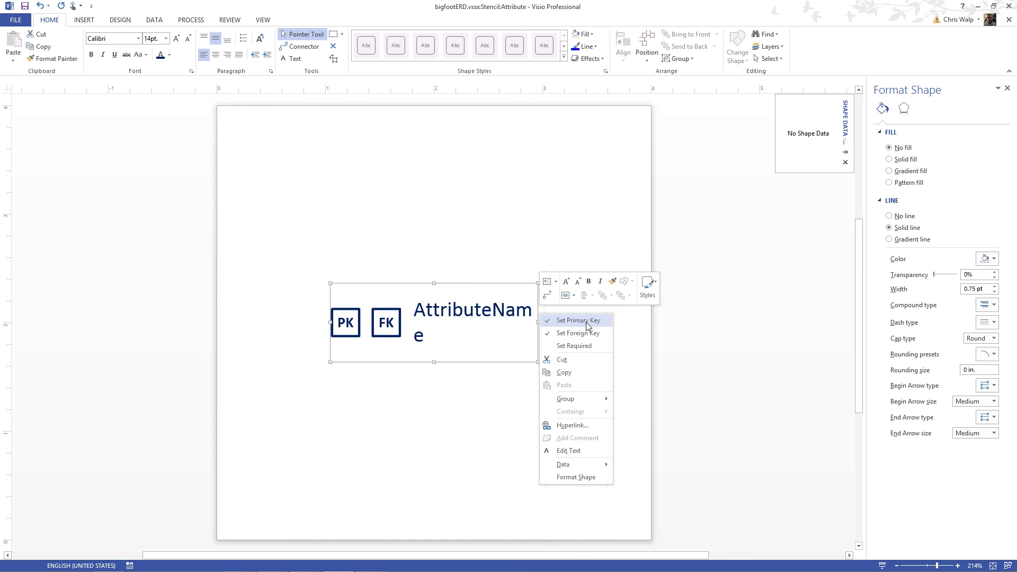
{"action": "left_click", "coordinate": [595, 321]}
{"action": "right_click", "coordinate": [479, 322]}
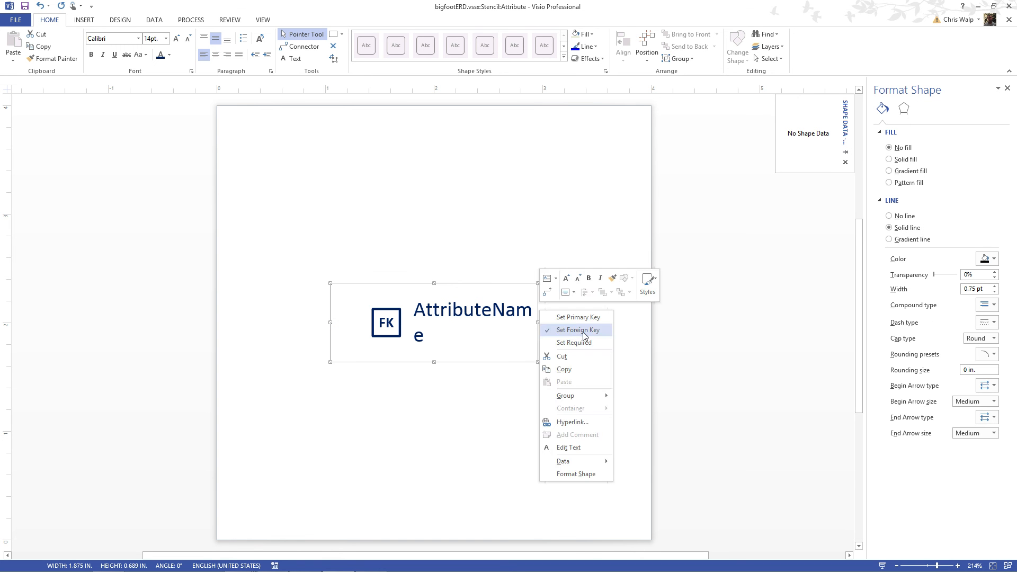
{"action": "left_click", "coordinate": [585, 334]}
{"action": "left_click", "coordinate": [503, 420]}
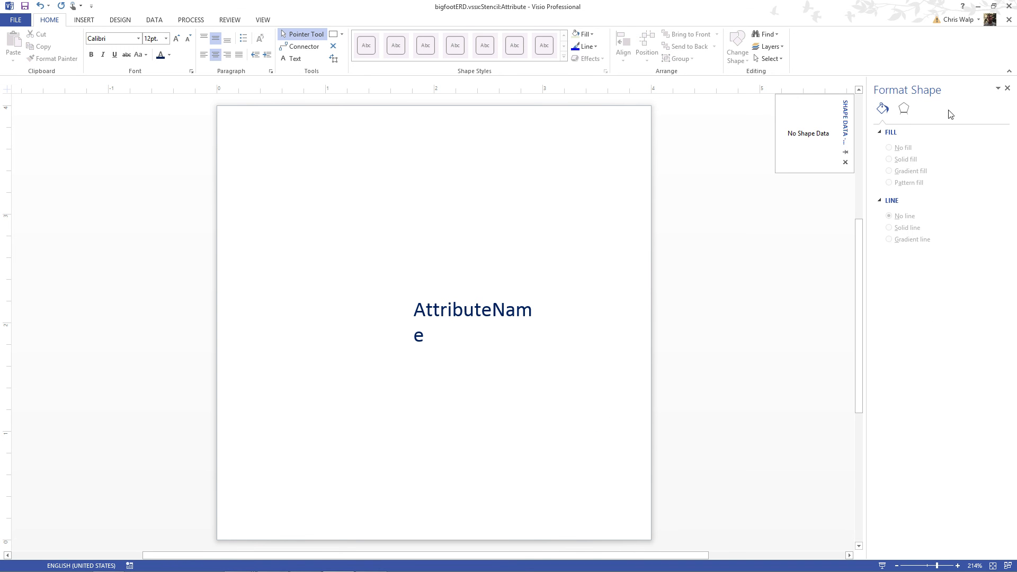
{"action": "left_click", "coordinate": [1010, 21]}
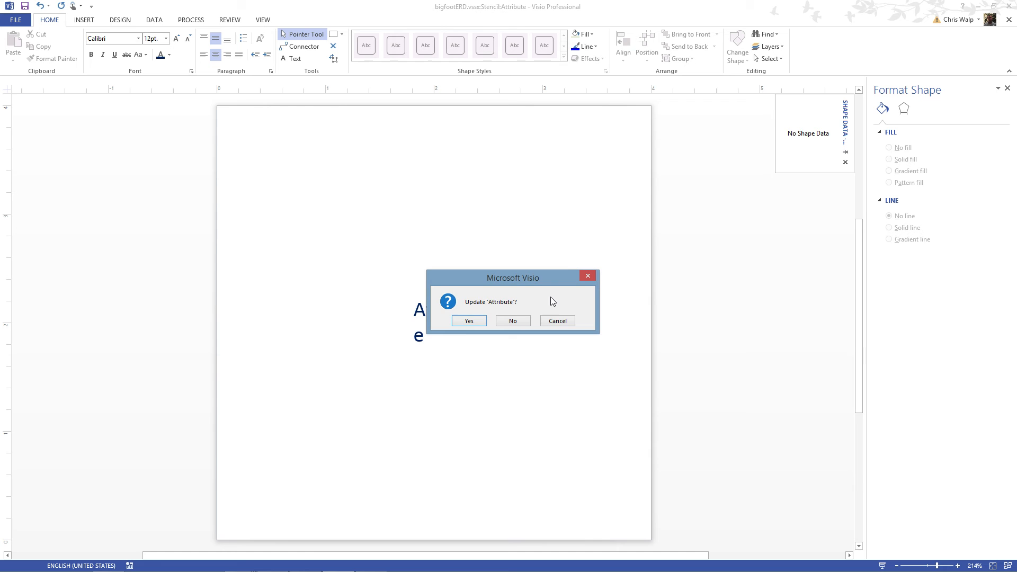
{"action": "left_click", "coordinate": [455, 323]}
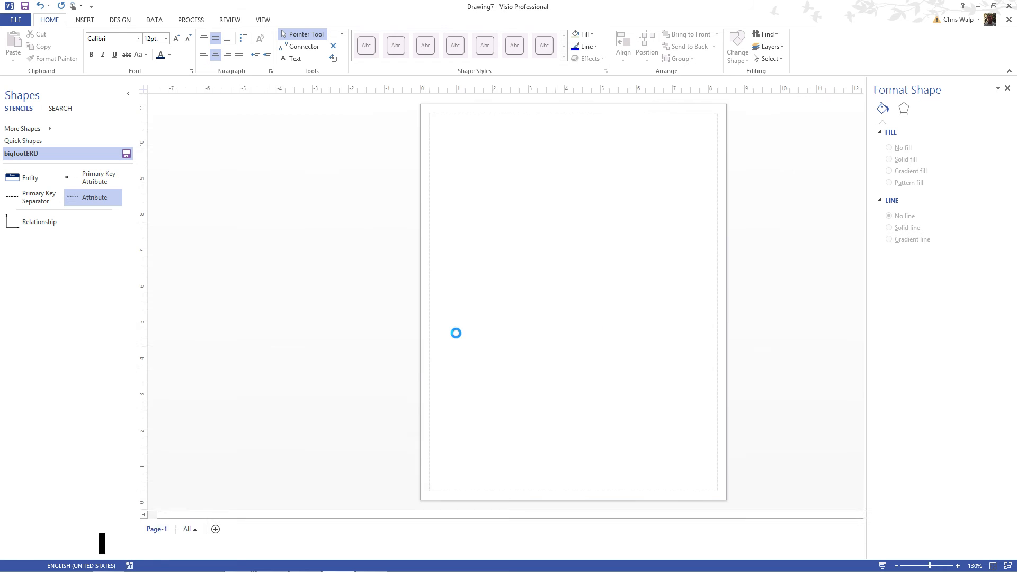
Step: Open the shape of the Primary Key Attribute master for editing and set it as a foreign key too
{"action": "left_click", "coordinate": [97, 180]}
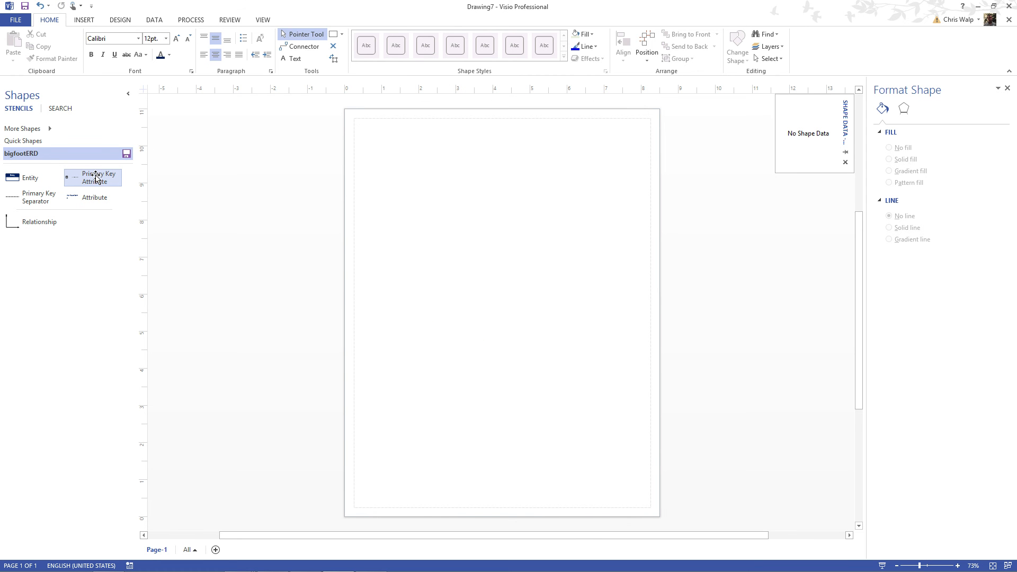
{"action": "right_click", "coordinate": [96, 179]}
{"action": "mouse_move", "coordinate": [130, 301]}
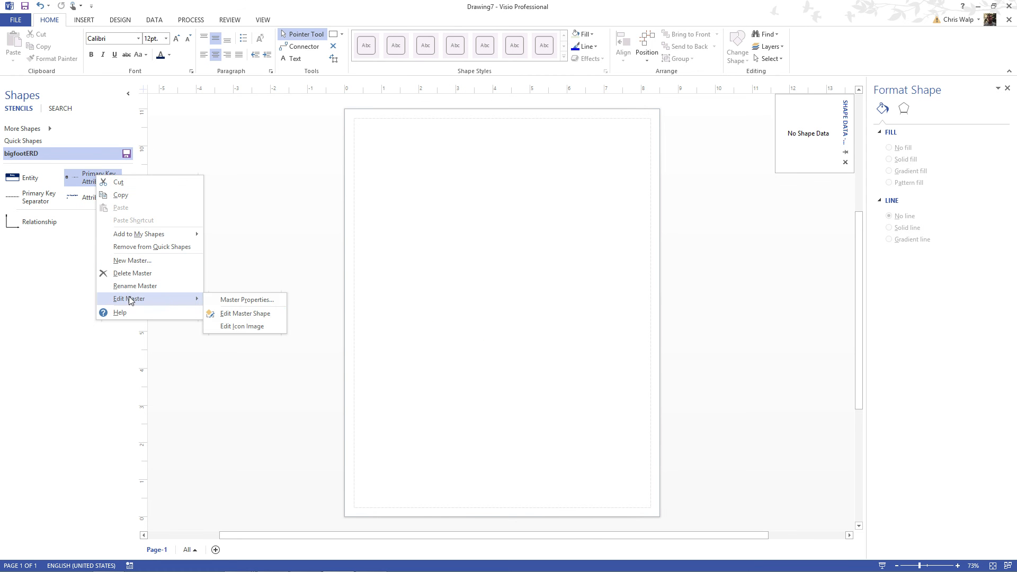
{"action": "left_click", "coordinate": [253, 315]}
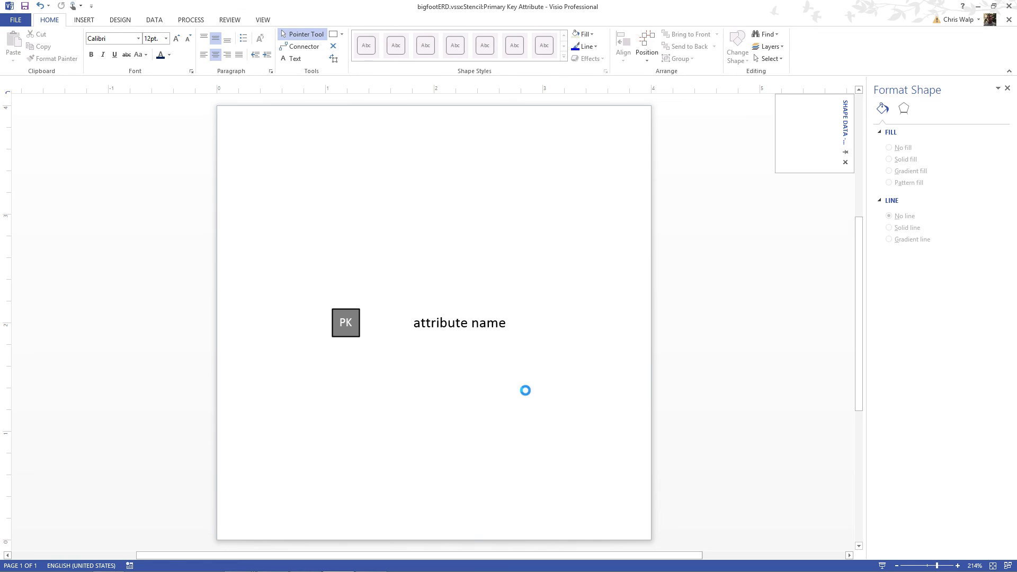
{"action": "left_click", "coordinate": [464, 316]}
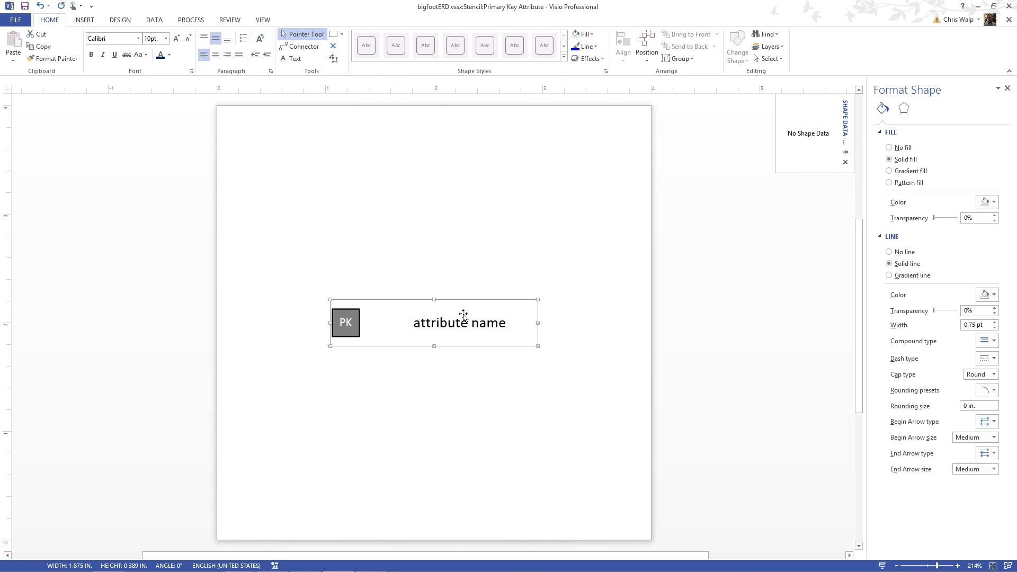
{"action": "right_click", "coordinate": [466, 317]}
{"action": "left_click", "coordinate": [577, 333]}
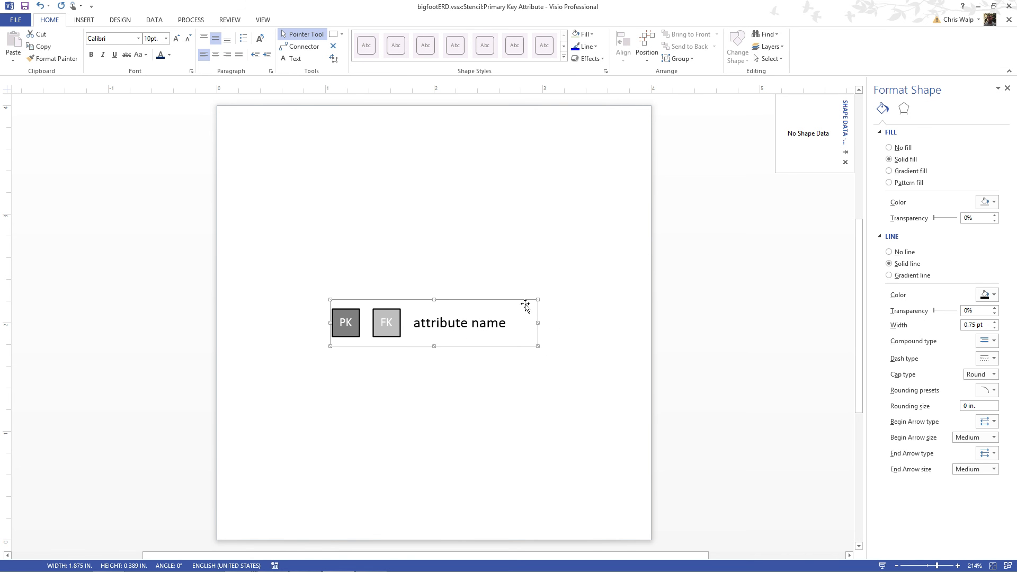
Step: Remove the fill from the primary key attribute shape and format its text at 14 pt in dark blue
{"action": "left_click", "coordinate": [889, 148]}
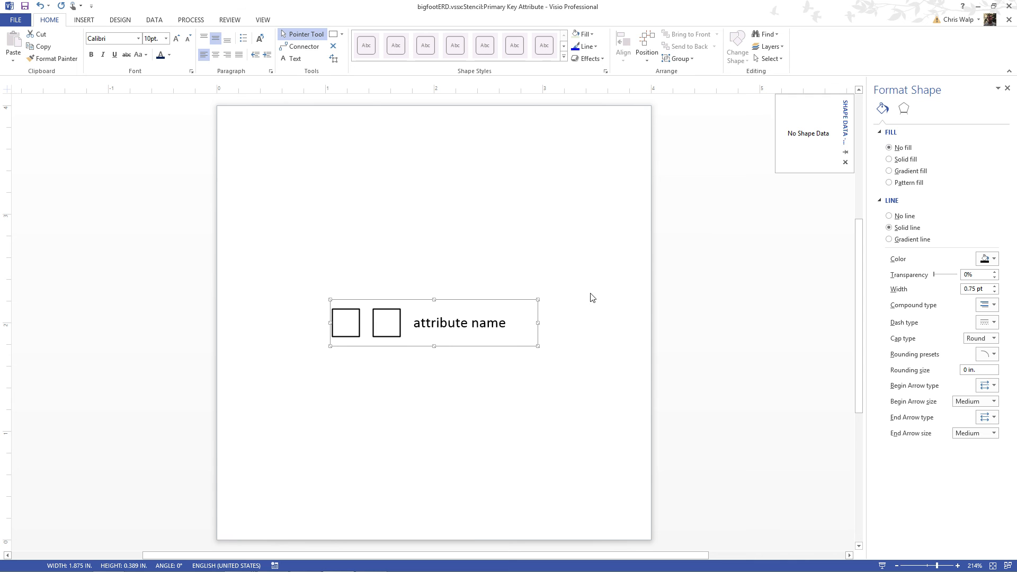
{"action": "left_click", "coordinate": [169, 55]}
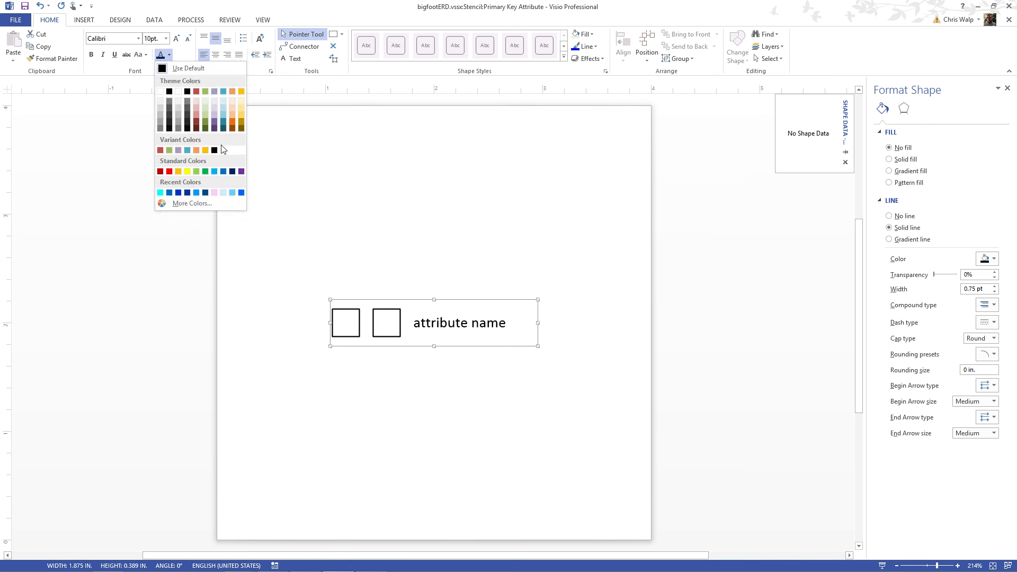
{"action": "left_click", "coordinate": [232, 171]}
{"action": "left_click", "coordinate": [175, 37]}
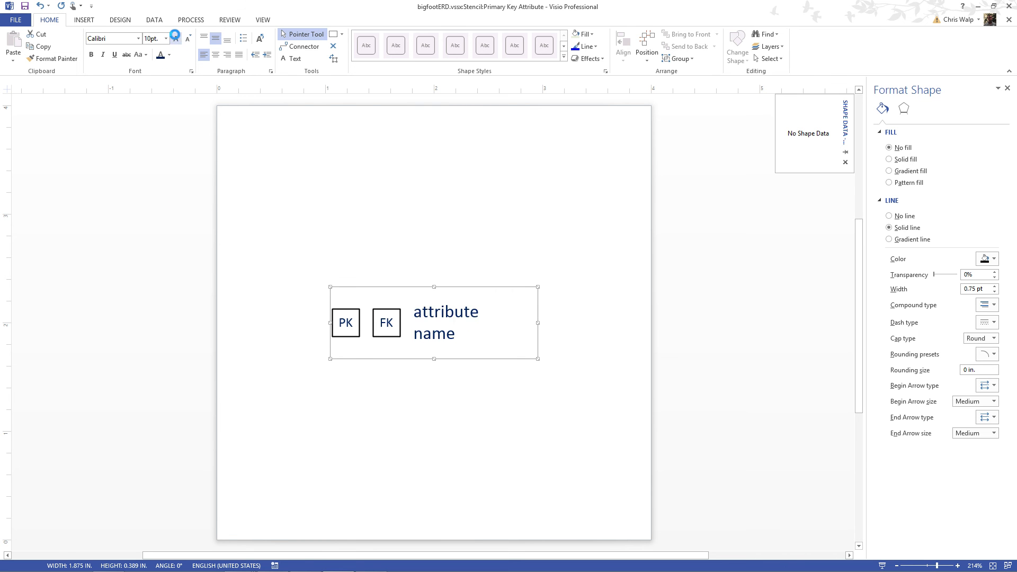
{"action": "left_click", "coordinate": [175, 37]}
{"action": "left_click", "coordinate": [175, 37]}
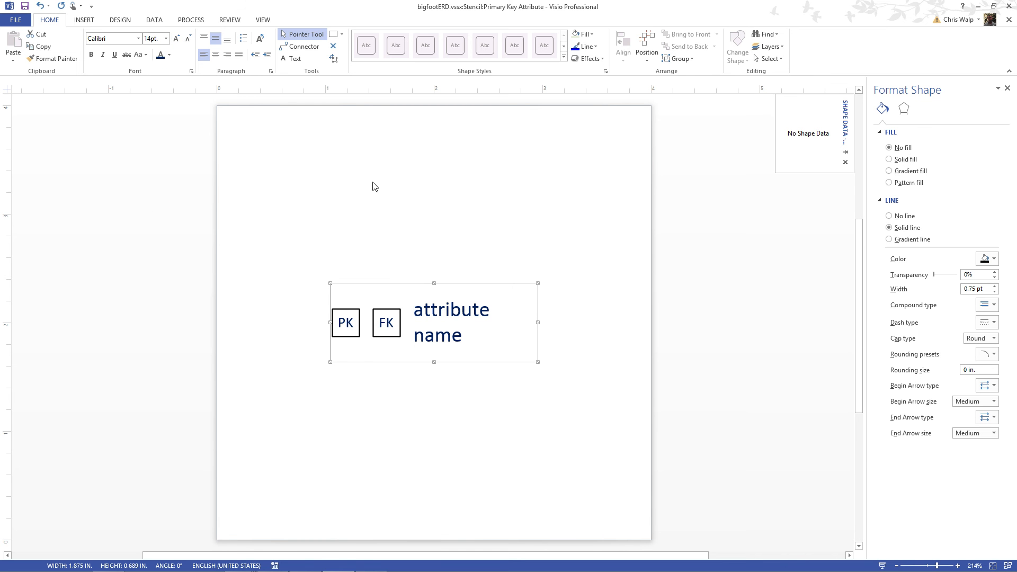
Step: Set the right text block margin of the primary key attribute shape to 0 pt
{"action": "left_click", "coordinate": [191, 71]}
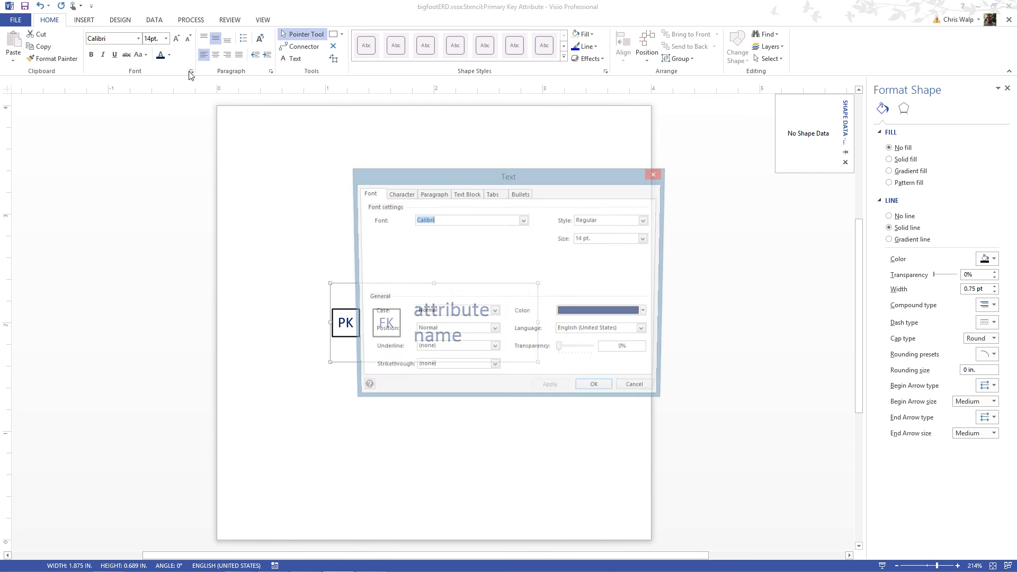
{"action": "left_click", "coordinate": [470, 194]}
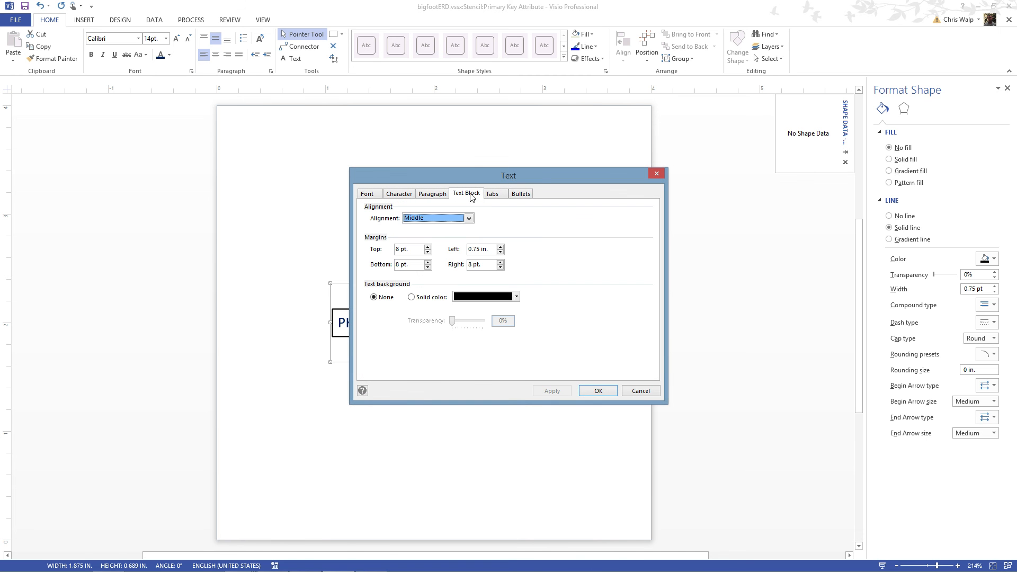
{"action": "left_click", "coordinate": [500, 267]}
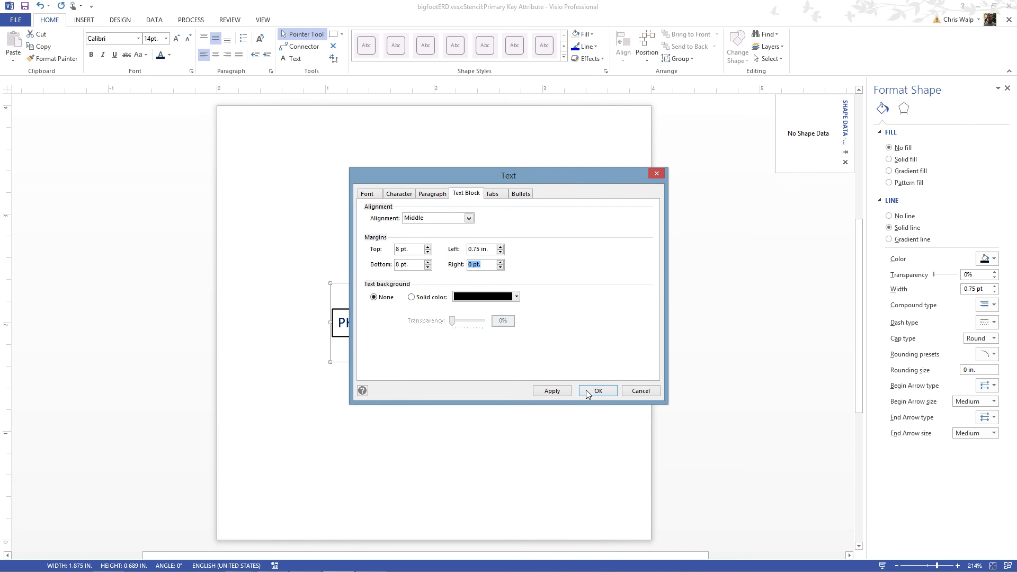
{"action": "left_click", "coordinate": [552, 391]}
{"action": "left_click", "coordinate": [609, 391]}
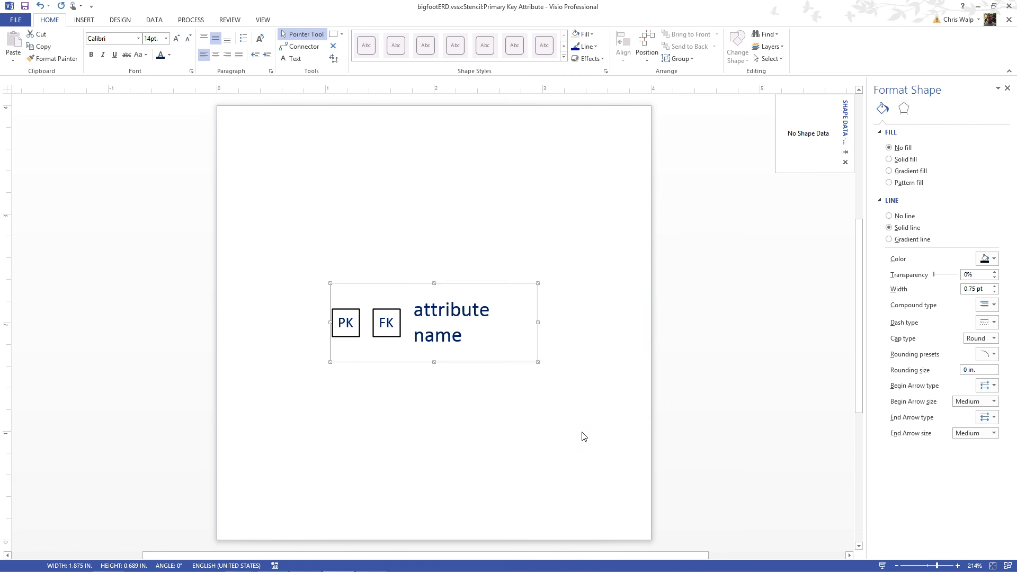
Step: Replace the primary key attribute shape's text with "PrimaryID"
{"action": "double_click", "coordinate": [466, 320]}
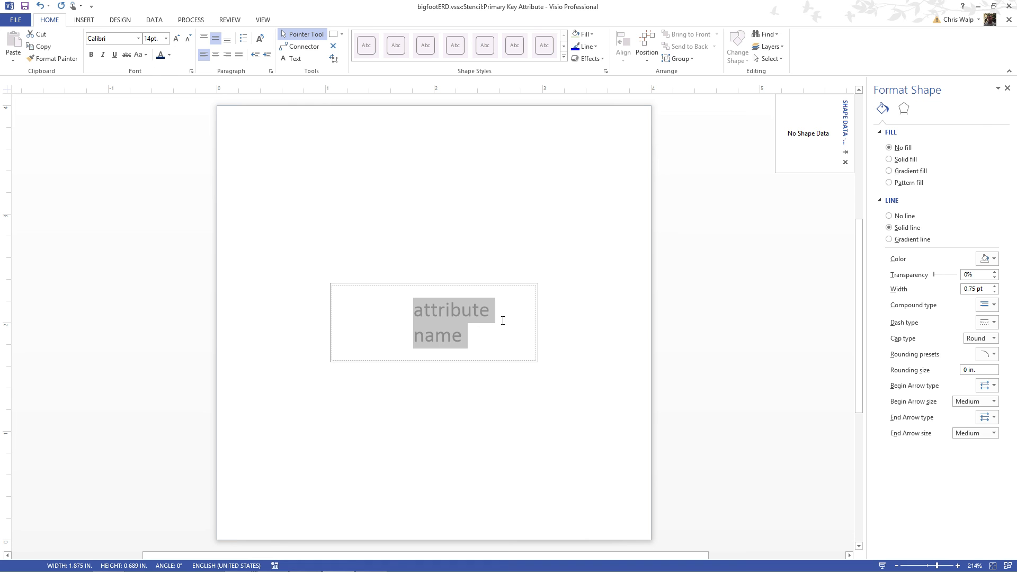
{"action": "type", "text": "Primary"}
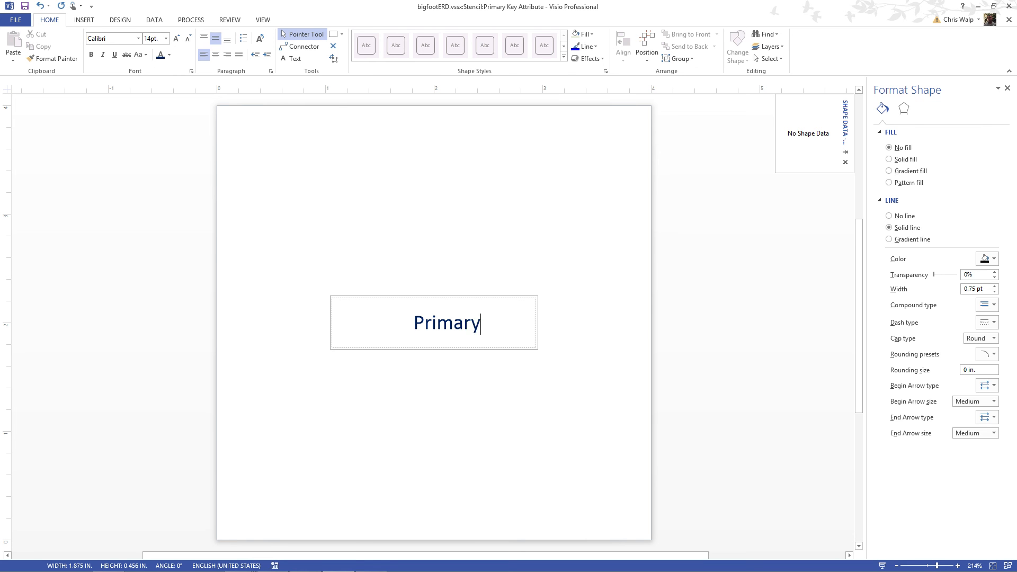
{"action": "type", "text": "Key"}
{"action": "key", "text": "BackSpace"}
{"action": "key", "text": "BackSpace"}
{"action": "key", "text": "BackSpace"}
{"action": "type", "text": "ID"}
{"action": "left_click", "coordinate": [579, 306]}
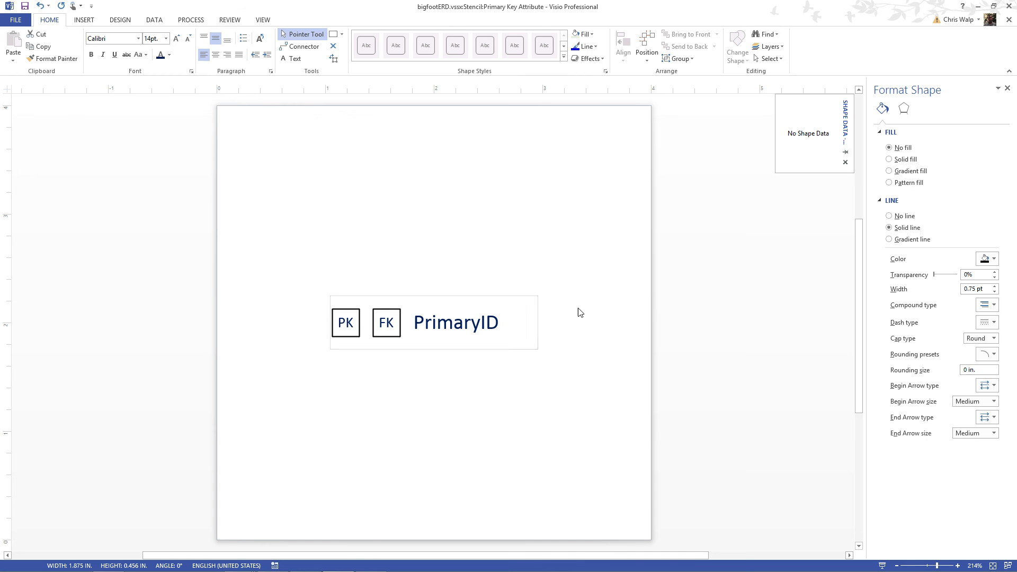
Step: Make the PK and FK boxes of the primary key attribute shape bold with a dark blue 1.5 pt outline
{"action": "left_click", "coordinate": [345, 321]}
{"action": "left_click", "coordinate": [345, 321]}
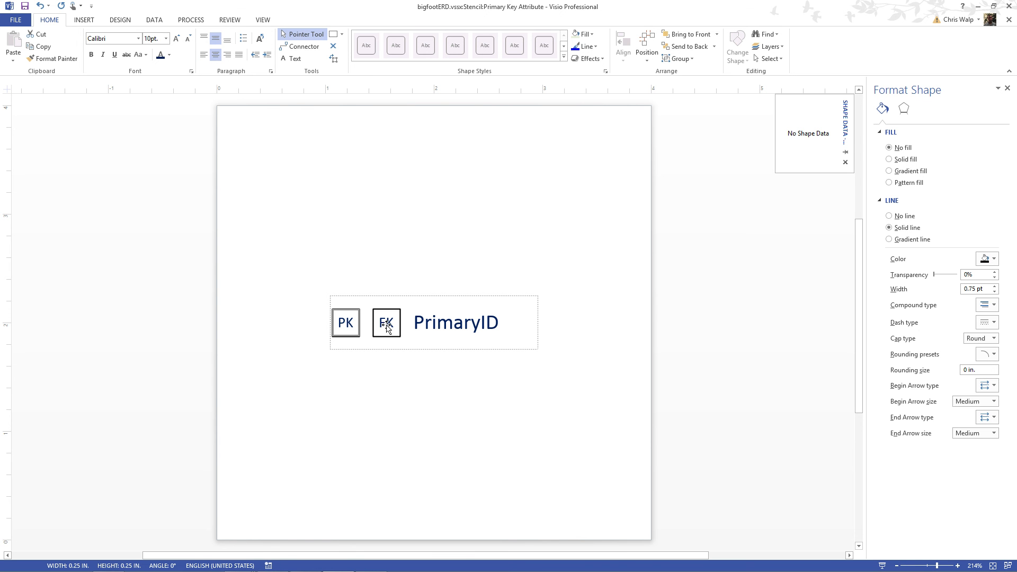
{"action": "left_click", "coordinate": [386, 327], "text": "shift"}
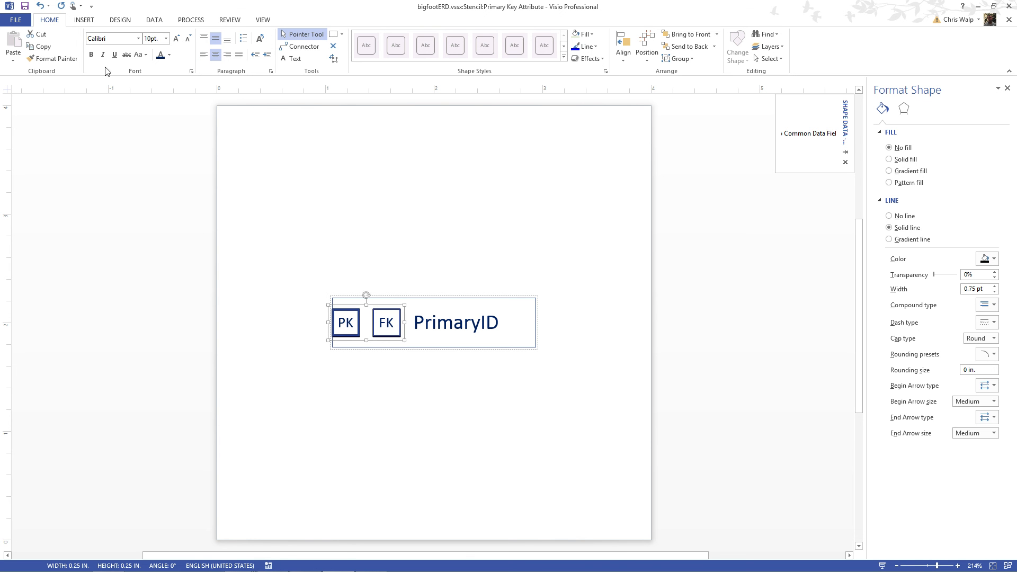
{"action": "left_click", "coordinate": [92, 55]}
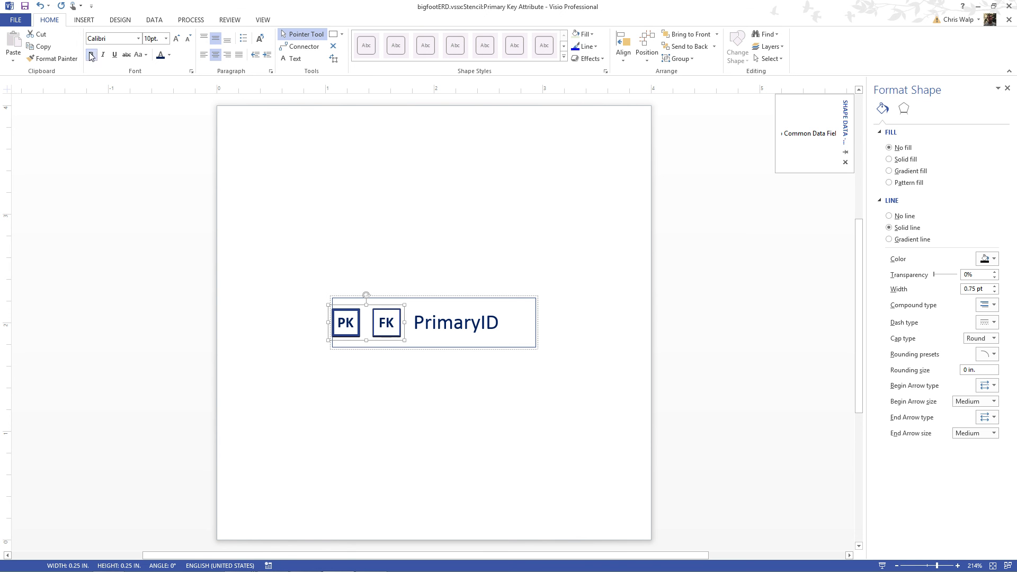
{"action": "left_click", "coordinate": [994, 260]}
{"action": "left_click", "coordinate": [1000, 362]}
{"action": "left_click", "coordinate": [995, 286]}
{"action": "left_click", "coordinate": [995, 286]}
{"action": "left_click", "coordinate": [994, 286]}
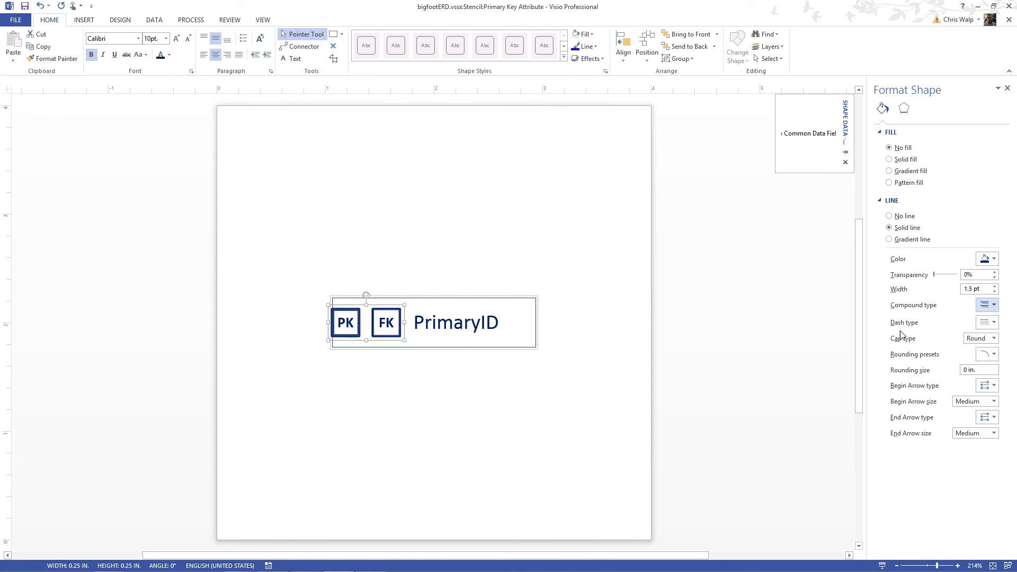
{"action": "left_click", "coordinate": [533, 396]}
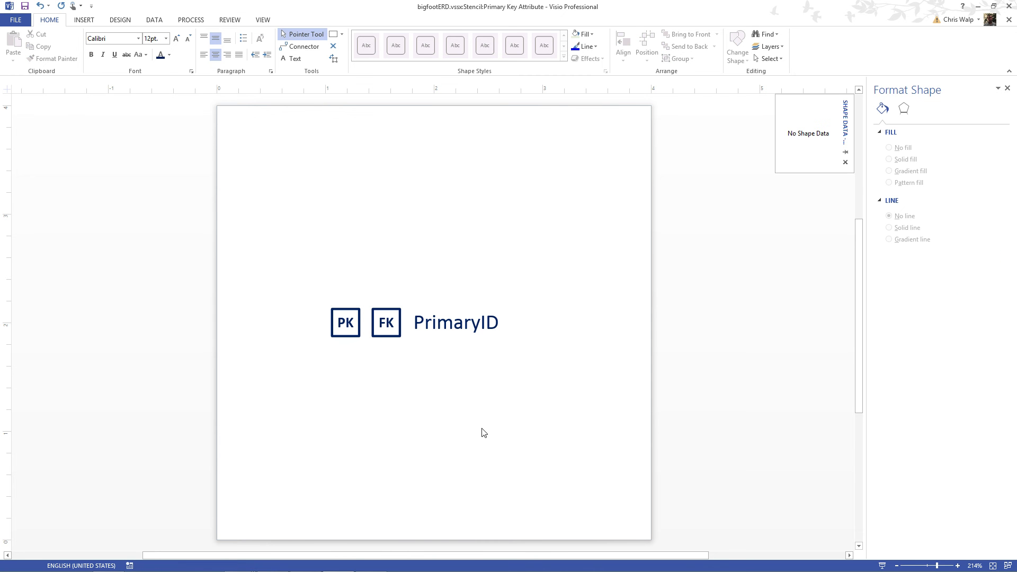
Step: Clear the foreign key setting of the primary key attribute shape
{"action": "left_click", "coordinate": [447, 325]}
{"action": "right_click", "coordinate": [454, 328]}
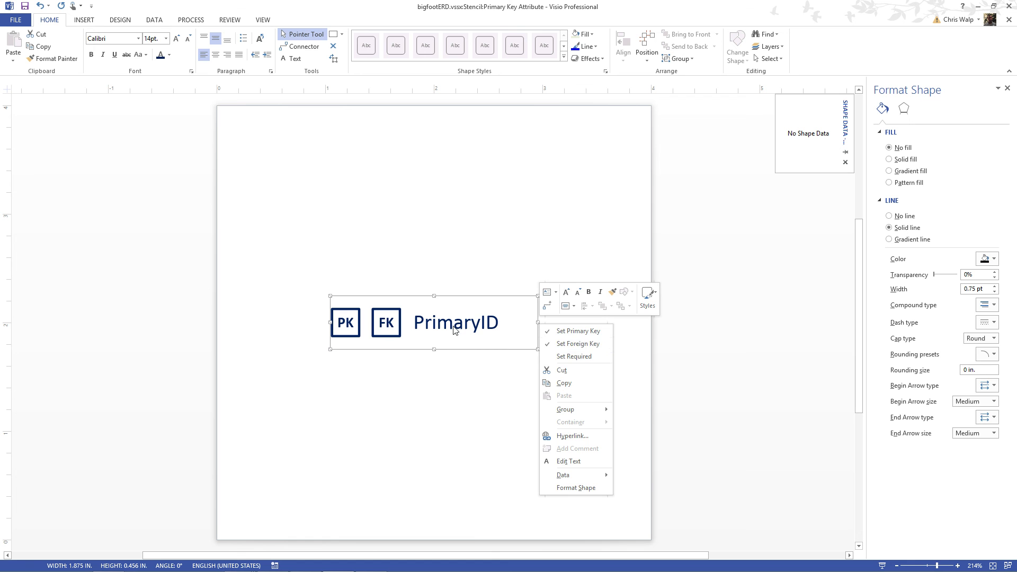
{"action": "left_click", "coordinate": [573, 345]}
{"action": "left_click", "coordinate": [466, 416]}
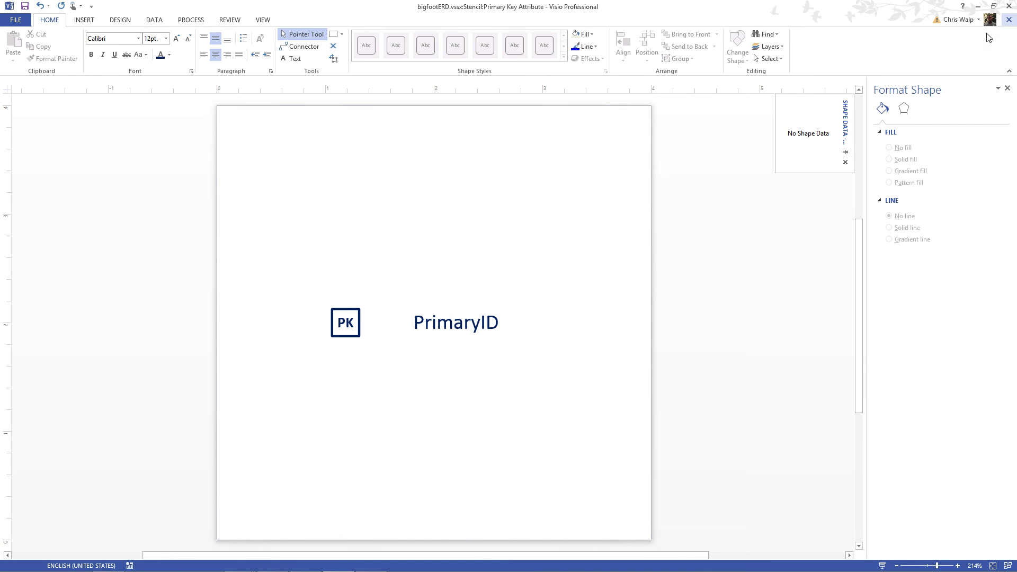
Step: Save the update to the Primary Key Attribute master and open the Primary Key Separator master's shape for editing
{"action": "left_click", "coordinate": [1008, 19]}
{"action": "left_click", "coordinate": [469, 321]}
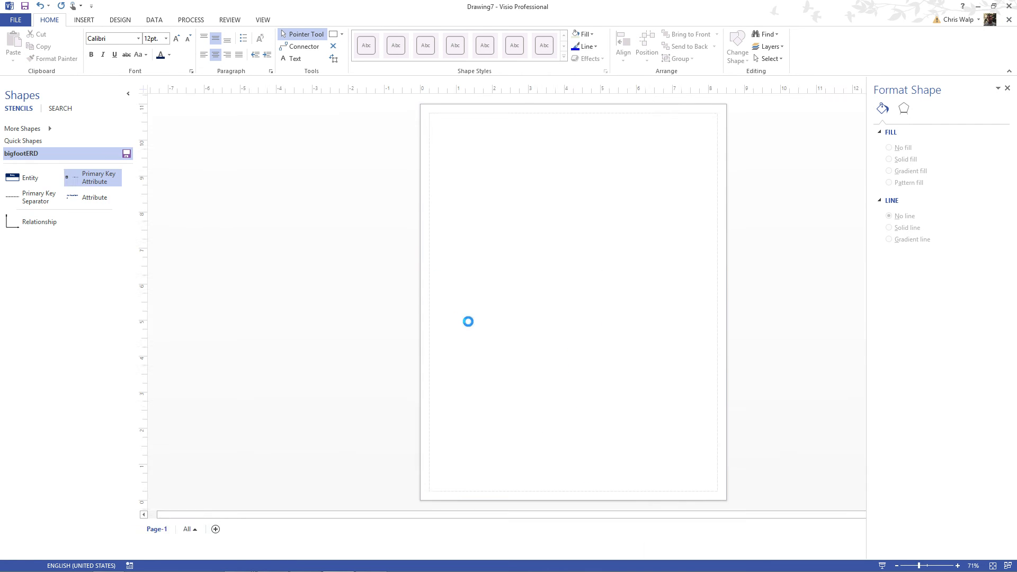
{"action": "left_click", "coordinate": [30, 199]}
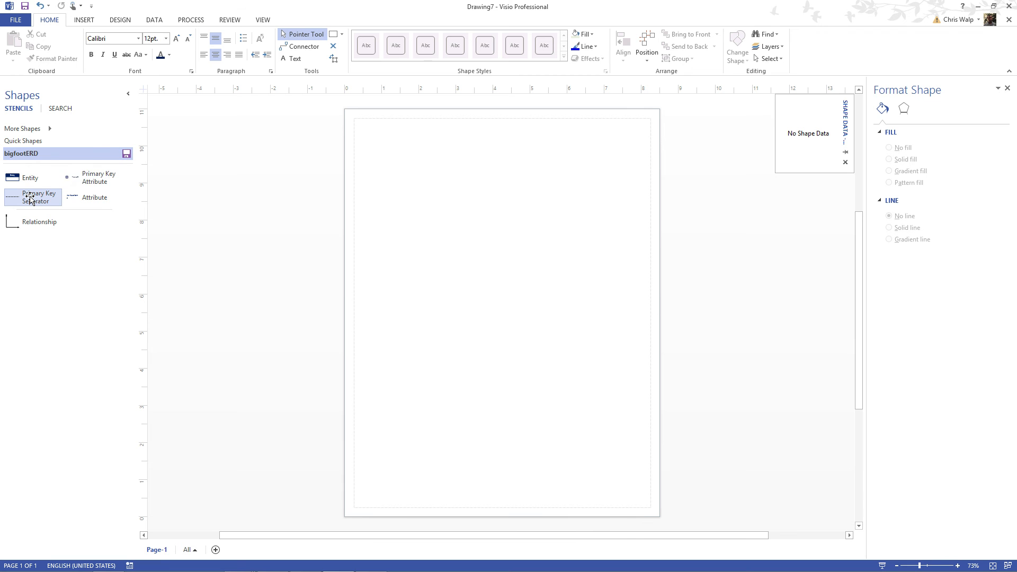
{"action": "right_click", "coordinate": [30, 199]}
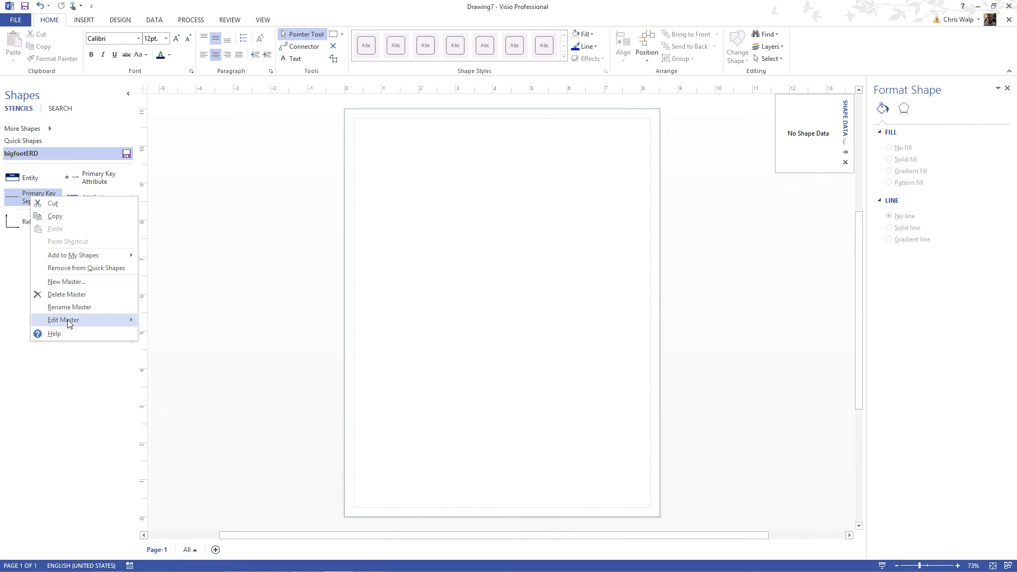
{"action": "mouse_move", "coordinate": [68, 324]}
{"action": "left_click", "coordinate": [179, 334]}
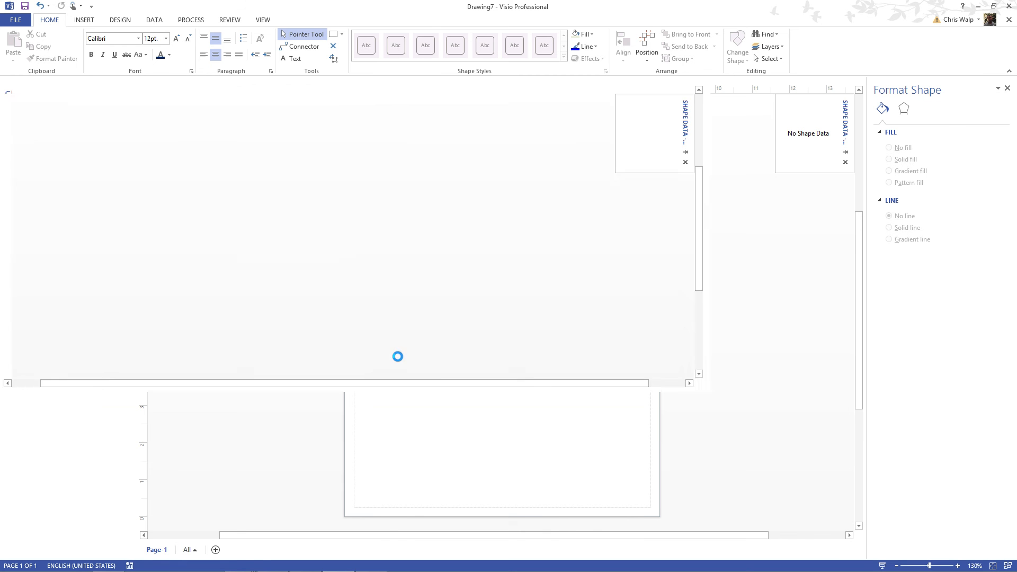
Step: Make the separator line dark blue and 1.25 pt wide, and save the update to the Primary Key Separator master
{"action": "left_click", "coordinate": [459, 323]}
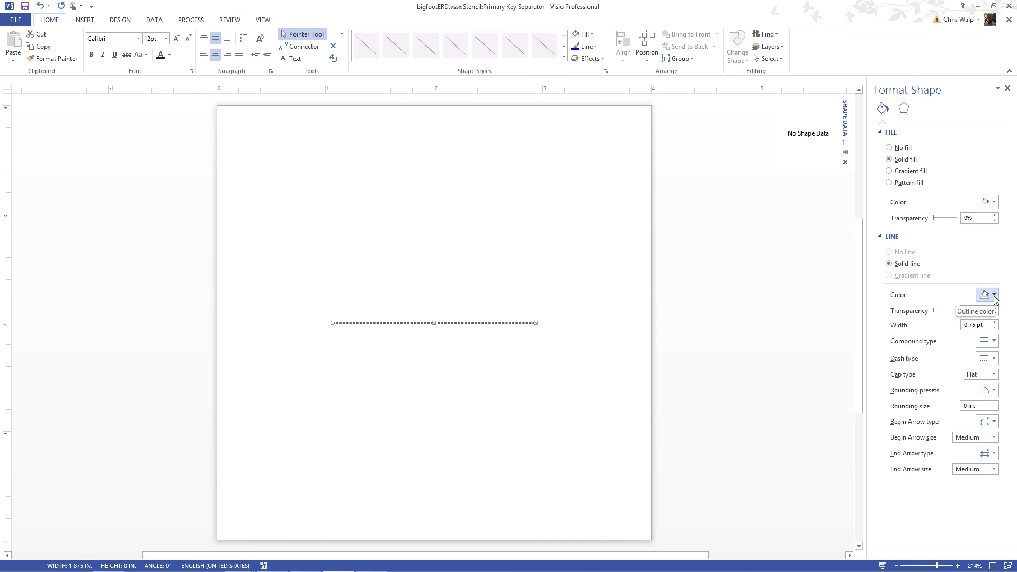
{"action": "left_click", "coordinate": [460, 337]}
{"action": "left_click", "coordinate": [464, 322]}
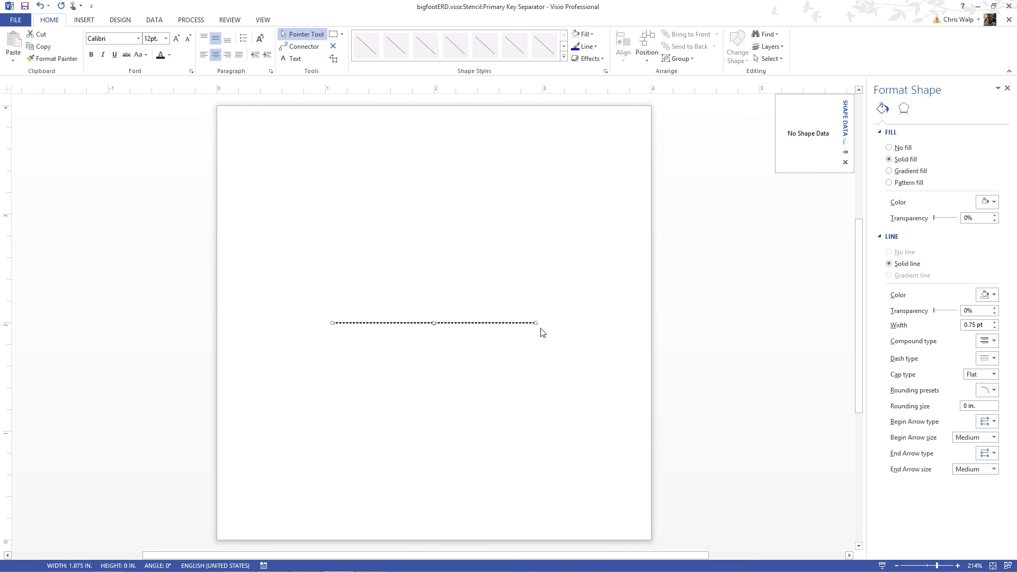
{"action": "left_click", "coordinate": [996, 295]}
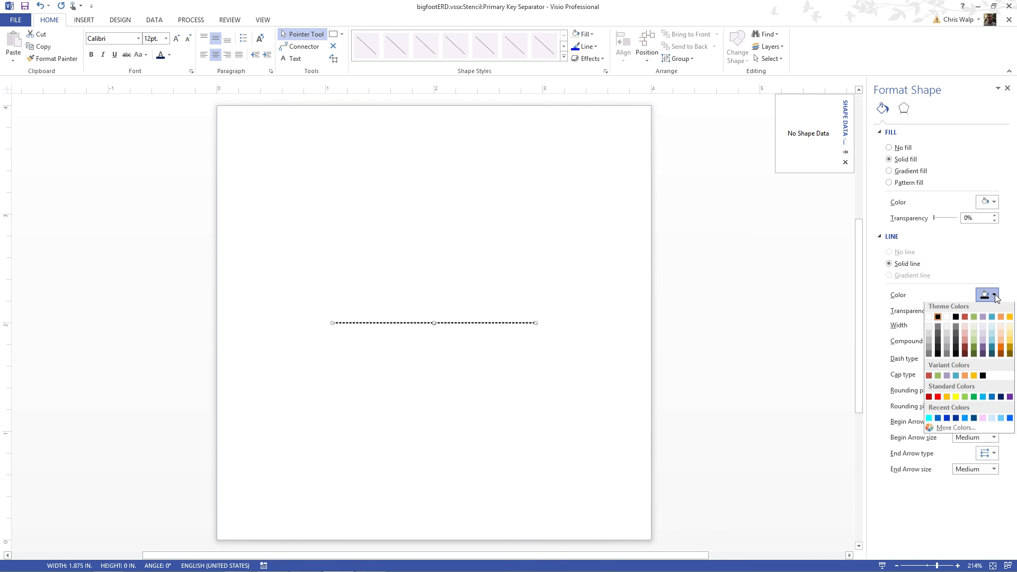
{"action": "left_click", "coordinate": [1000, 400]}
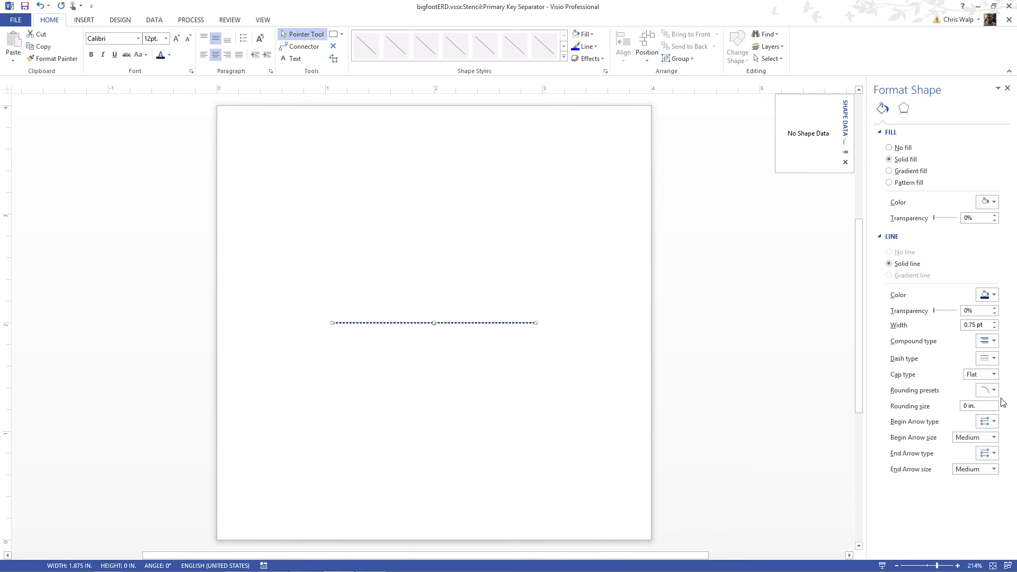
{"action": "left_click", "coordinate": [995, 322]}
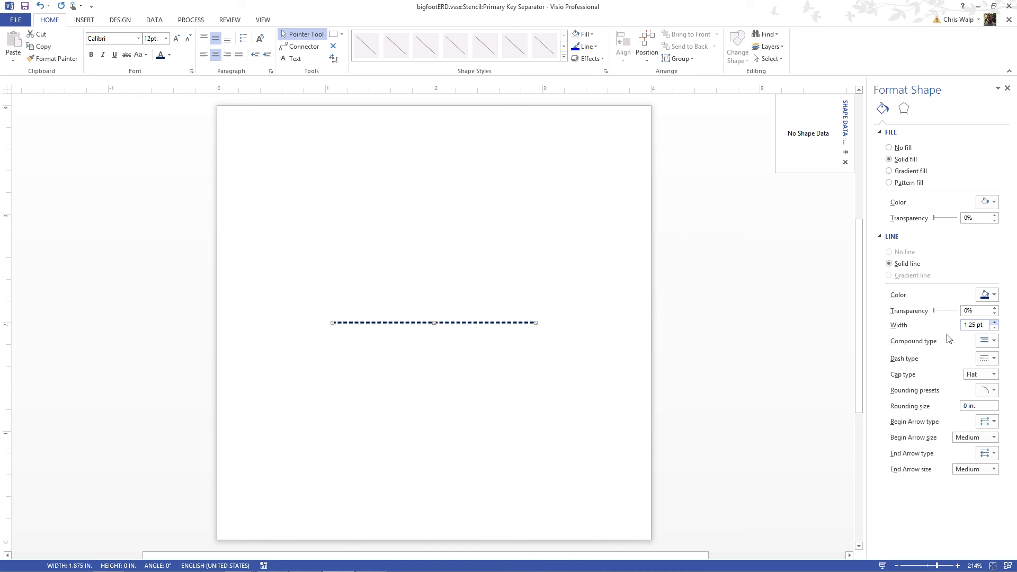
{"action": "left_click", "coordinate": [479, 377]}
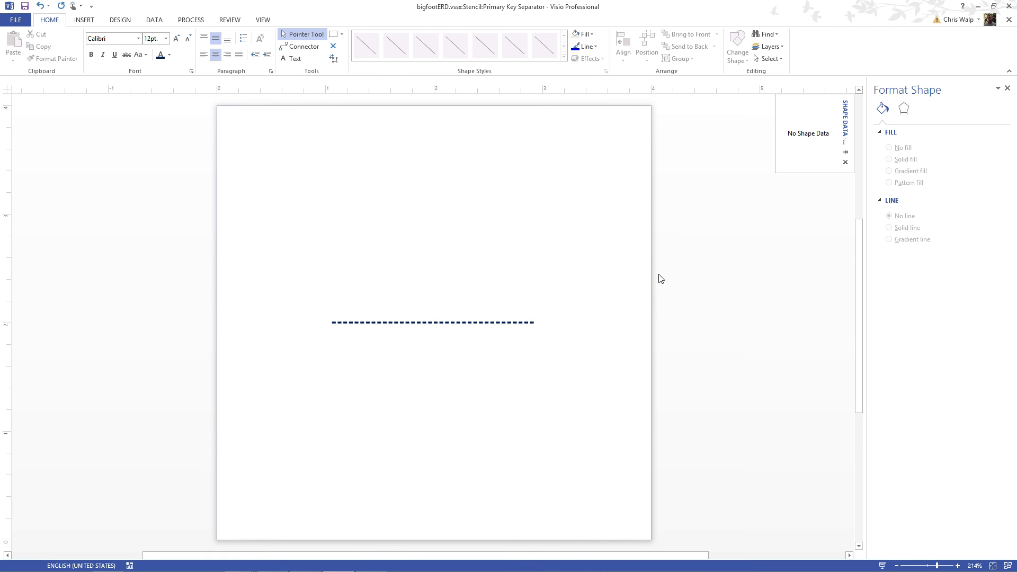
{"action": "left_click", "coordinate": [1008, 20]}
{"action": "left_click", "coordinate": [468, 321]}
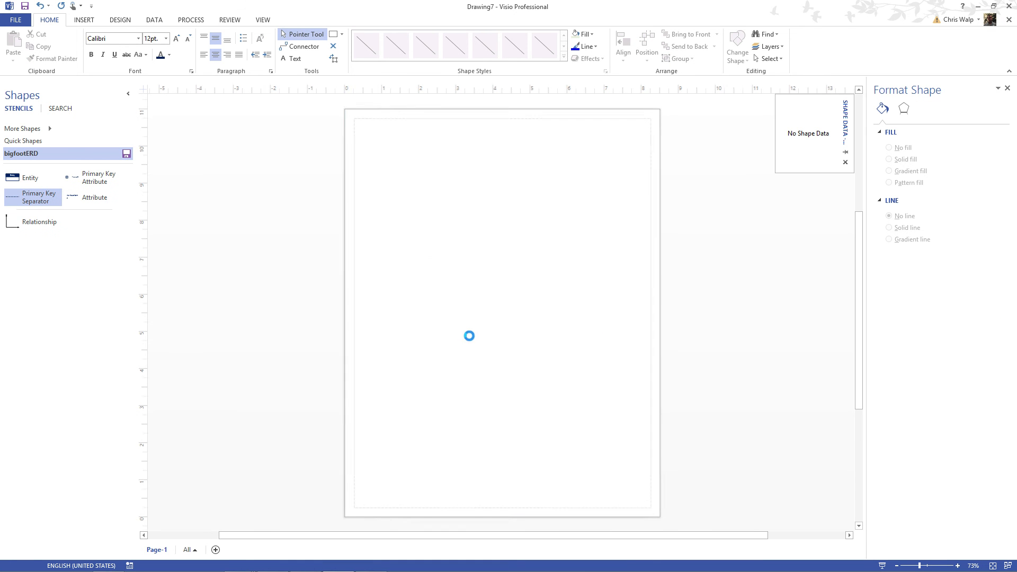
Step: Place a Relationship connector on the upper part of the page and open the Relationship master's shape for editing
{"action": "left_click", "coordinate": [38, 220]}
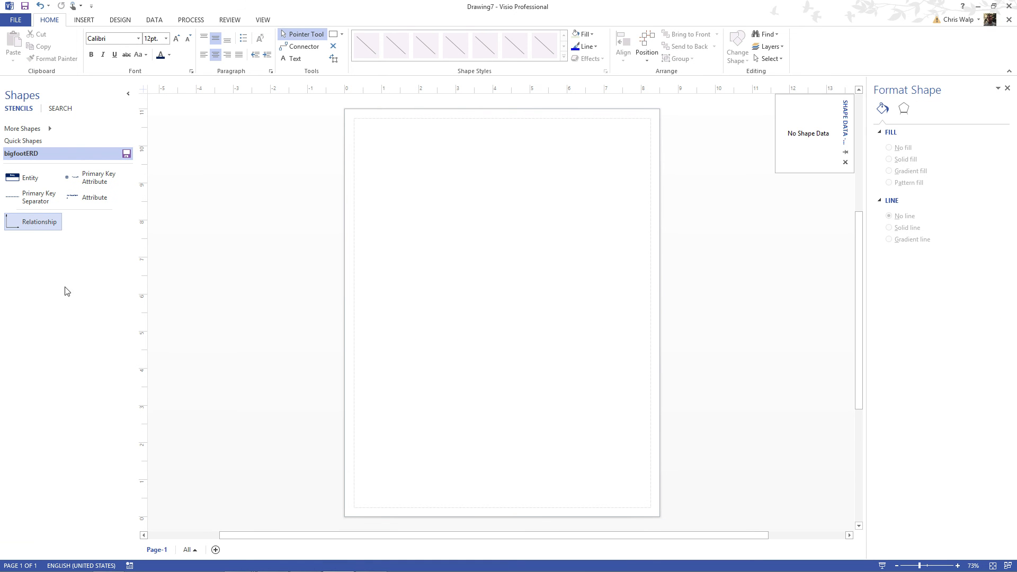
{"action": "left_click_drag", "start_coordinate": [27, 222], "coordinate": [470, 256]}
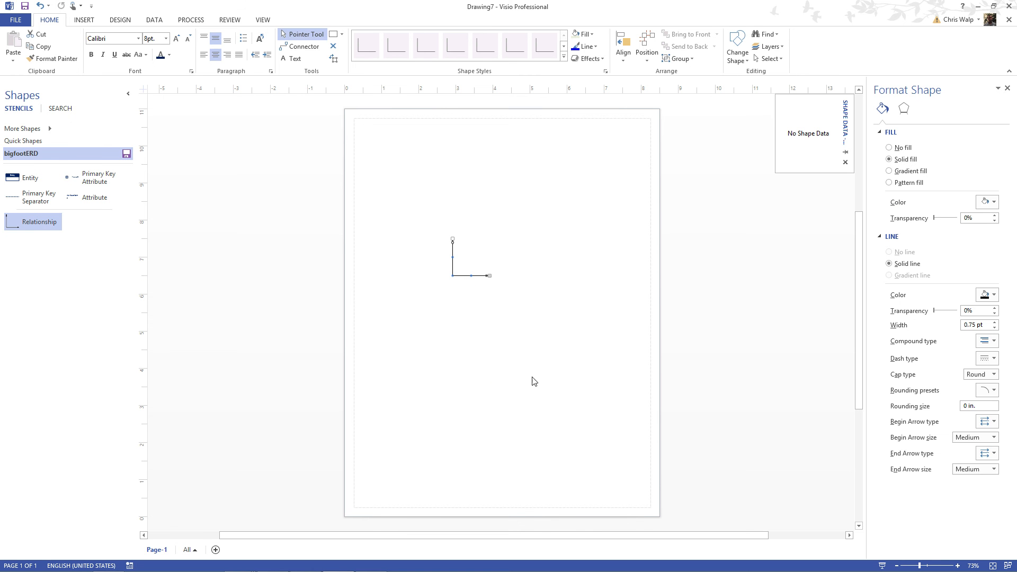
{"action": "right_click", "coordinate": [47, 220]}
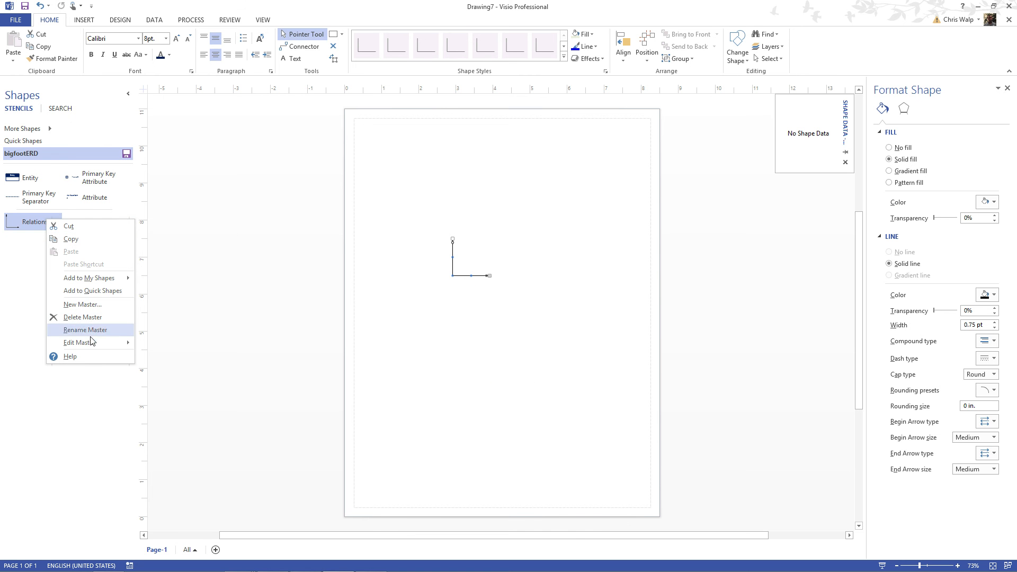
{"action": "mouse_move", "coordinate": [93, 345]}
{"action": "left_click", "coordinate": [190, 357]}
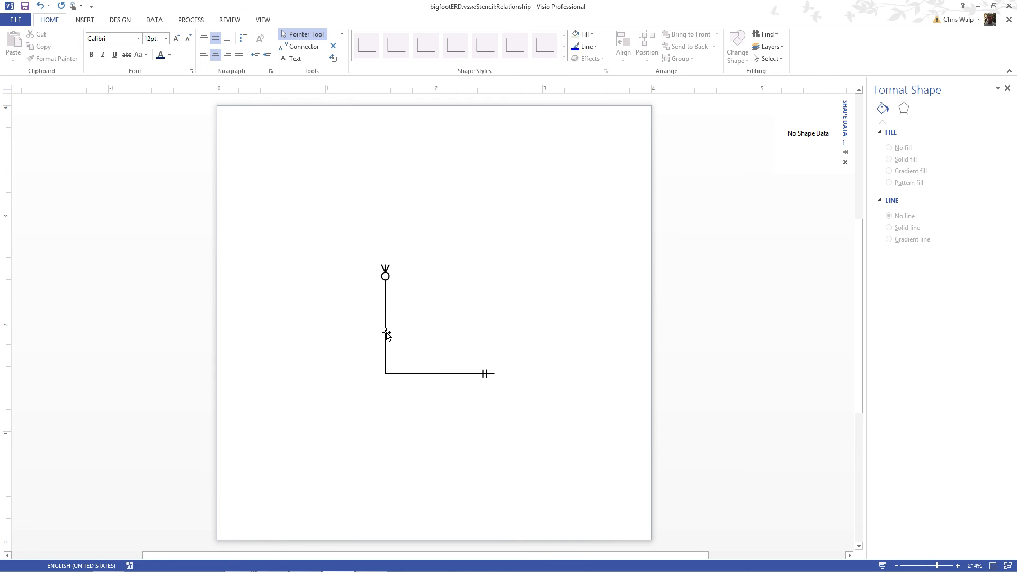
Step: Make the relationship connector's line dark blue and 1.25 pt wide
{"action": "left_click", "coordinate": [386, 333]}
{"action": "left_click", "coordinate": [640, 334]}
{"action": "left_click", "coordinate": [444, 374]}
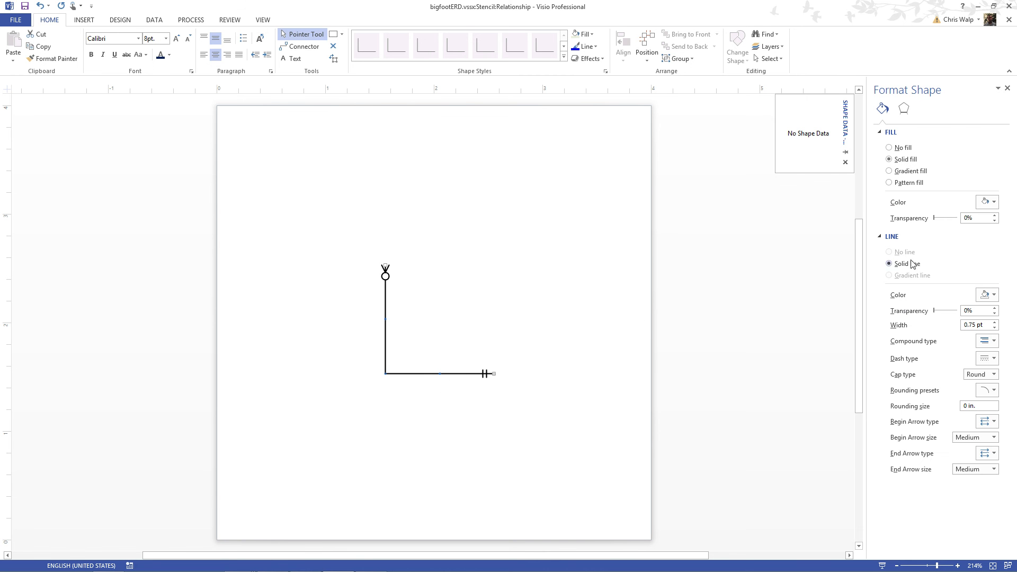
{"action": "left_click", "coordinate": [987, 295]}
{"action": "left_click", "coordinate": [1001, 399]}
{"action": "left_click", "coordinate": [996, 322]}
{"action": "left_click", "coordinate": [995, 323]}
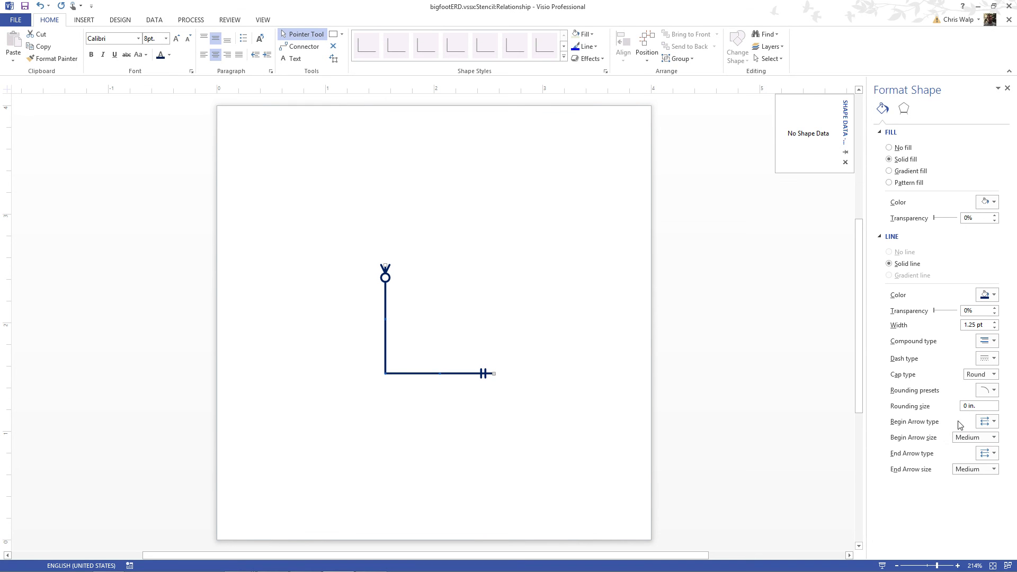
Step: Set the connector's begin arrow to the double-bar type 25 and its end arrow to the circle with crow's foot, type 29
{"action": "left_click", "coordinate": [986, 422]}
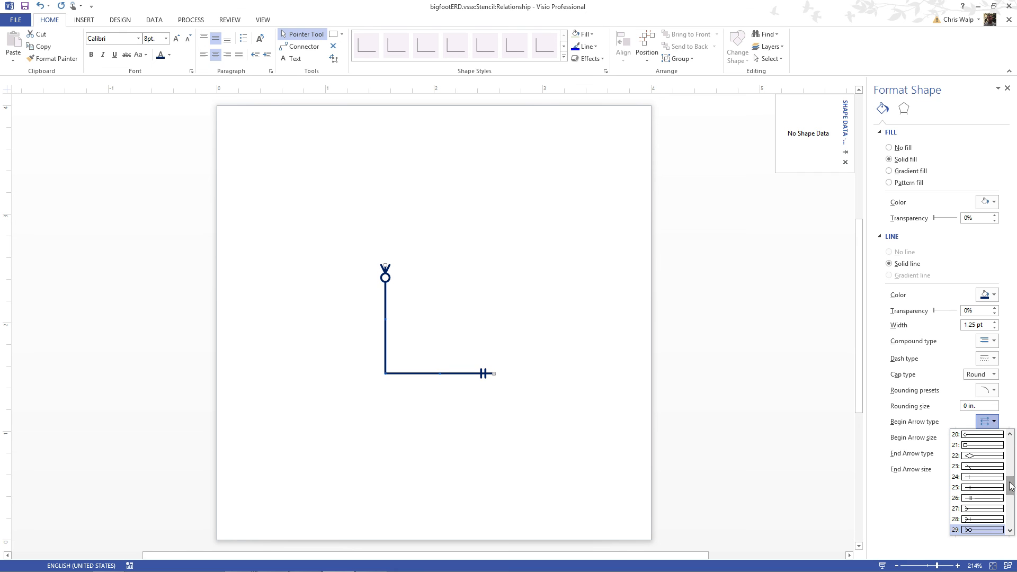
{"action": "scroll", "coordinate": [1010, 492], "scroll_direction": "down", "scroll_amount": 1}
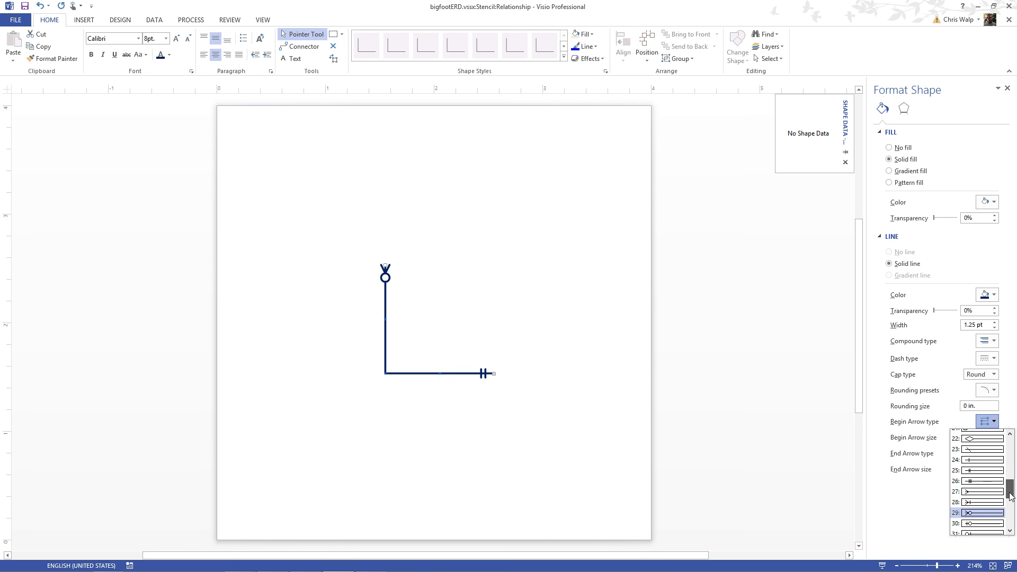
{"action": "left_click", "coordinate": [978, 474]}
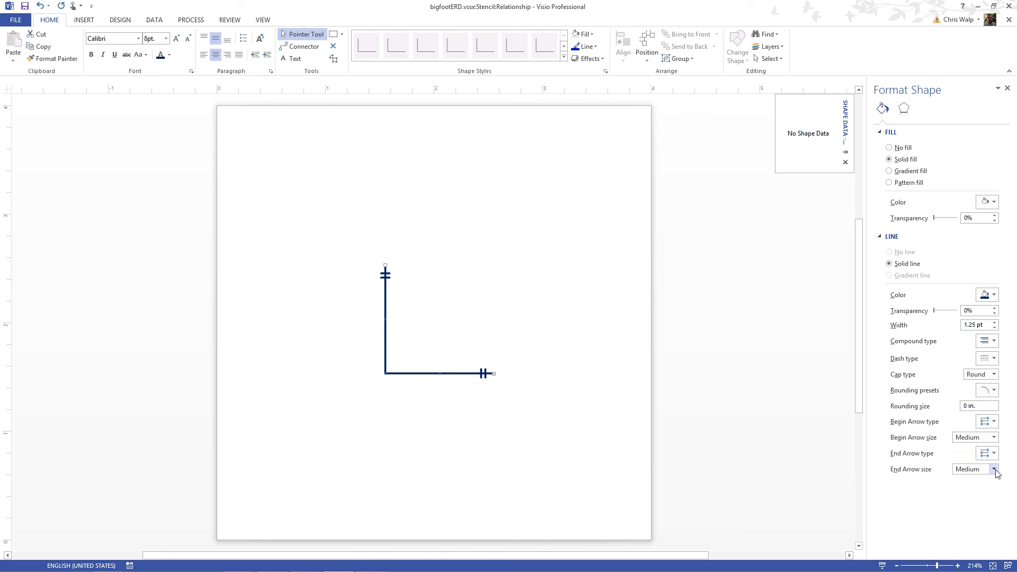
{"action": "left_click", "coordinate": [988, 453]}
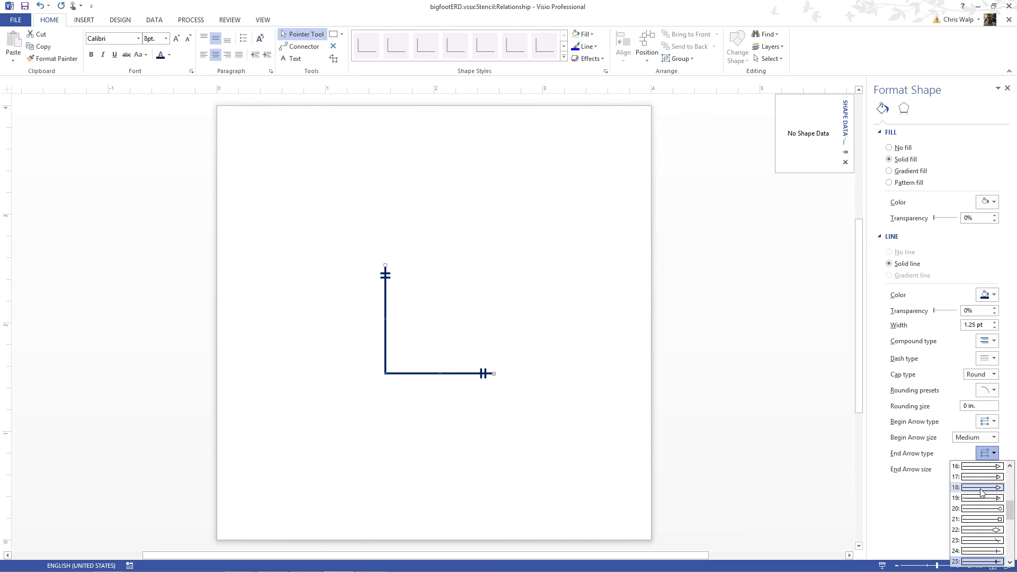
{"action": "left_click", "coordinate": [980, 540]}
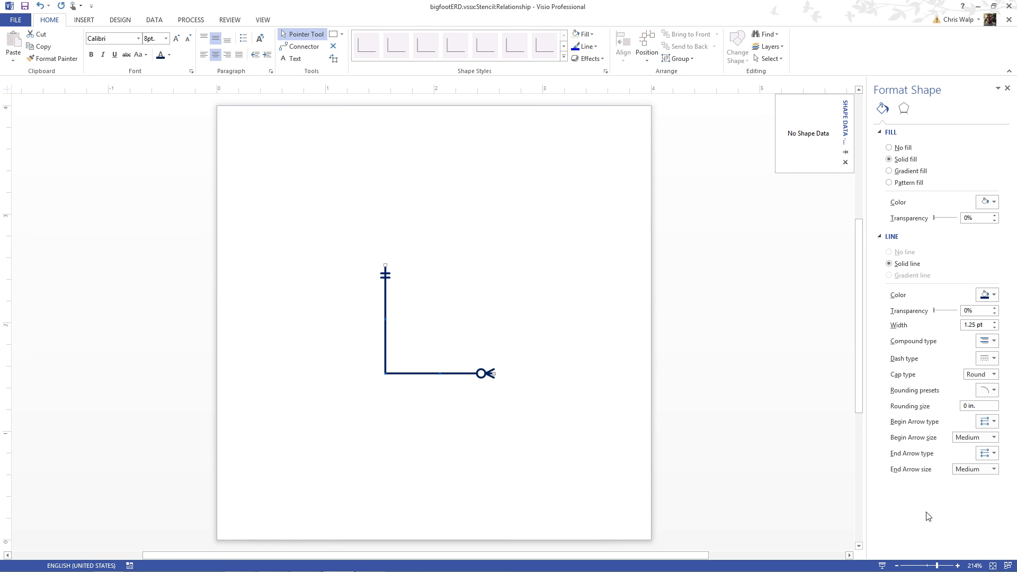
Step: Set both the begin and end arrow sizes of the relationship connector to Jumbo
{"action": "left_click", "coordinate": [994, 422]}
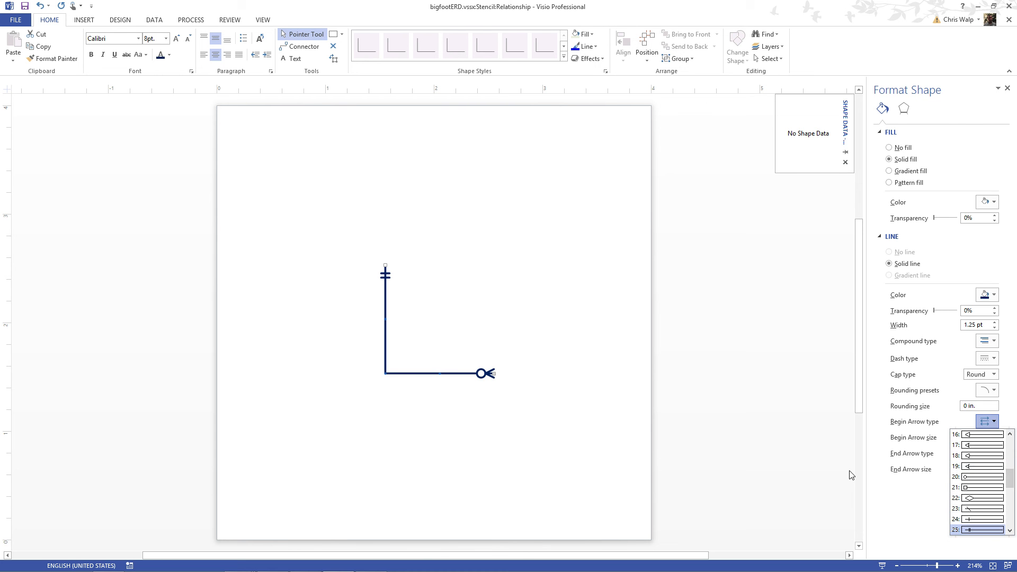
{"action": "left_click", "coordinate": [828, 461]}
{"action": "left_click", "coordinate": [994, 439]}
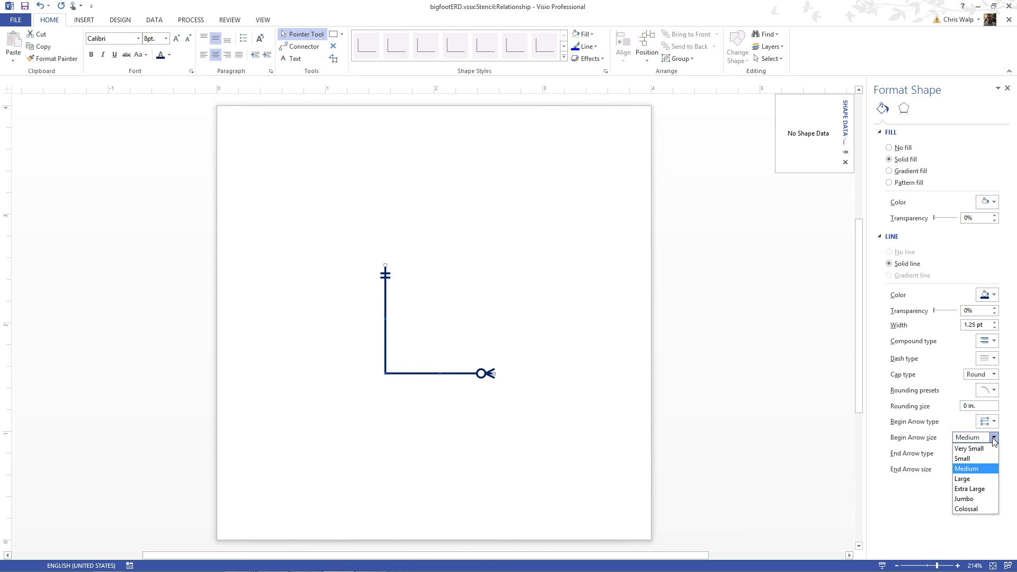
{"action": "left_click", "coordinate": [976, 502]}
{"action": "left_click", "coordinate": [995, 472]}
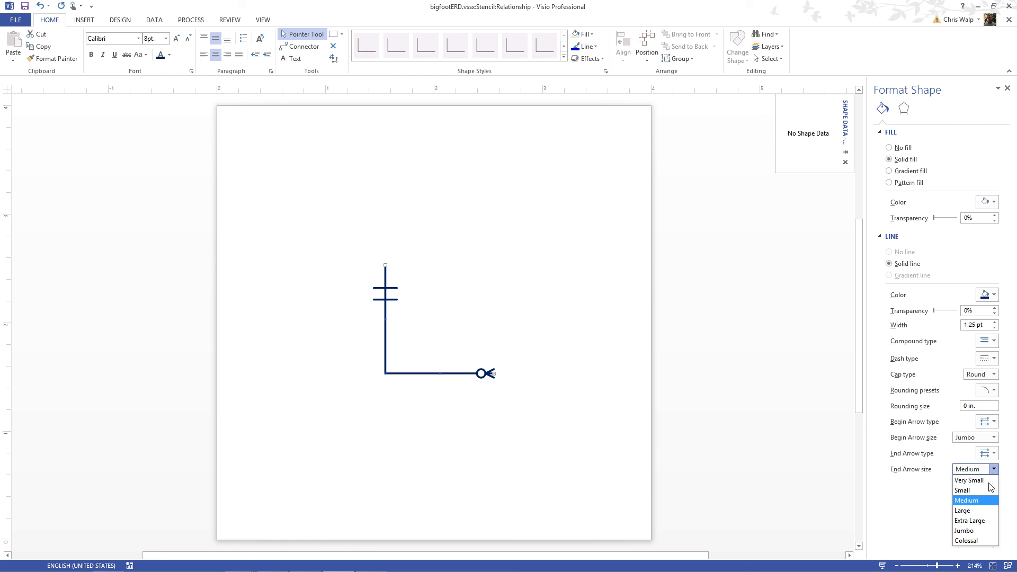
{"action": "left_click", "coordinate": [977, 529]}
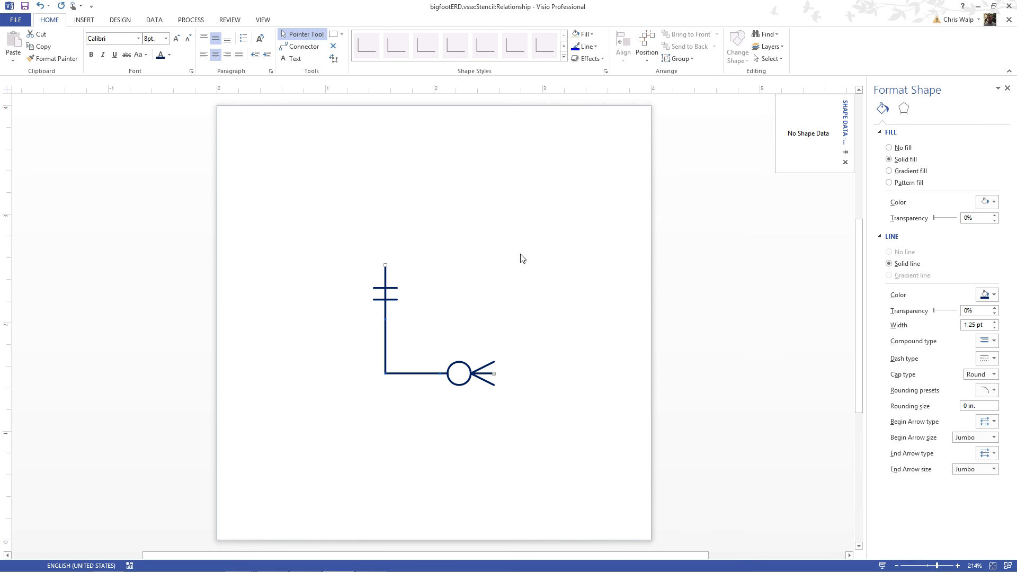
{"action": "left_click", "coordinate": [528, 270]}
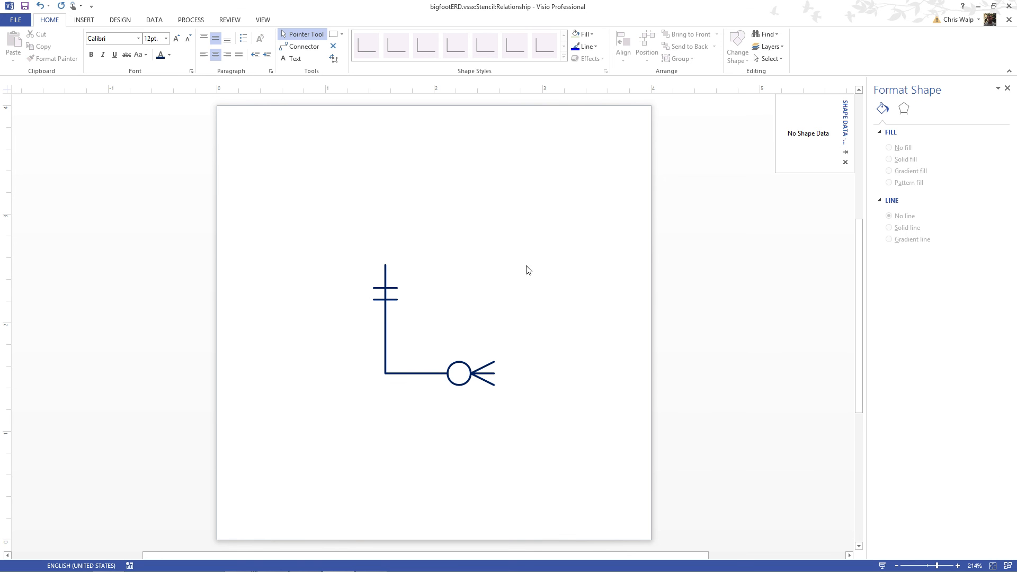
Step: Reapply the dark blue line color to the relationship connector and save the update to the Relationship master
{"action": "left_click", "coordinate": [434, 373]}
{"action": "left_click", "coordinate": [986, 295]}
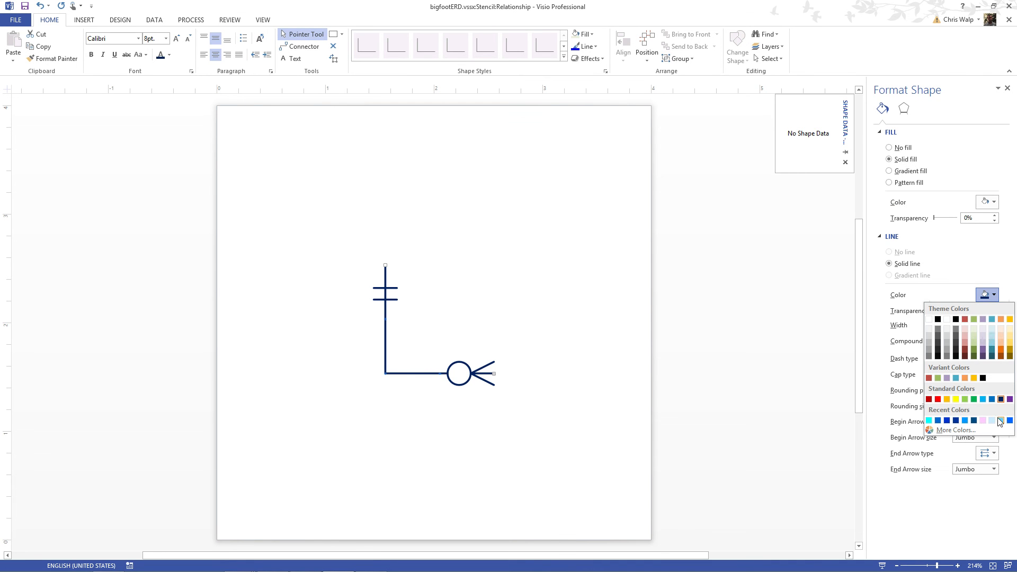
{"action": "left_click", "coordinate": [1000, 399]}
{"action": "left_click", "coordinate": [562, 221]}
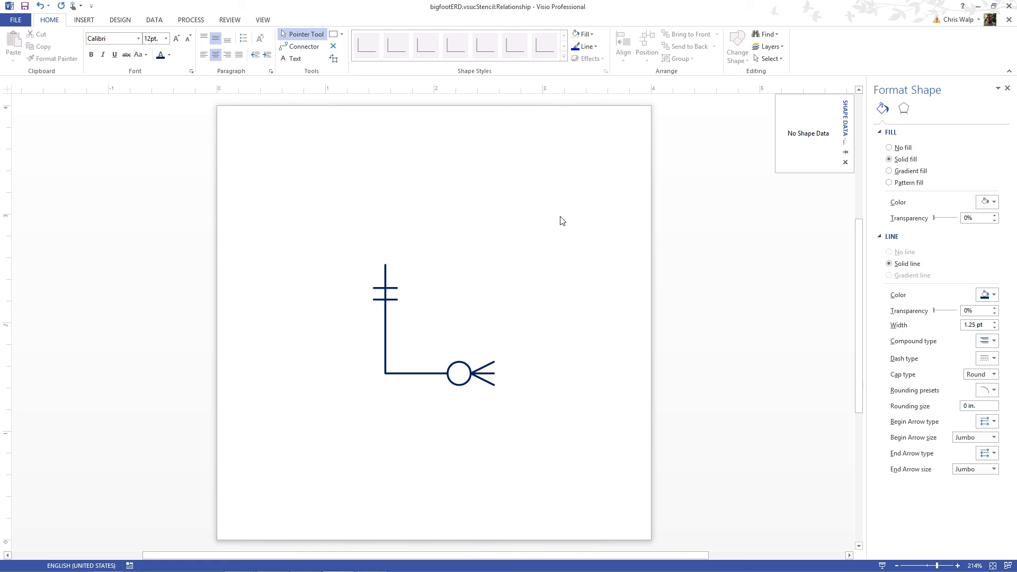
{"action": "left_click", "coordinate": [1009, 20]}
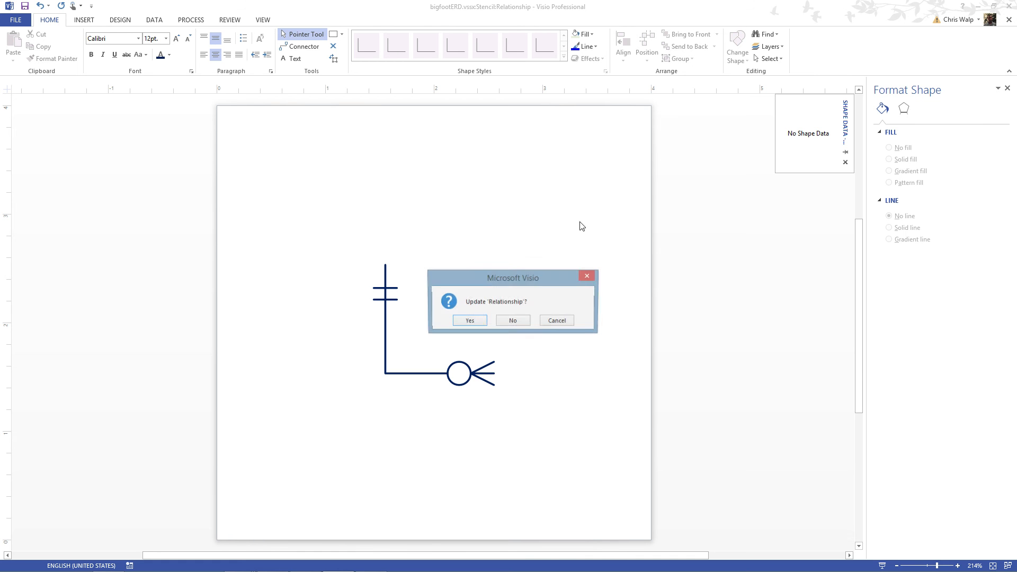
{"action": "left_click", "coordinate": [468, 321]}
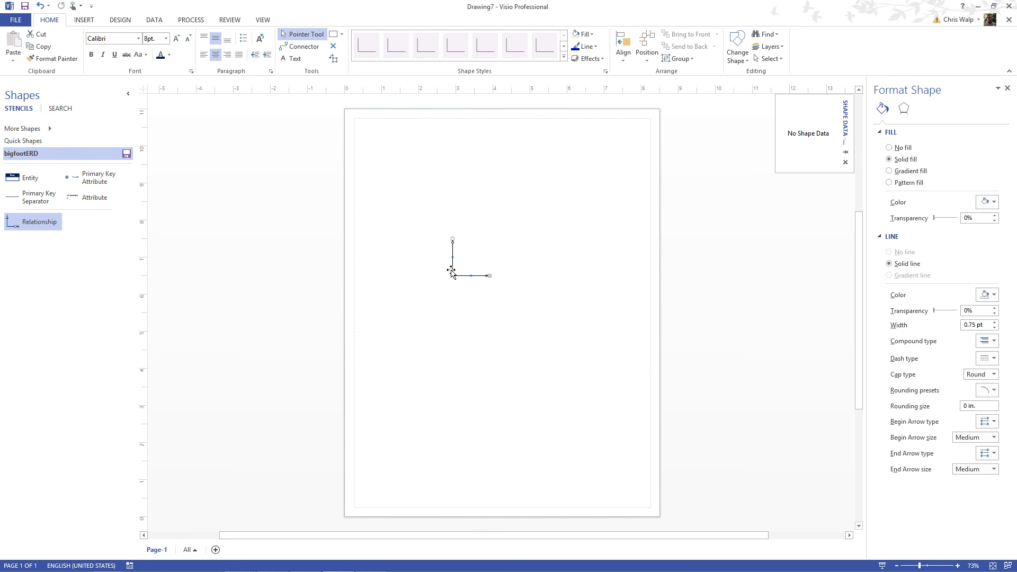
Step: Delete the old relationship connector from the drawing page and save the bigfootERD stencil
{"action": "left_click", "coordinate": [468, 331]}
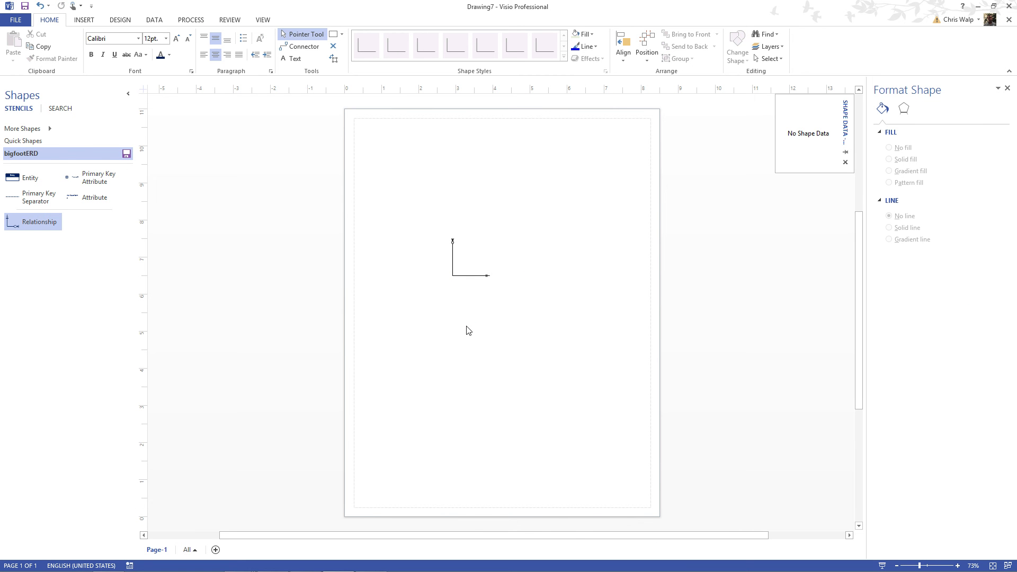
{"action": "left_click", "coordinate": [459, 278]}
{"action": "key", "text": "Delete"}
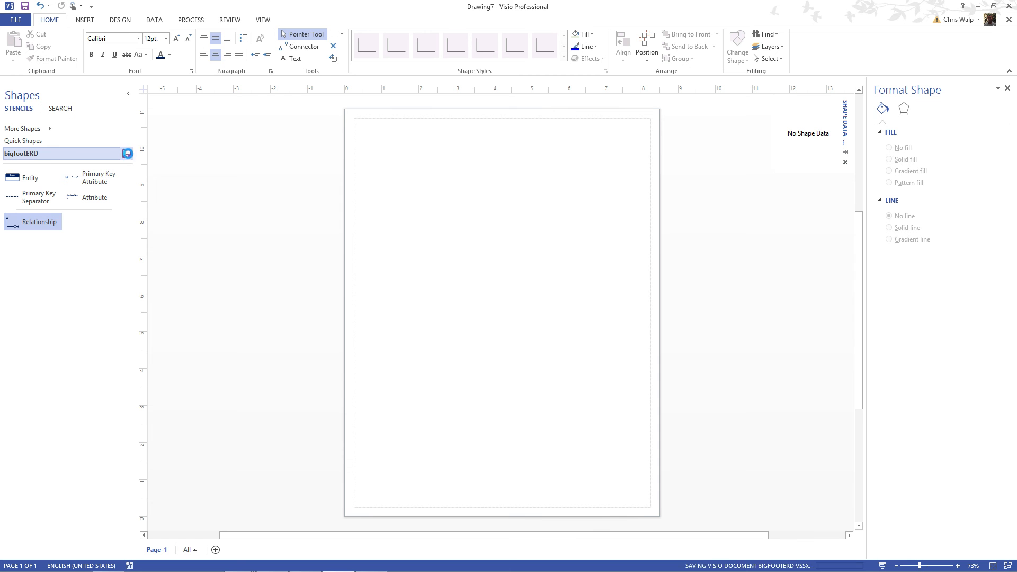
{"action": "left_click", "coordinate": [127, 154]}
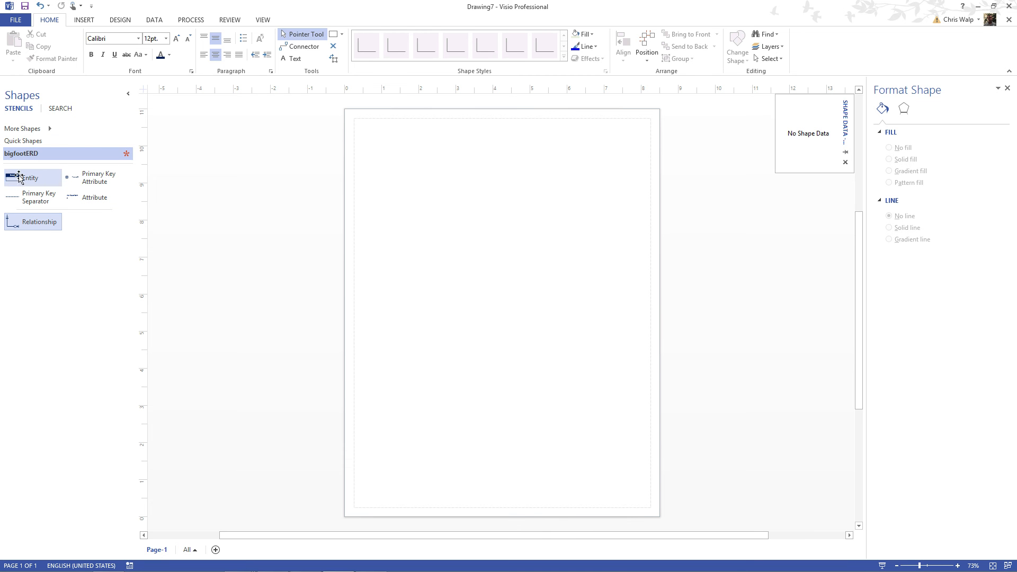
Step: Place an Entity shape from the bigfootERD stencil on the upper part of the page
{"action": "left_click_drag", "start_coordinate": [11, 176], "coordinate": [397, 197]}
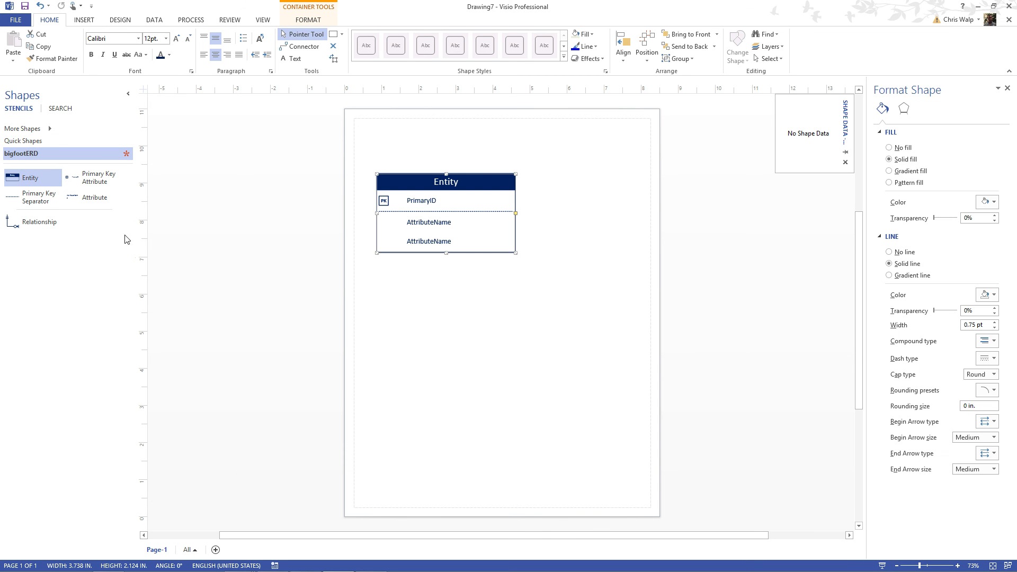
Step: Place a second Entity below and to the right of the existing one and connect the two with a Relationship connector
{"action": "left_click_drag", "start_coordinate": [32, 179], "coordinate": [534, 326]}
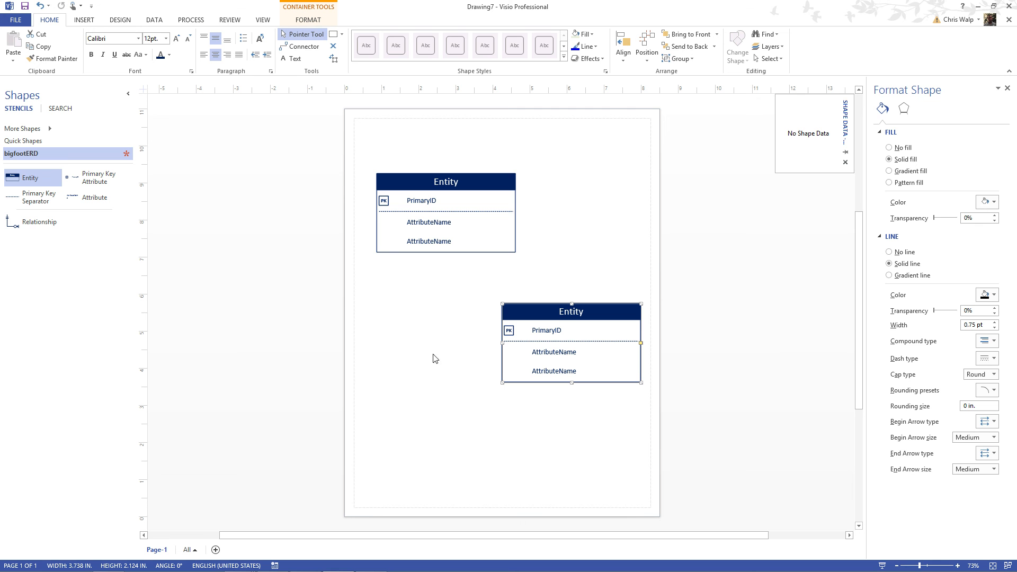
{"action": "left_click_drag", "start_coordinate": [48, 223], "coordinate": [460, 276]}
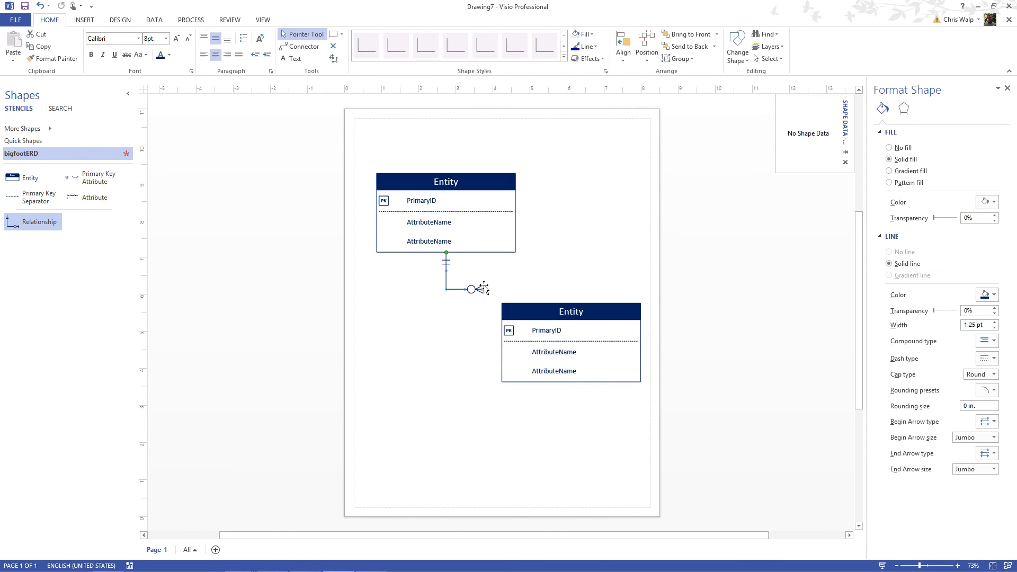
{"action": "left_click_drag", "start_coordinate": [497, 341], "coordinate": [498, 342]}
Step: In the lower entity, mark PrimaryID as a foreign key and the first AttributeName as both primary key and foreign key
{"action": "left_click", "coordinate": [550, 332]}
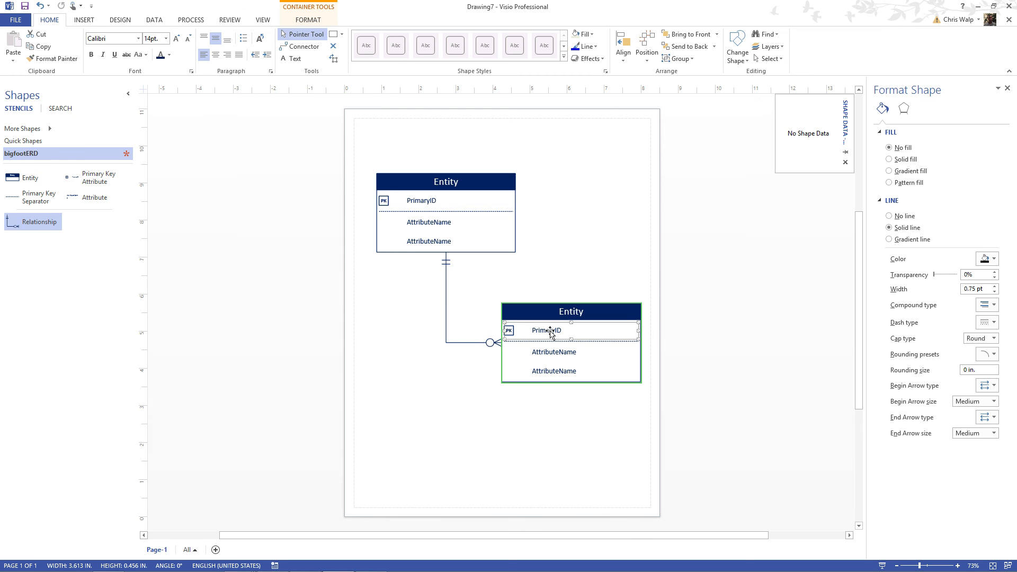
{"action": "right_click", "coordinate": [639, 330]}
{"action": "left_click", "coordinate": [679, 352]}
{"action": "left_click", "coordinate": [553, 352]}
{"action": "right_click", "coordinate": [639, 355]}
{"action": "left_click", "coordinate": [675, 364]}
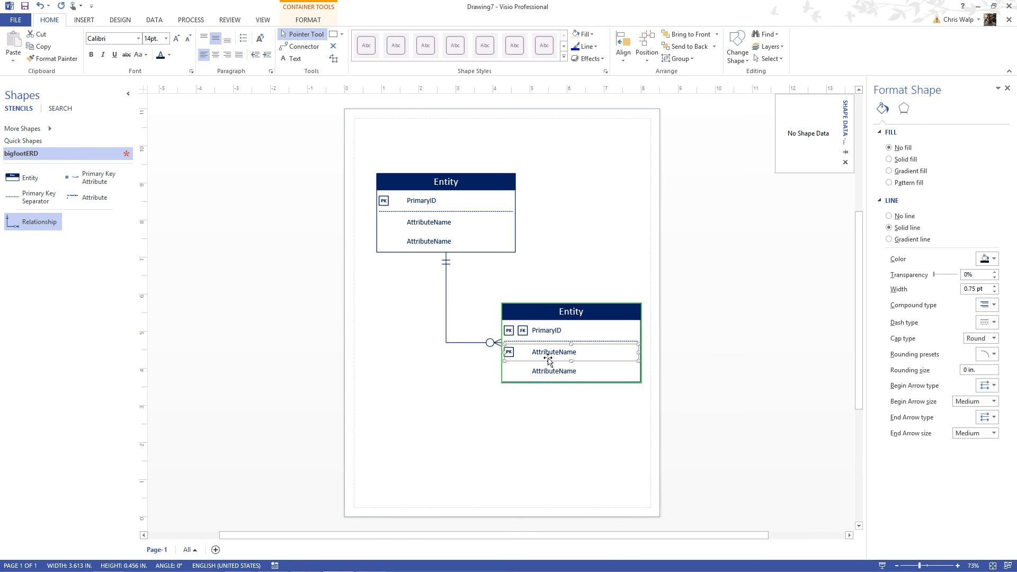
{"action": "right_click", "coordinate": [613, 362]}
{"action": "left_click", "coordinate": [678, 385]}
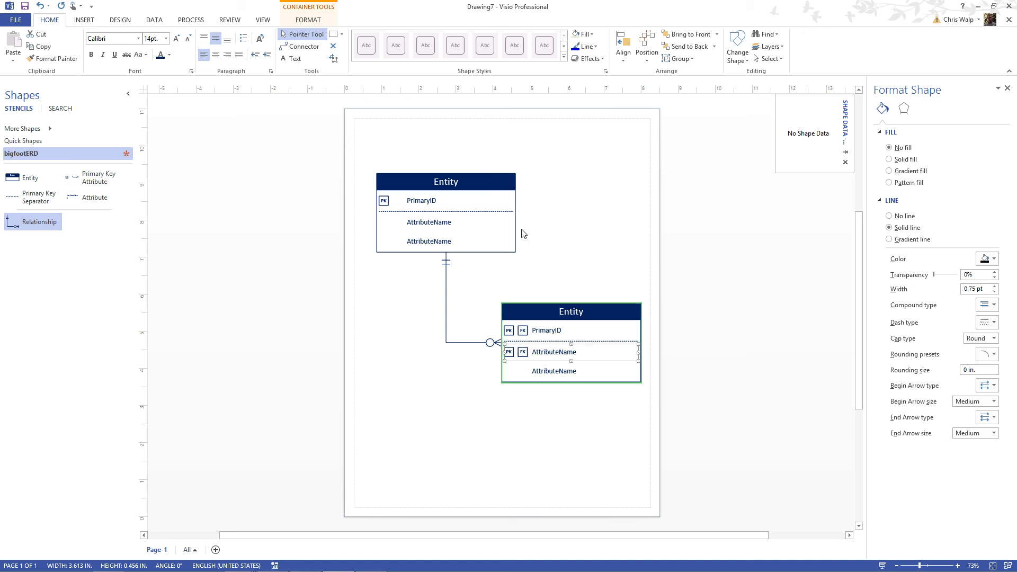
Step: Show the attribute types on the upper entity
{"action": "left_click", "coordinate": [495, 176]}
{"action": "right_click", "coordinate": [514, 177]}
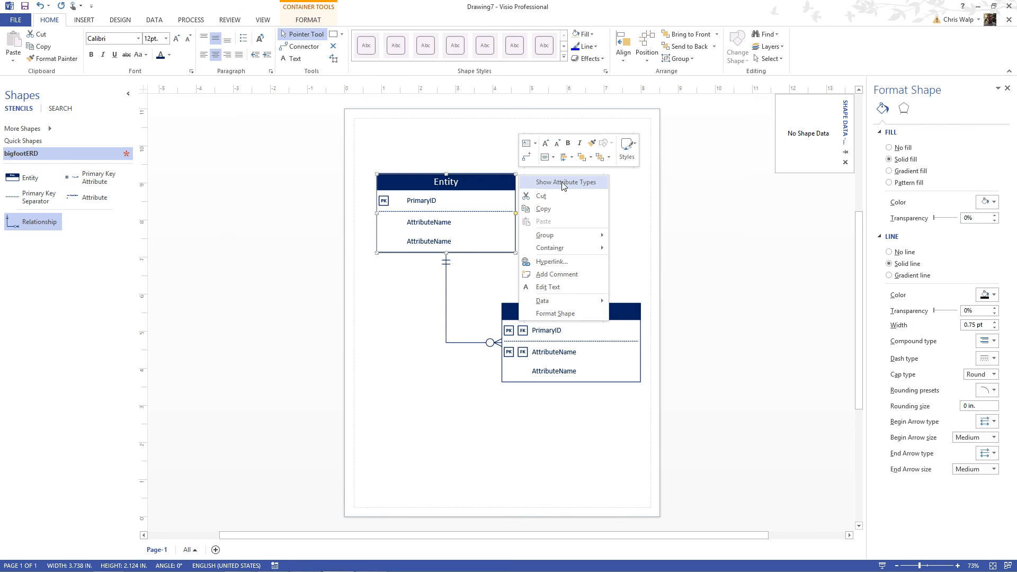
{"action": "left_click", "coordinate": [563, 184]}
{"action": "scroll", "coordinate": [609, 253], "scroll_direction": "up", "scroll_amount": 3}
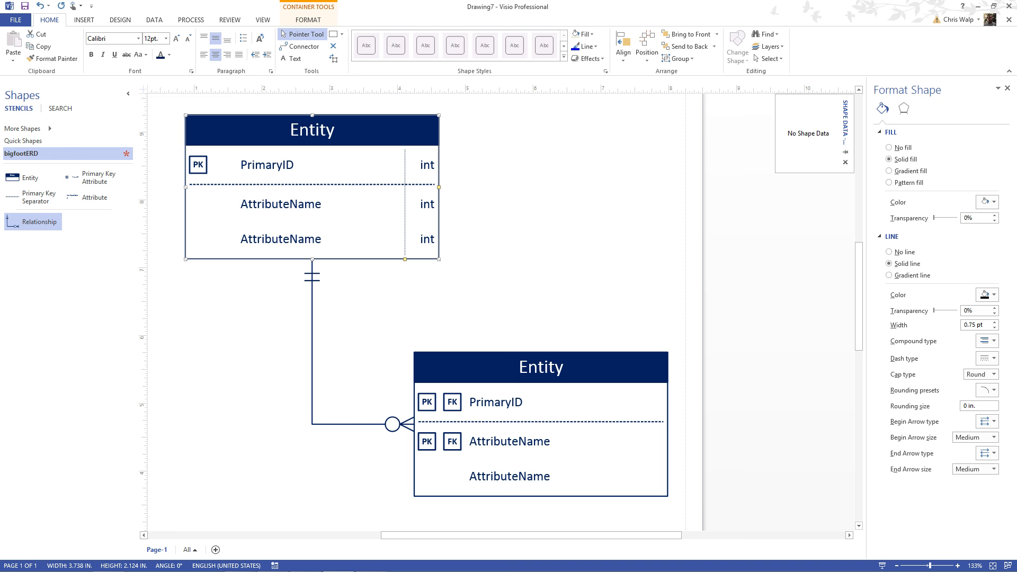
Step: Close Drawing7 without saving it
{"action": "key", "text": "alt+Tab"}
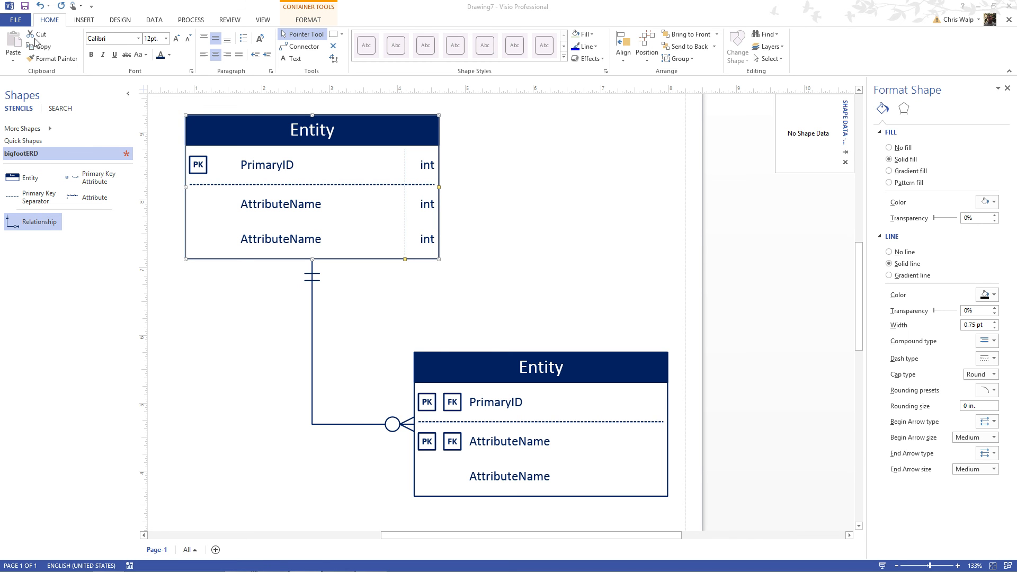
{"action": "left_click", "coordinate": [1009, 20]}
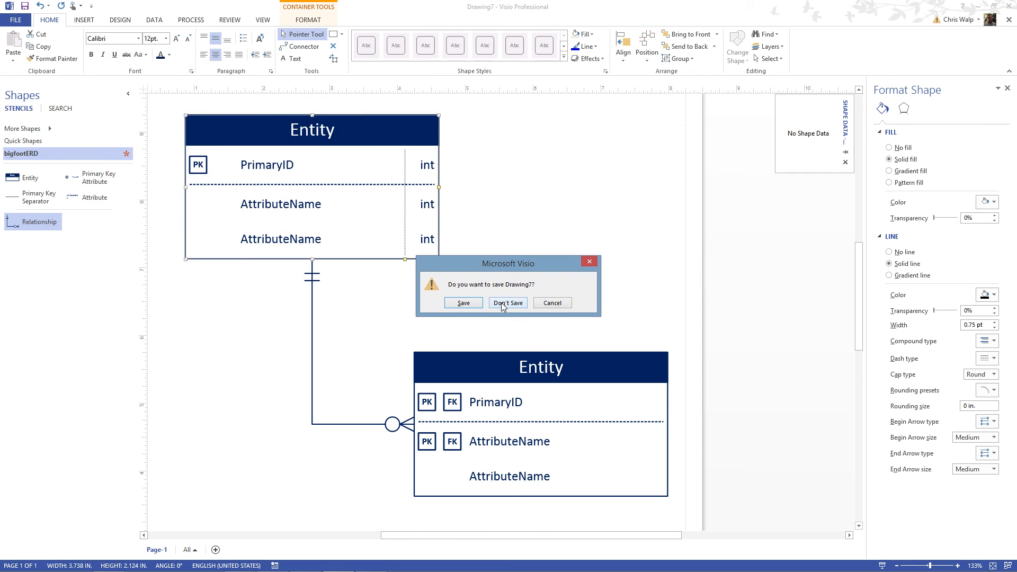
{"action": "left_click", "coordinate": [502, 303]}
Step: Create a new blank drawing in US units and open the bigfootERD stencil from My Shapes
{"action": "left_click", "coordinate": [17, 22]}
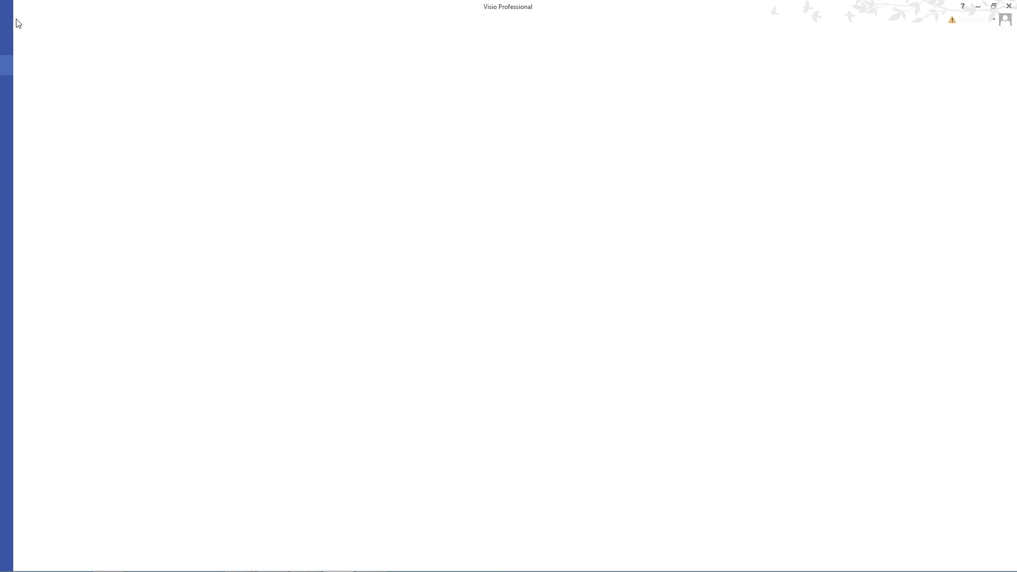
{"action": "left_click", "coordinate": [258, 200]}
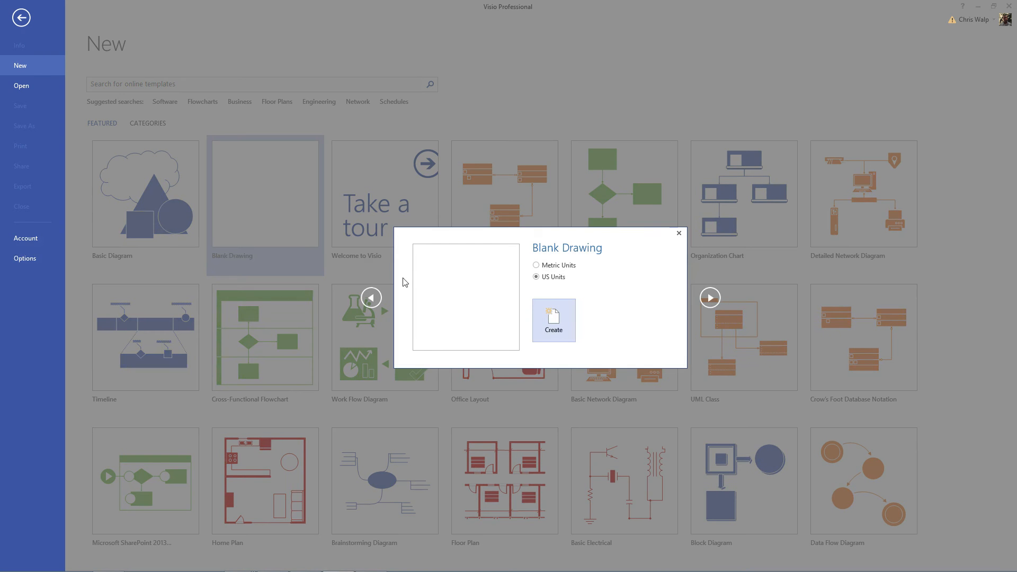
{"action": "left_click", "coordinate": [565, 315]}
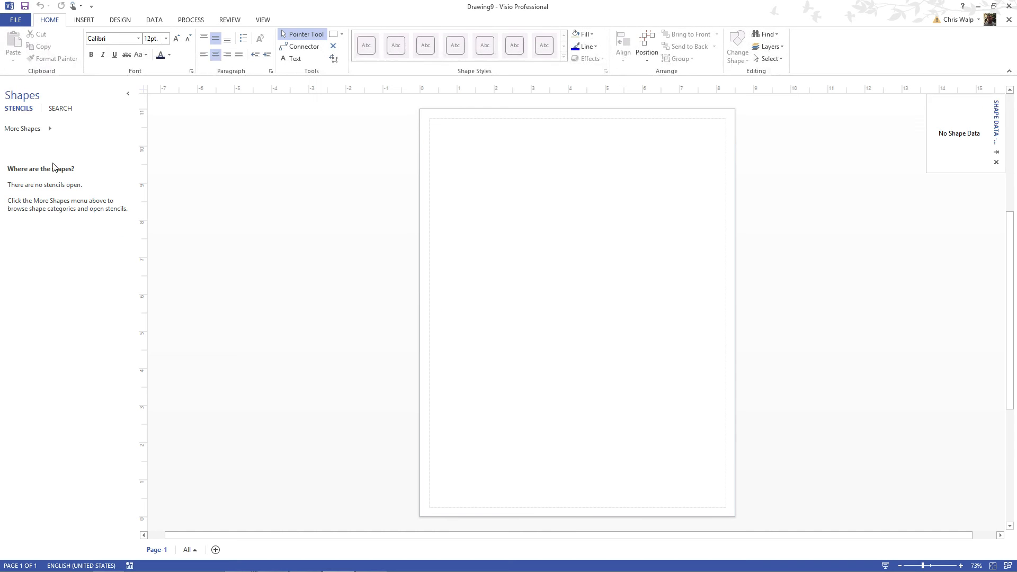
{"action": "left_click", "coordinate": [49, 127]}
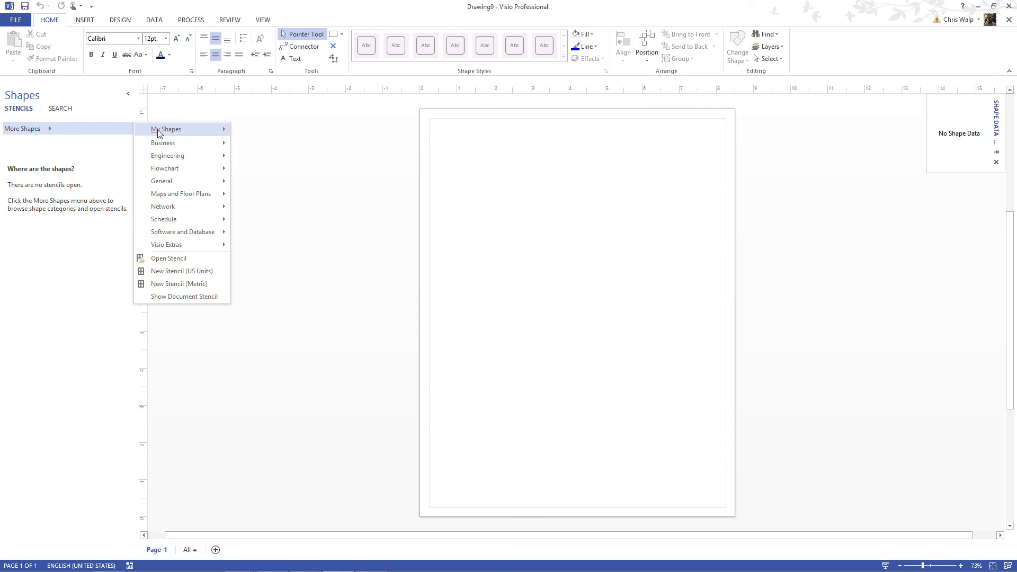
{"action": "mouse_move", "coordinate": [159, 133]}
{"action": "left_click", "coordinate": [276, 130]}
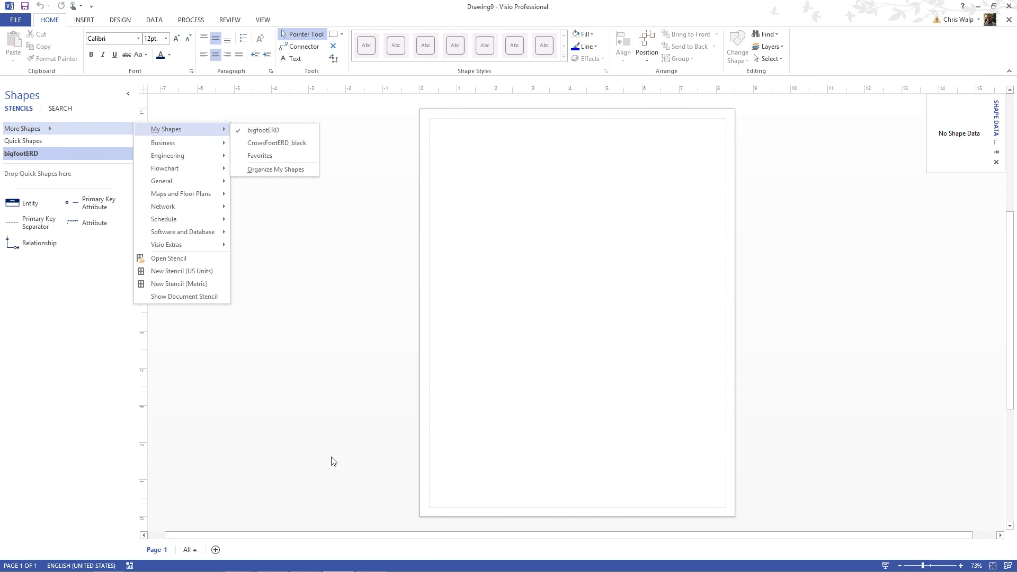
Step: Place two Entity shapes diagonally on the page and add an extra Attribute in the middle of the upper entity's attributes
{"action": "left_click_drag", "start_coordinate": [25, 206], "coordinate": [486, 205]}
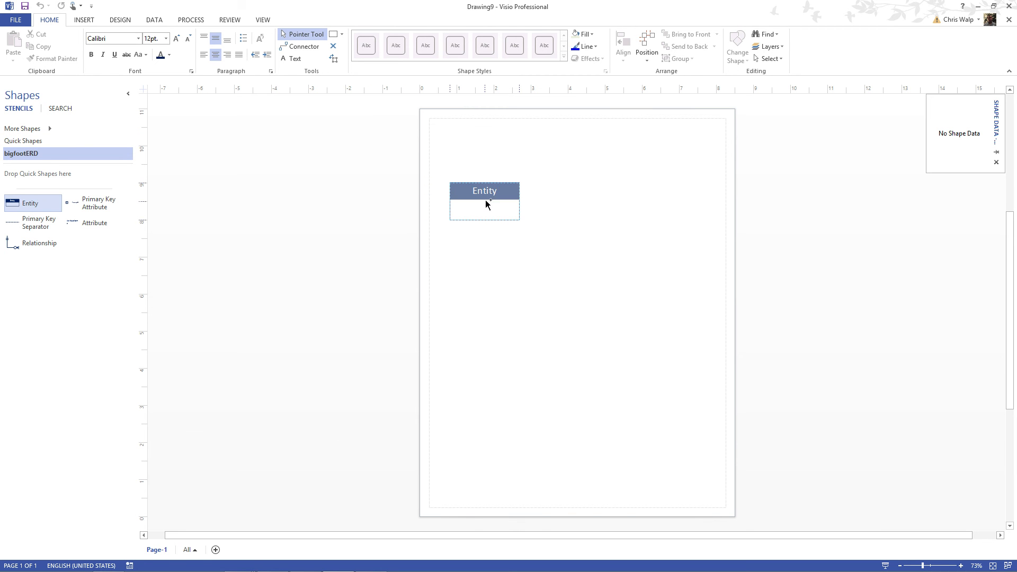
{"action": "left_click_drag", "start_coordinate": [50, 213], "coordinate": [643, 334]}
{"action": "left_click_drag", "start_coordinate": [97, 222], "coordinate": [502, 252]}
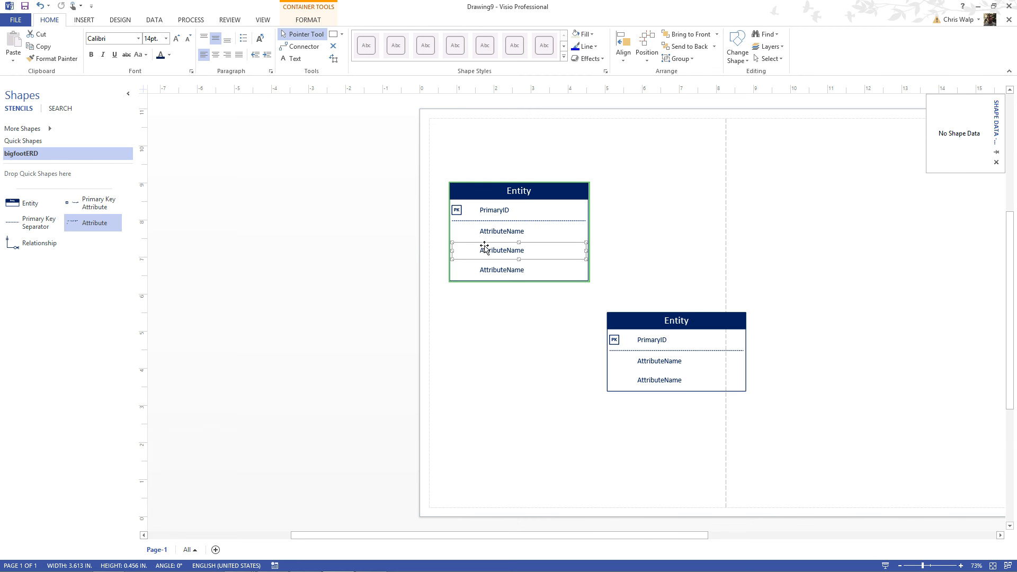
Step: Mark the upper entity's middle AttributeName as a primary key and connect the two entities with a Relationship connector
{"action": "right_click", "coordinate": [586, 248]}
{"action": "left_click", "coordinate": [614, 260]}
{"action": "left_click_drag", "start_coordinate": [58, 244], "coordinate": [537, 312]}
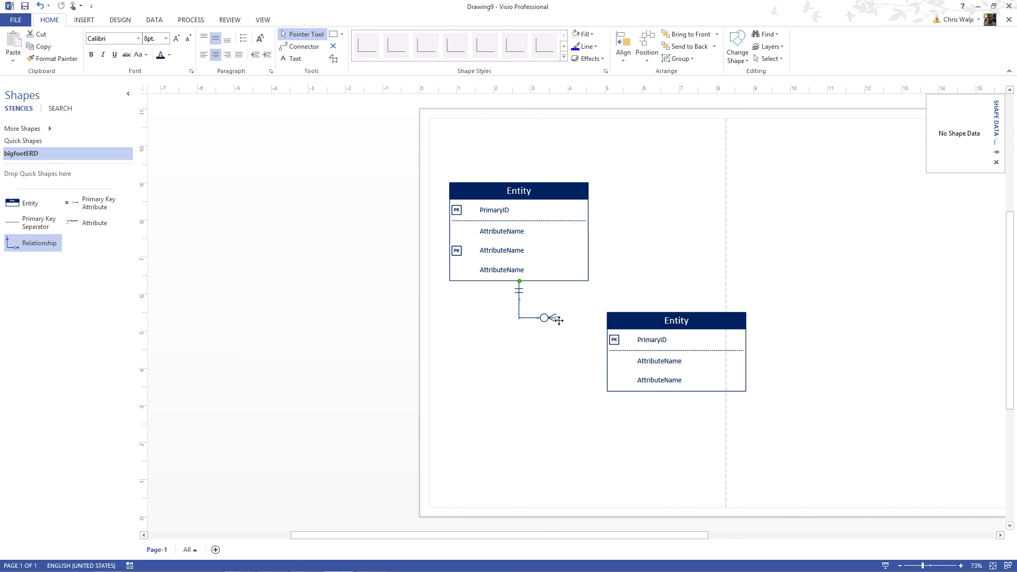
{"action": "left_click_drag", "start_coordinate": [597, 350], "coordinate": [607, 352]}
Step: Examine the styling of both entities and their relationship connector up close and in the context of the whole diagram
{"action": "scroll", "coordinate": [562, 392], "scroll_direction": "up", "scroll_amount": 3, "text": "ctrl"}
{"action": "left_click_drag", "start_coordinate": [565, 536], "coordinate": [617, 540]}
{"action": "scroll", "coordinate": [499, 443], "scroll_direction": "up", "scroll_amount": 3}
{"action": "scroll", "coordinate": [437, 320], "scroll_direction": "up", "scroll_amount": 1, "text": "ctrl"}
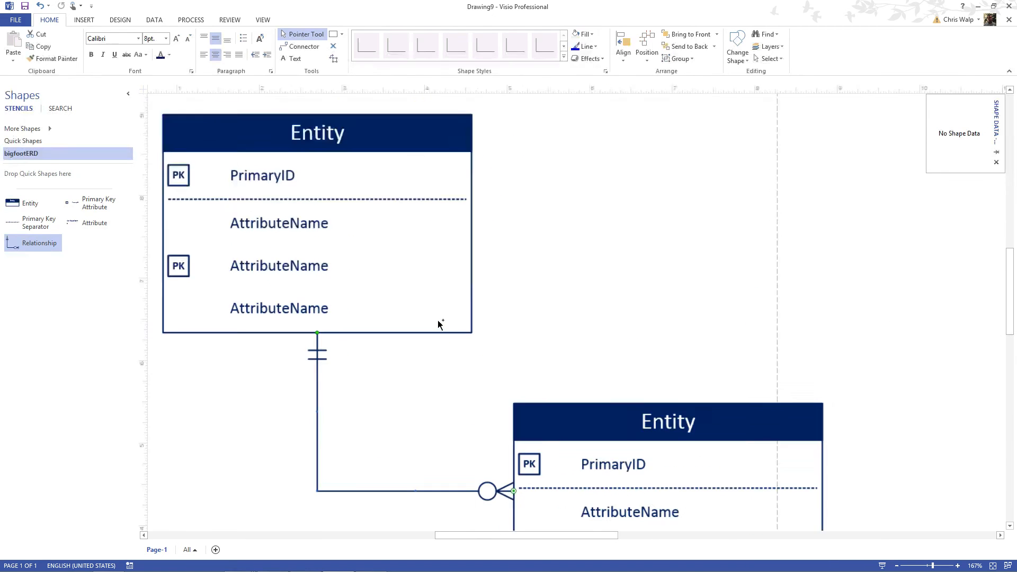
{"action": "scroll", "coordinate": [438, 320], "scroll_direction": "up", "scroll_amount": 3, "text": "ctrl"}
{"action": "left_click_drag", "start_coordinate": [518, 538], "coordinate": [609, 540]}
{"action": "scroll", "coordinate": [567, 427], "scroll_direction": "down", "scroll_amount": 3, "text": "ctrl"}
{"action": "scroll", "coordinate": [559, 466], "scroll_direction": "down", "scroll_amount": 1, "text": "ctrl"}
{"action": "scroll", "coordinate": [522, 406], "scroll_direction": "down", "scroll_amount": 3, "text": "ctrl"}
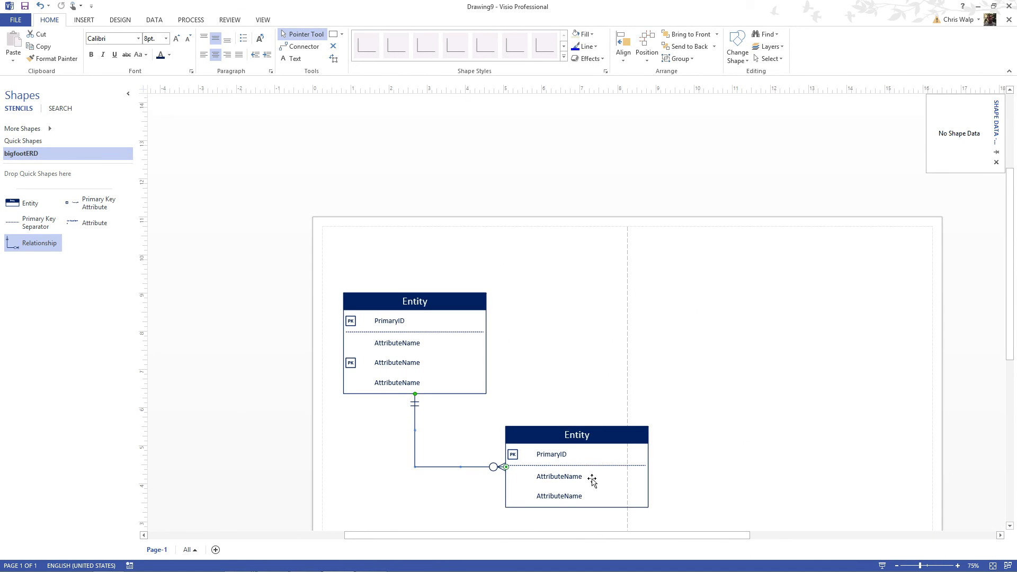
{"action": "scroll", "coordinate": [599, 419], "scroll_direction": "down", "scroll_amount": 3}
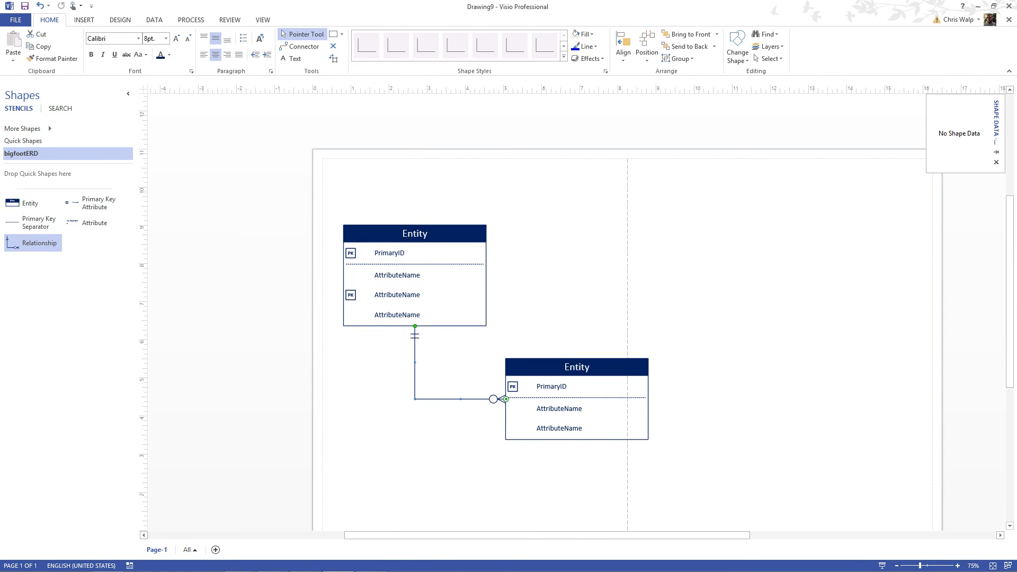